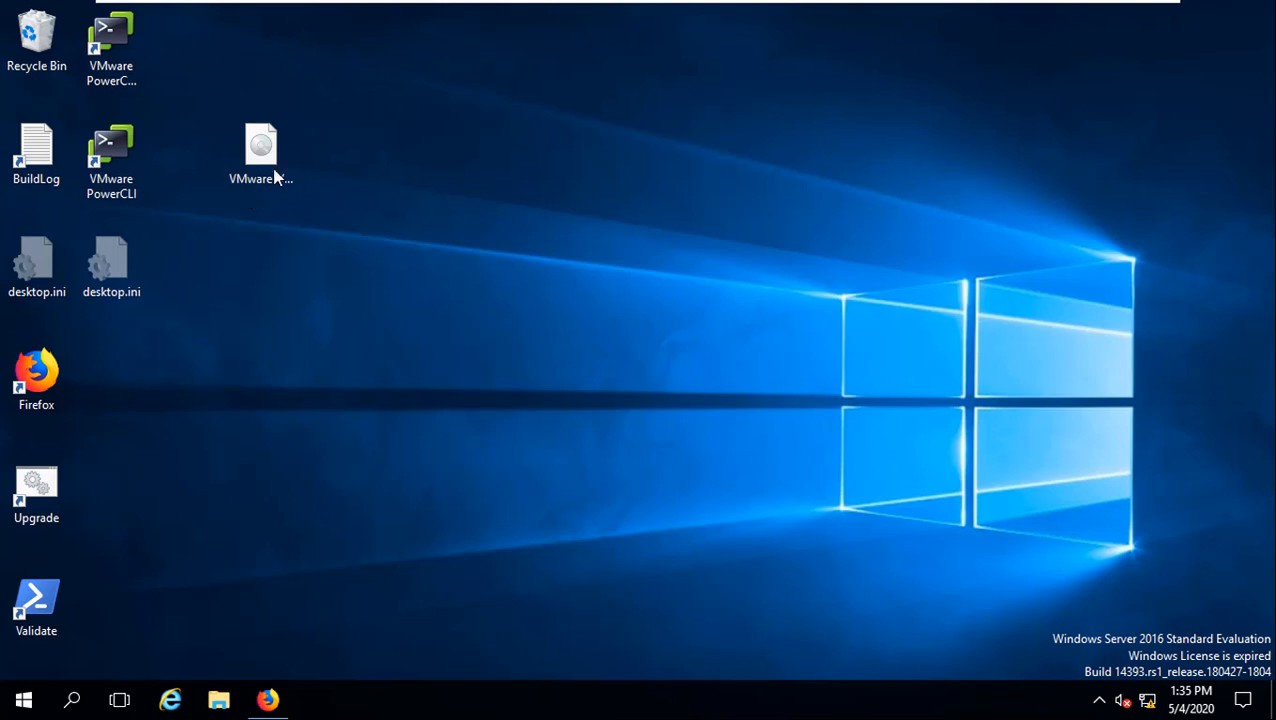
# Step: Mount the VMware VCSA ISO image from the desktop and open it in File Explorer
pyautogui.doubleClick(275, 175)
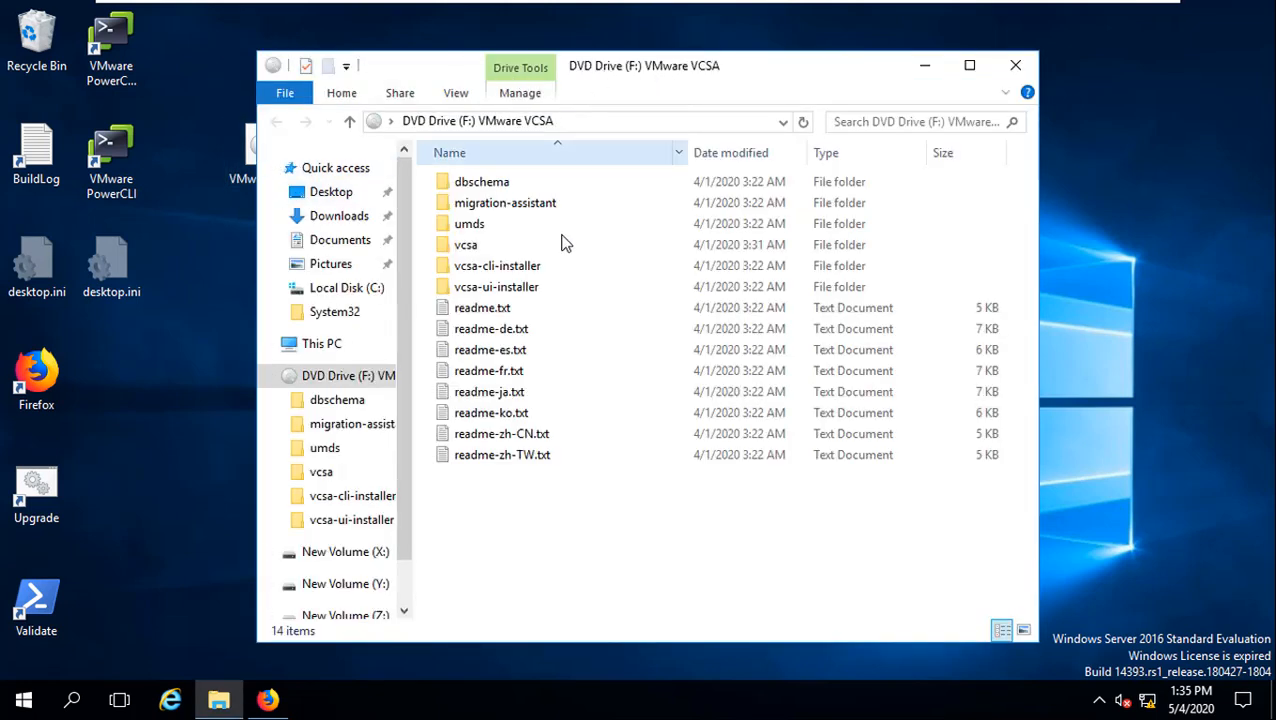
# Step: Browse to vcsa-ui-installer\win32 on the VCSA drive and launch installer.exe
pyautogui.click(486, 274)
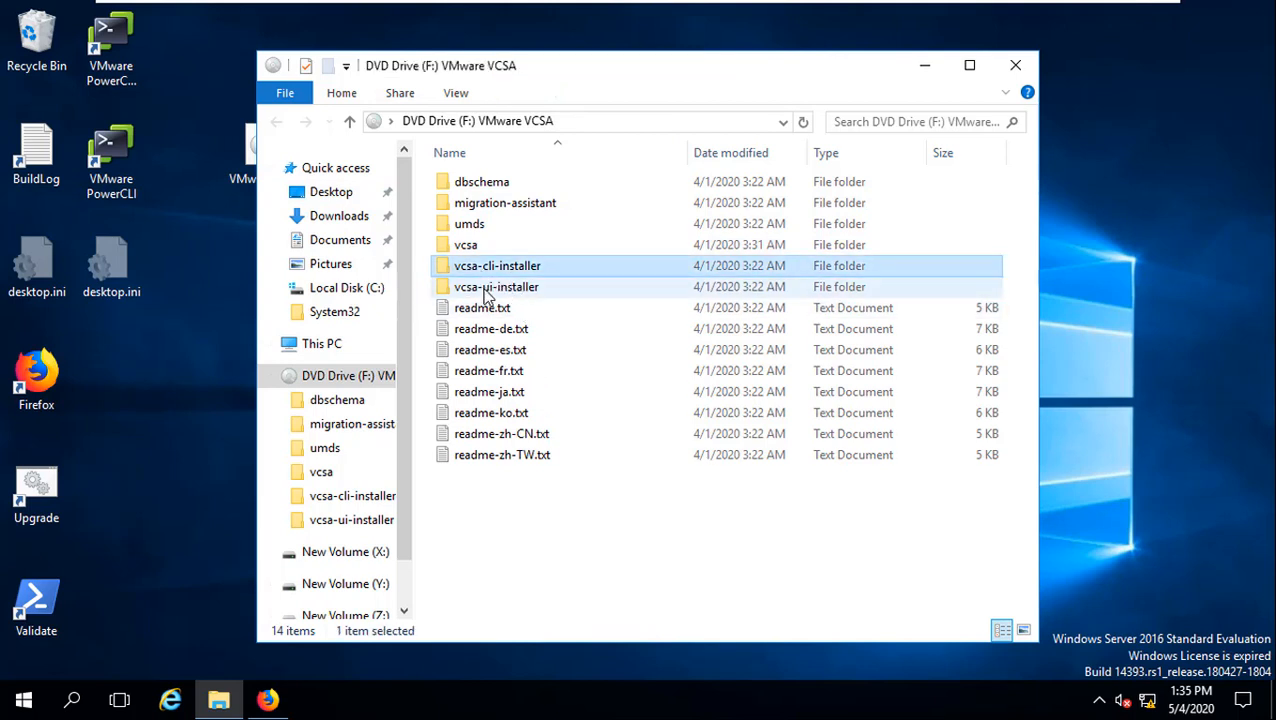
pyautogui.click(487, 290)
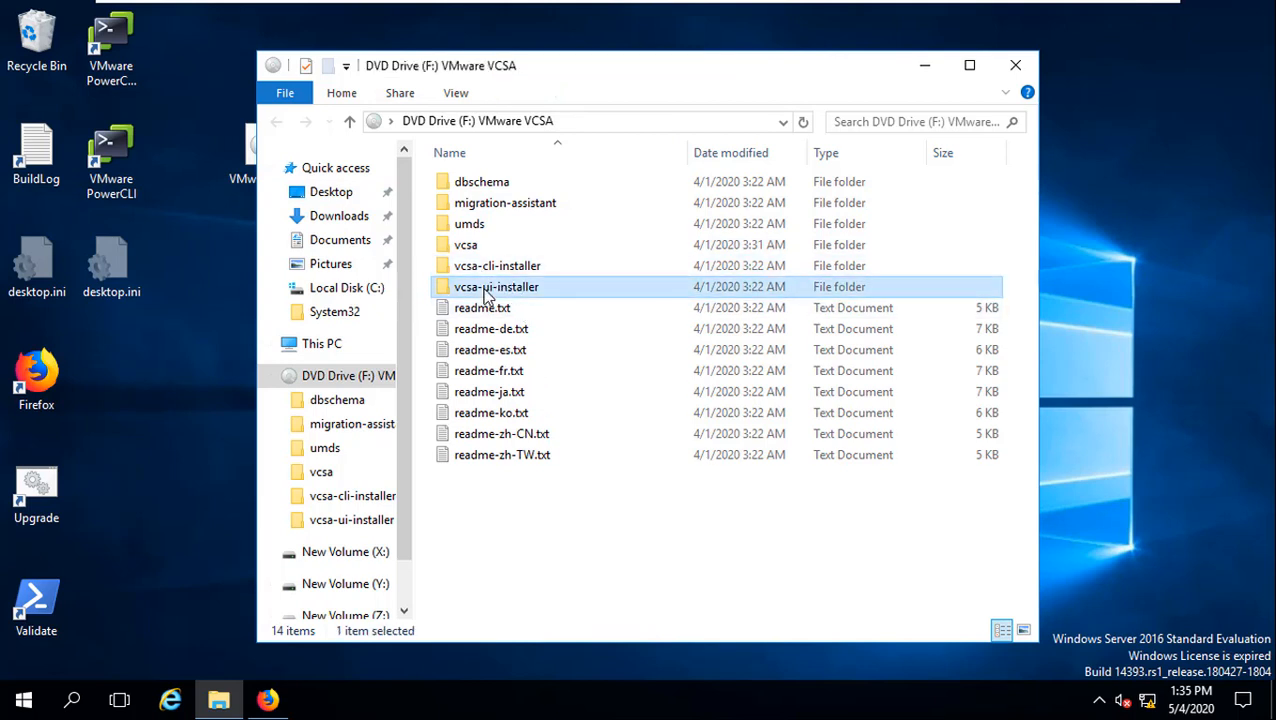
pyautogui.doubleClick(460, 290)
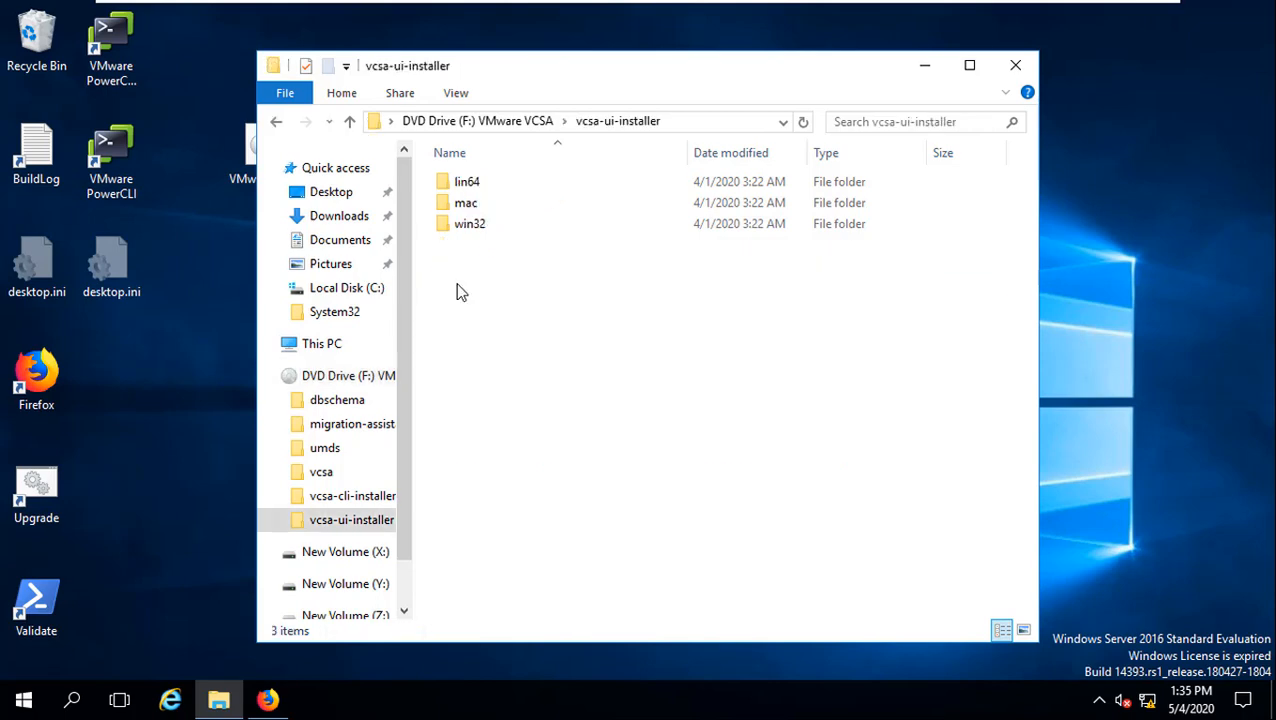
pyautogui.doubleClick(460, 232)
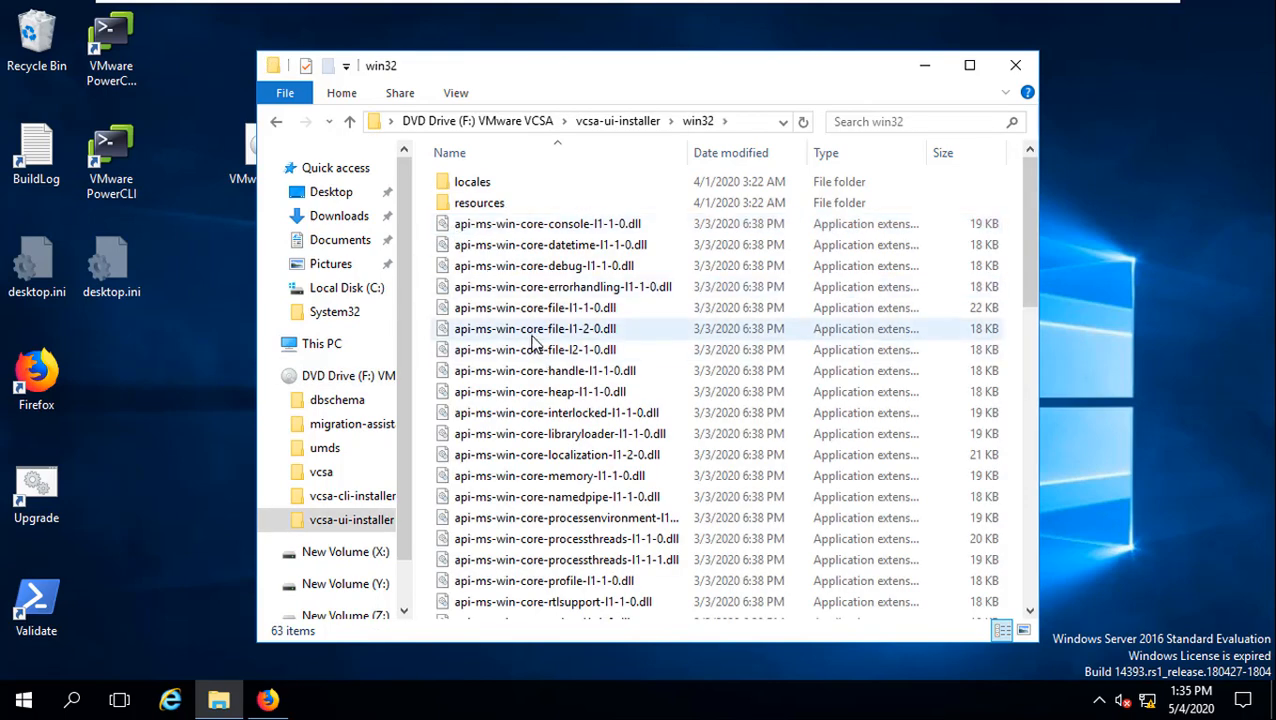
pyautogui.scroll(-14, 532, 343)
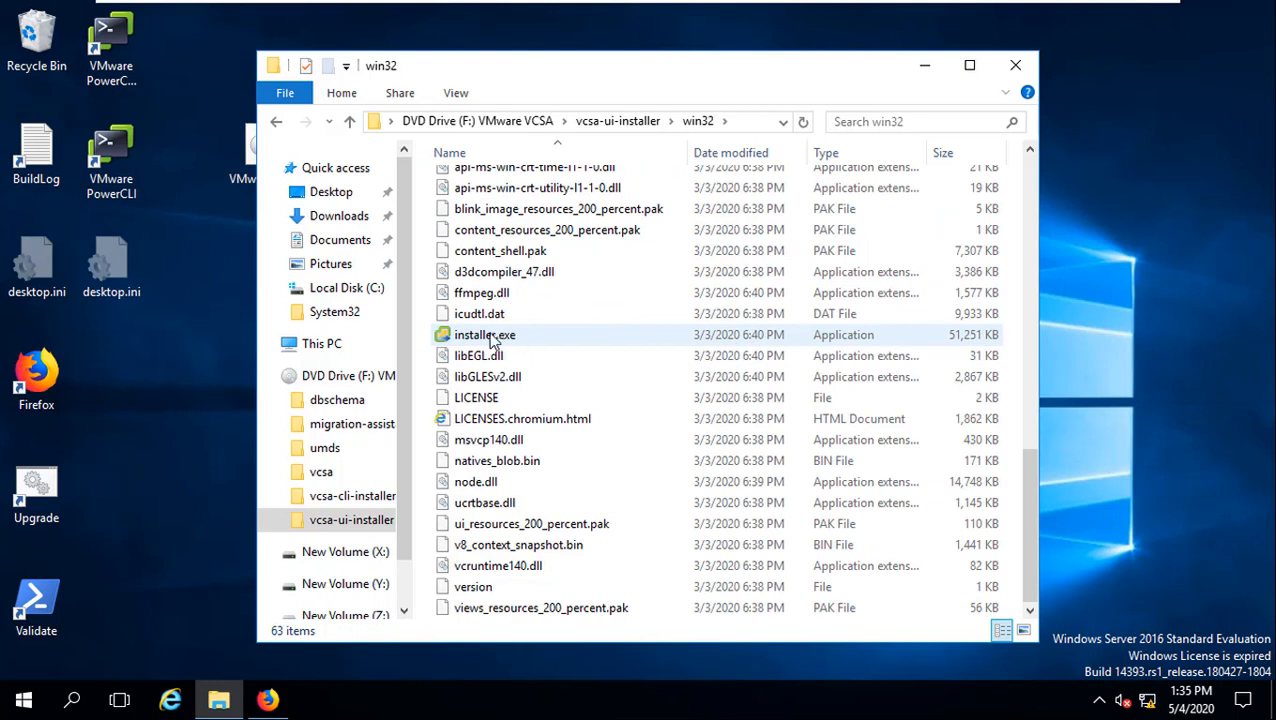
pyautogui.doubleClick(520, 336)
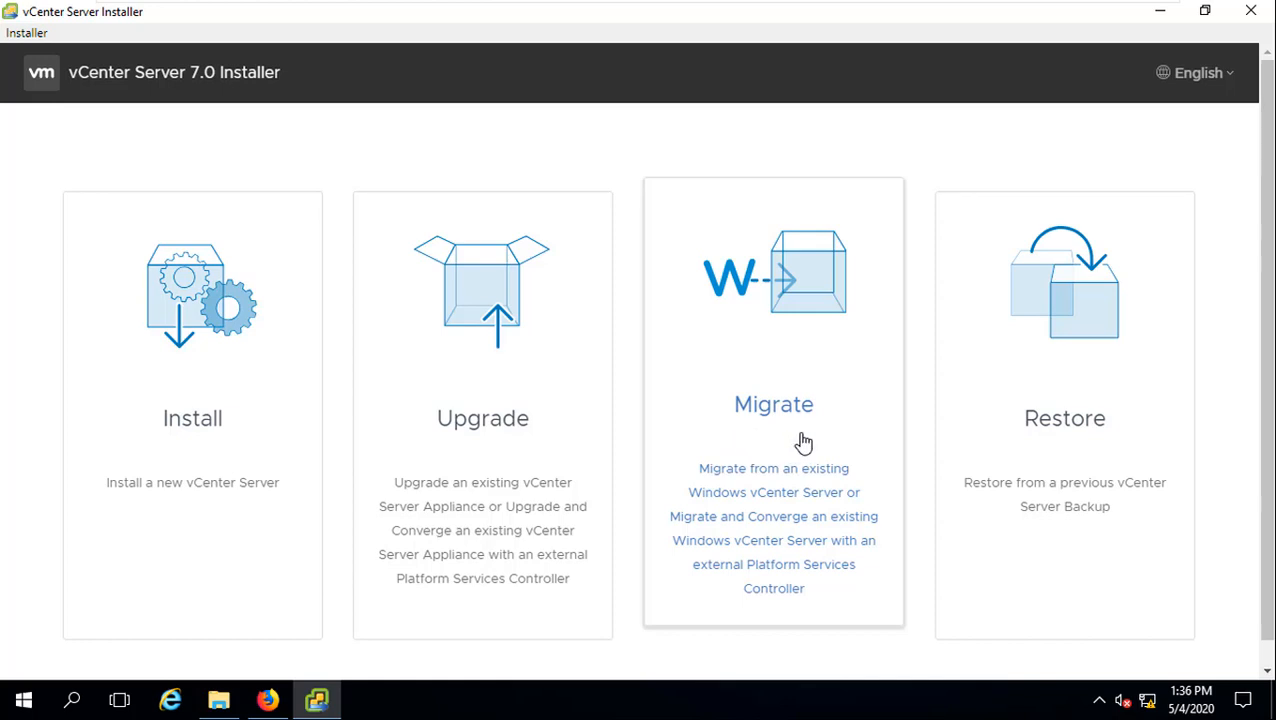
# Step: Choose Upgrade on the vCenter Server 7.0 Installer start screen
pyautogui.click(472, 312)
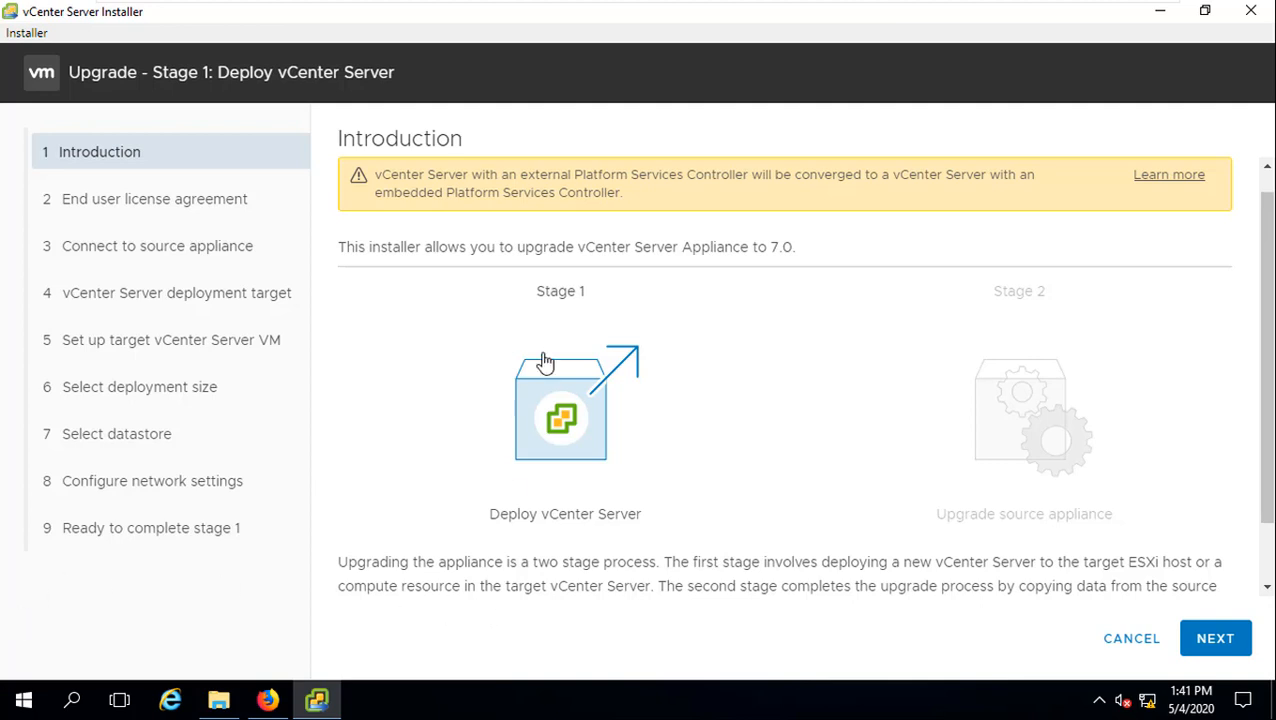
# Step: Accept the VMware license agreement and continue to the source appliance connection page
pyautogui.click(1216, 638)
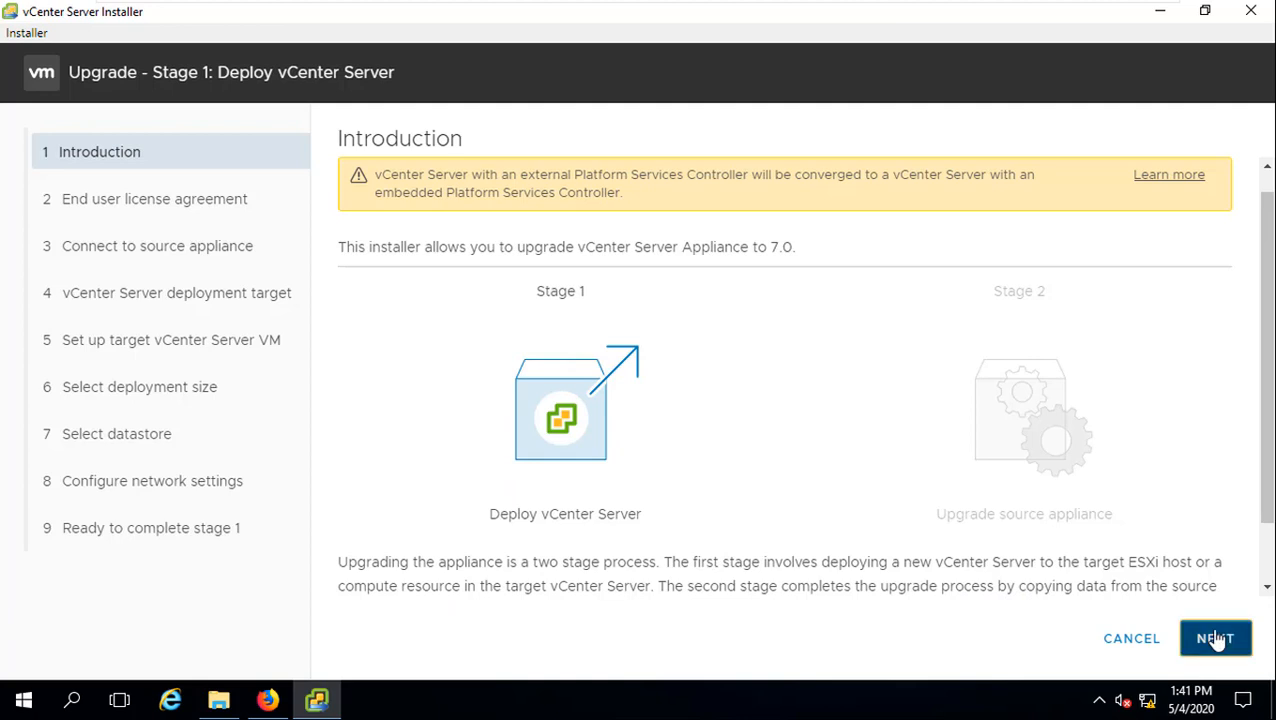
pyautogui.click(347, 545)
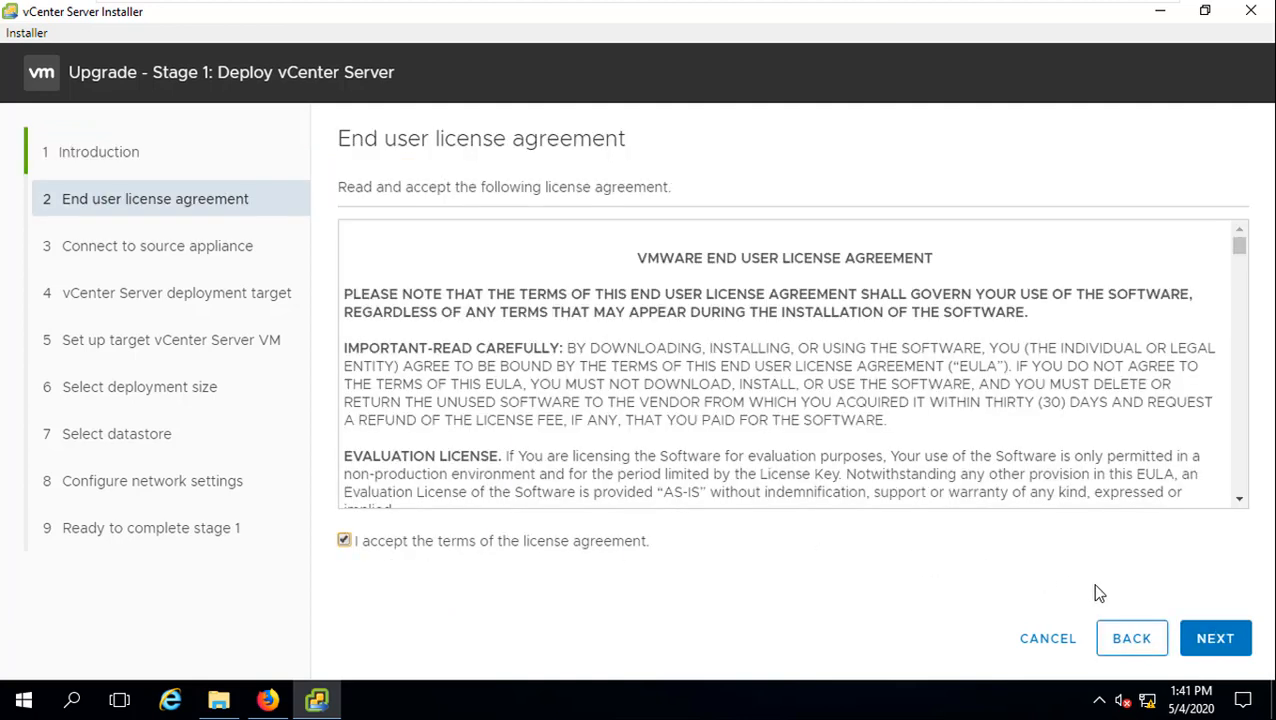
pyautogui.click(1213, 645)
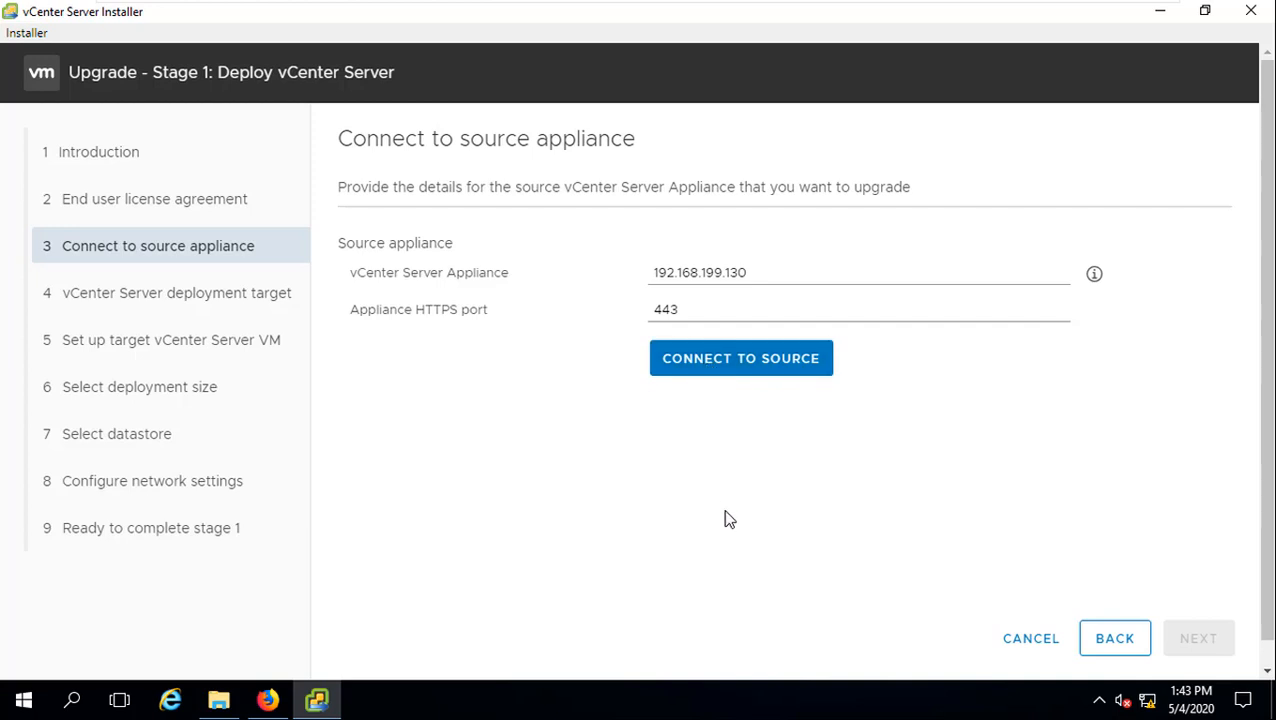
# Step: Connect to source 192.168.199.130 and enter its passwords, plus ESXi host 192.168.199.11 as root with its password
pyautogui.click(740, 380)
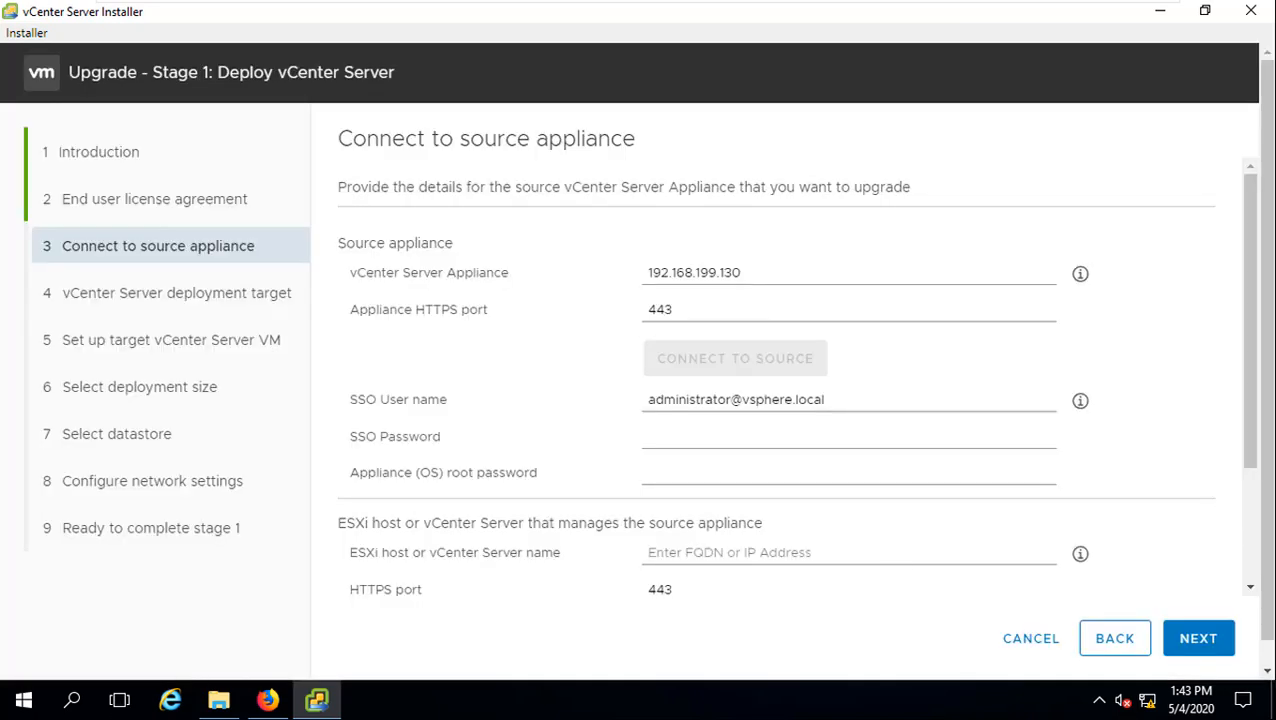
pyautogui.click(676, 433)
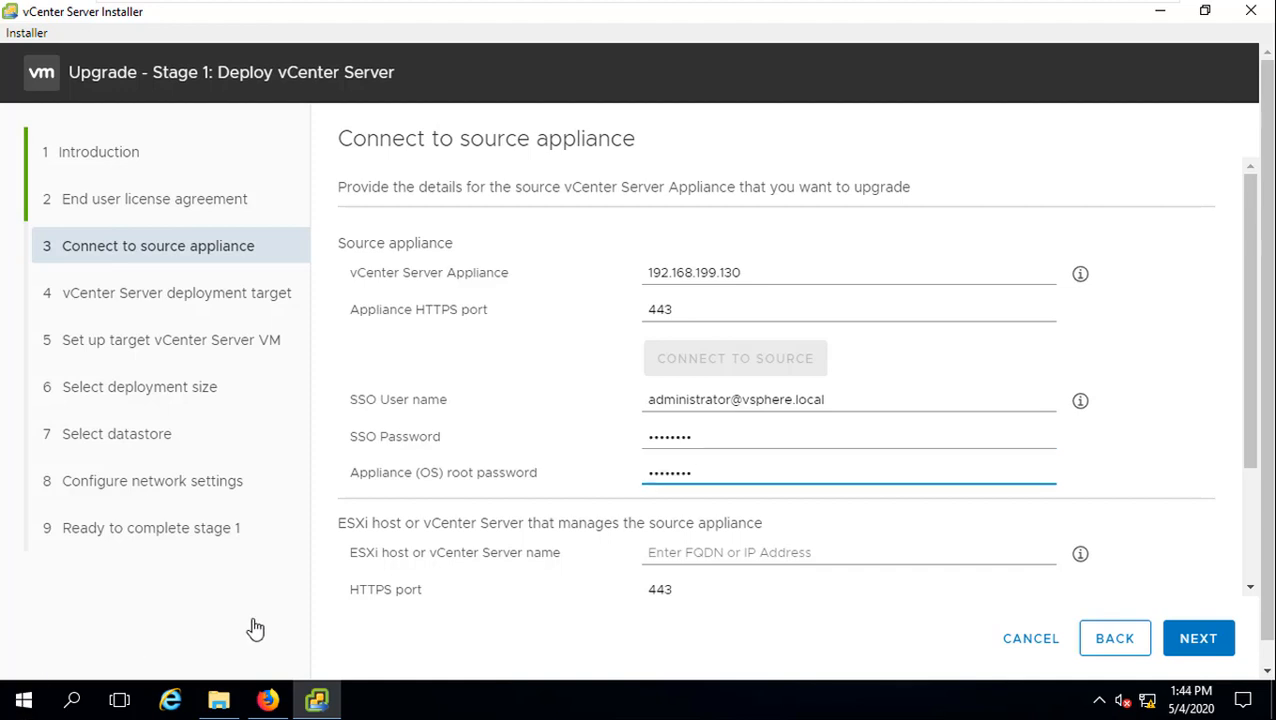
pyautogui.click(715, 553)
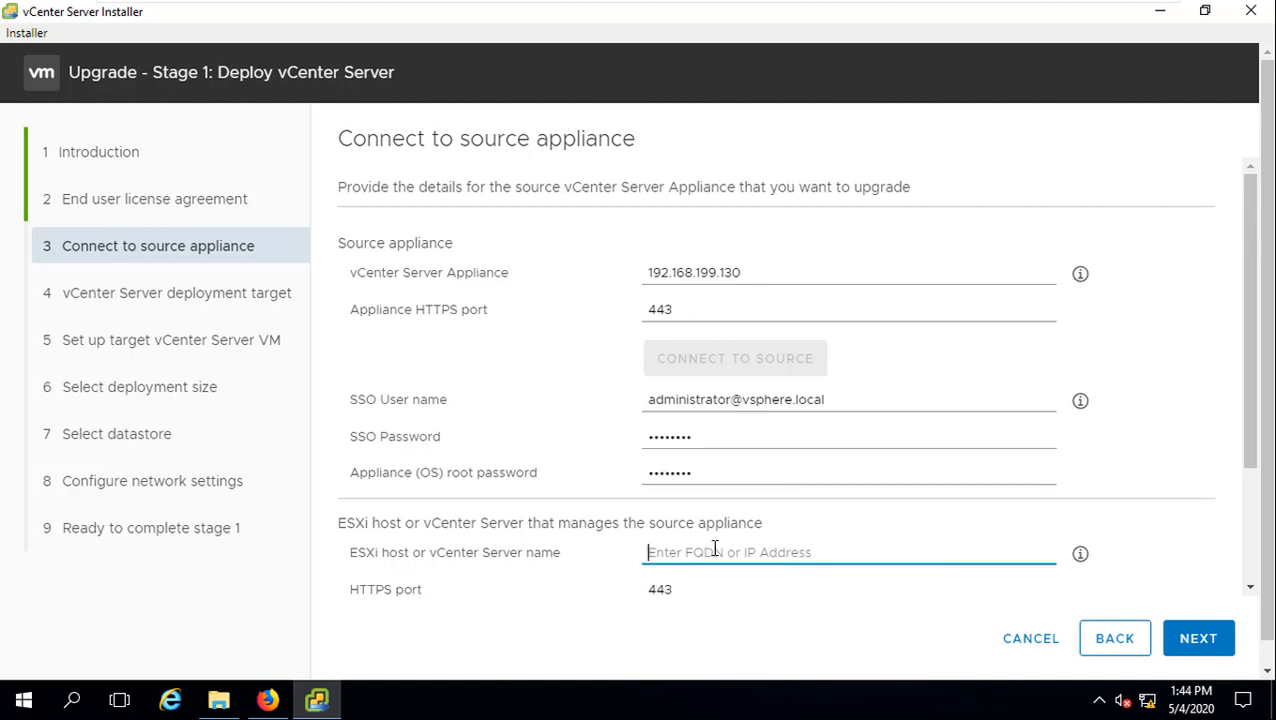
pyautogui.write('192.1')
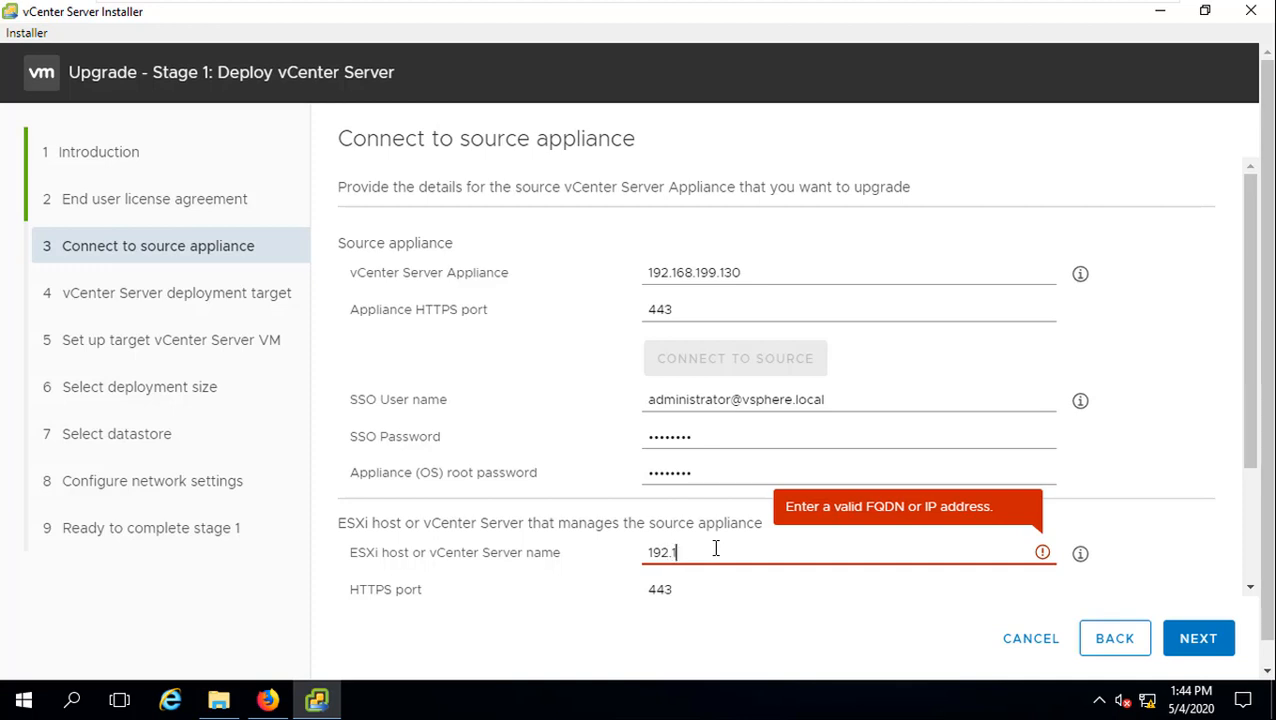
pyautogui.write('68.199.11')
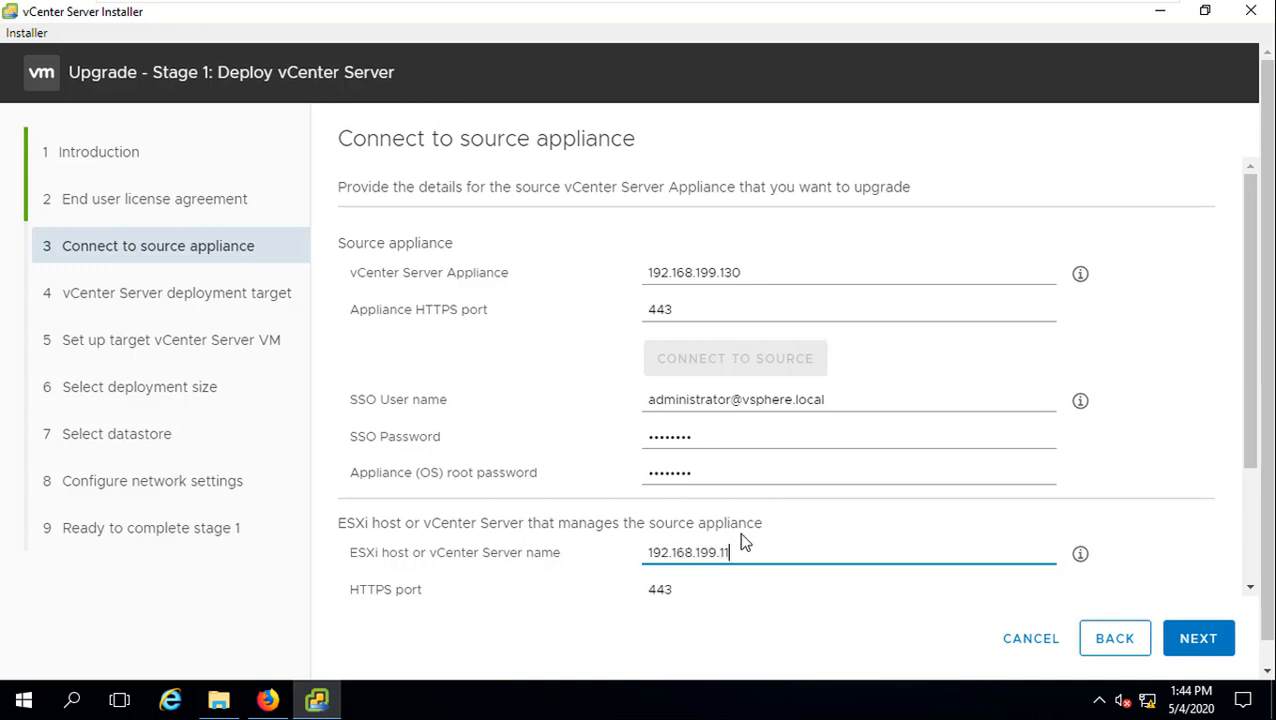
pyautogui.moveTo(1251, 385); pyautogui.dragTo(1258, 512)
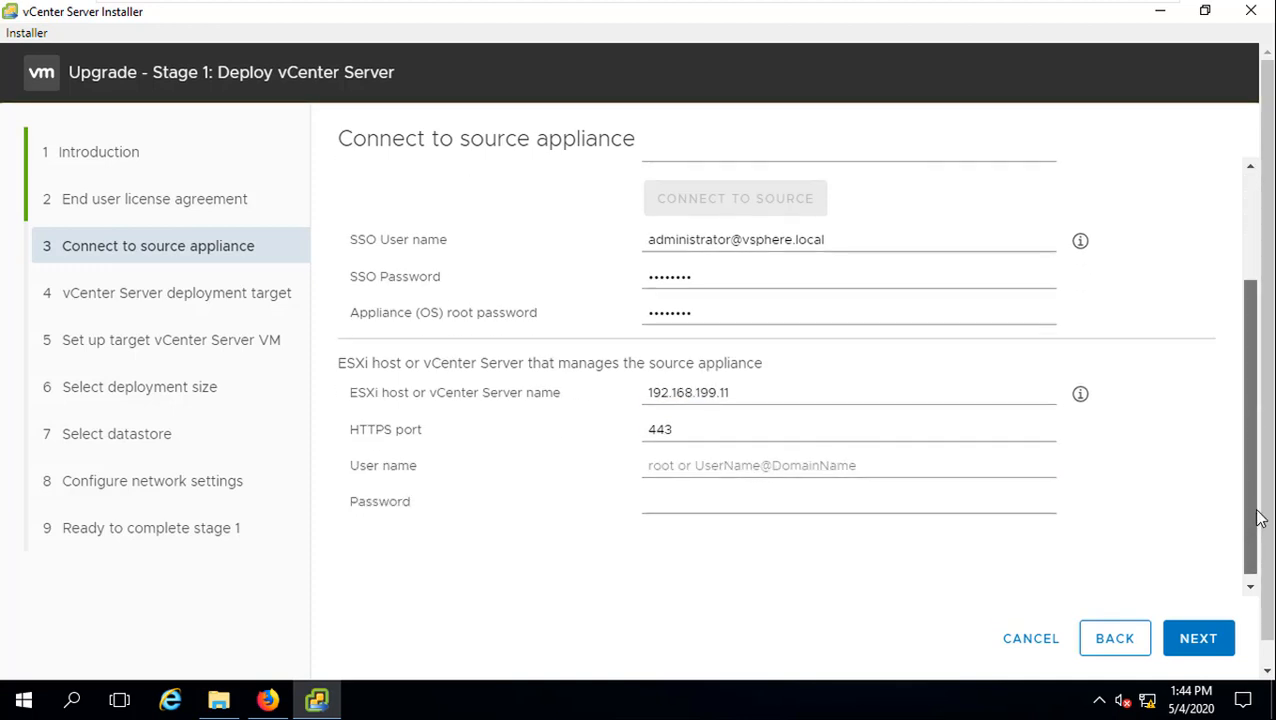
pyautogui.click(768, 459)
pyautogui.write('root')
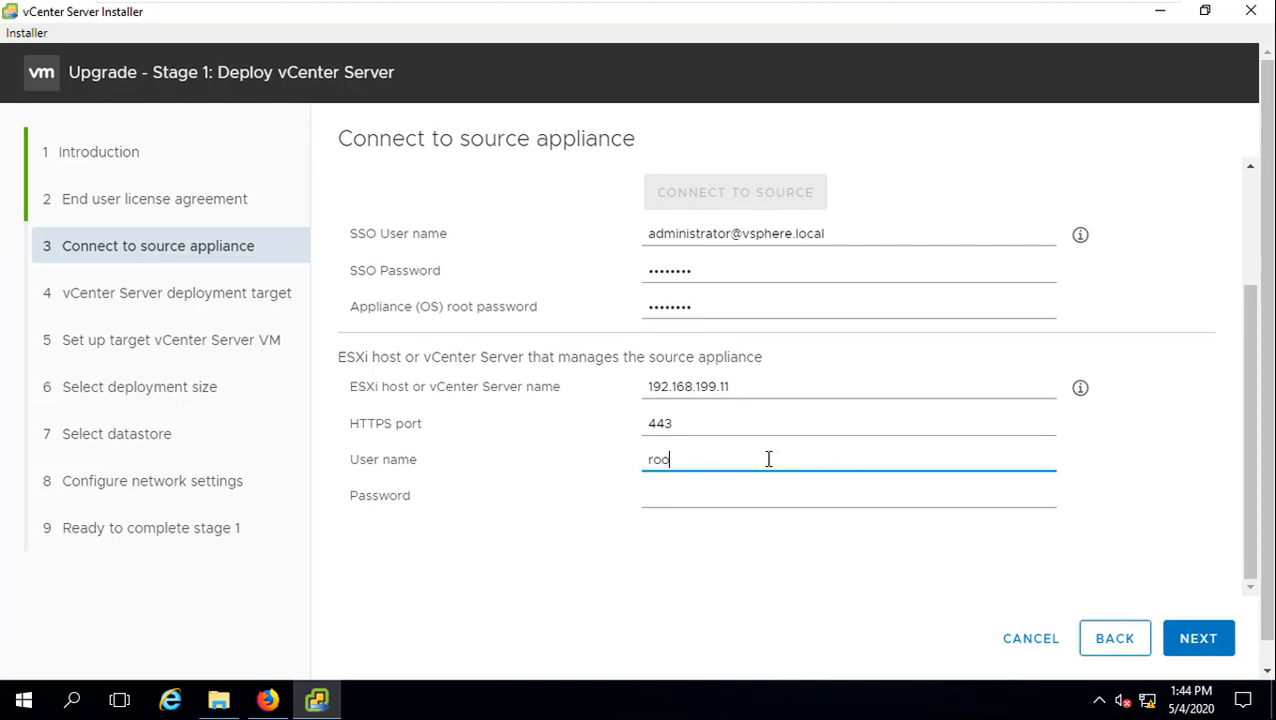
pyautogui.press('Tab')
pyautogui.write('VMware1!')
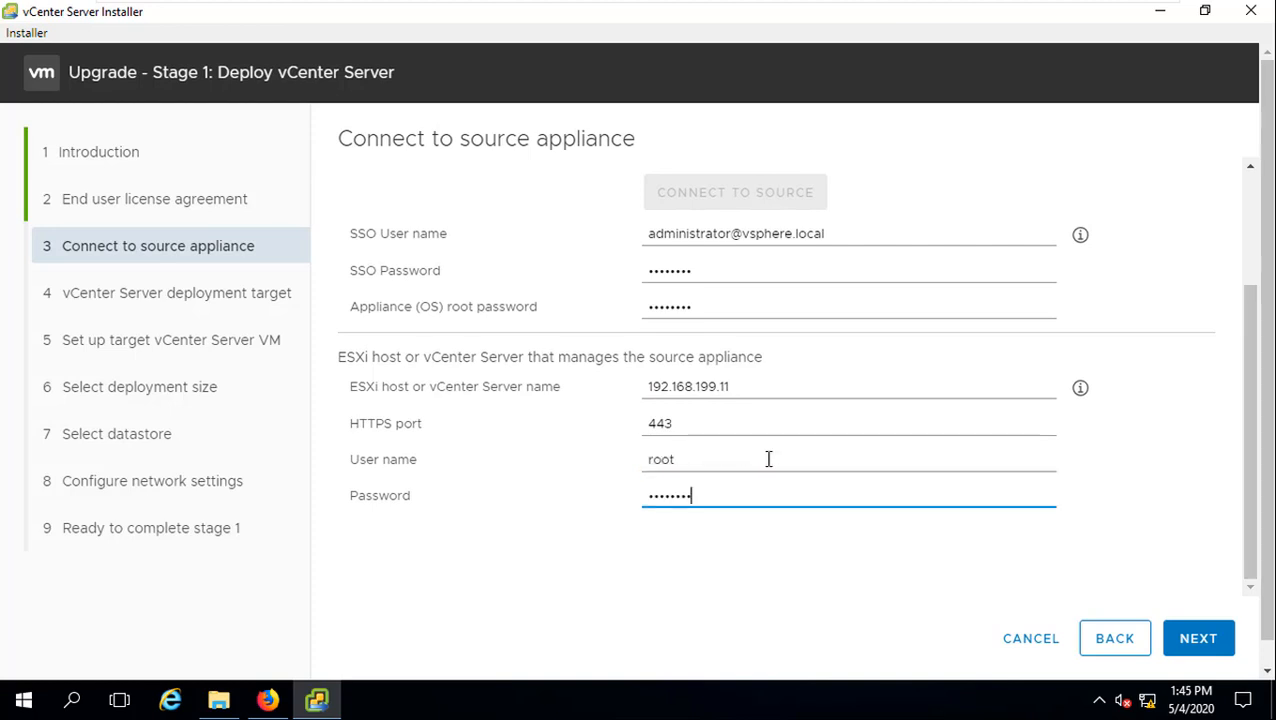
pyautogui.click(1182, 640)
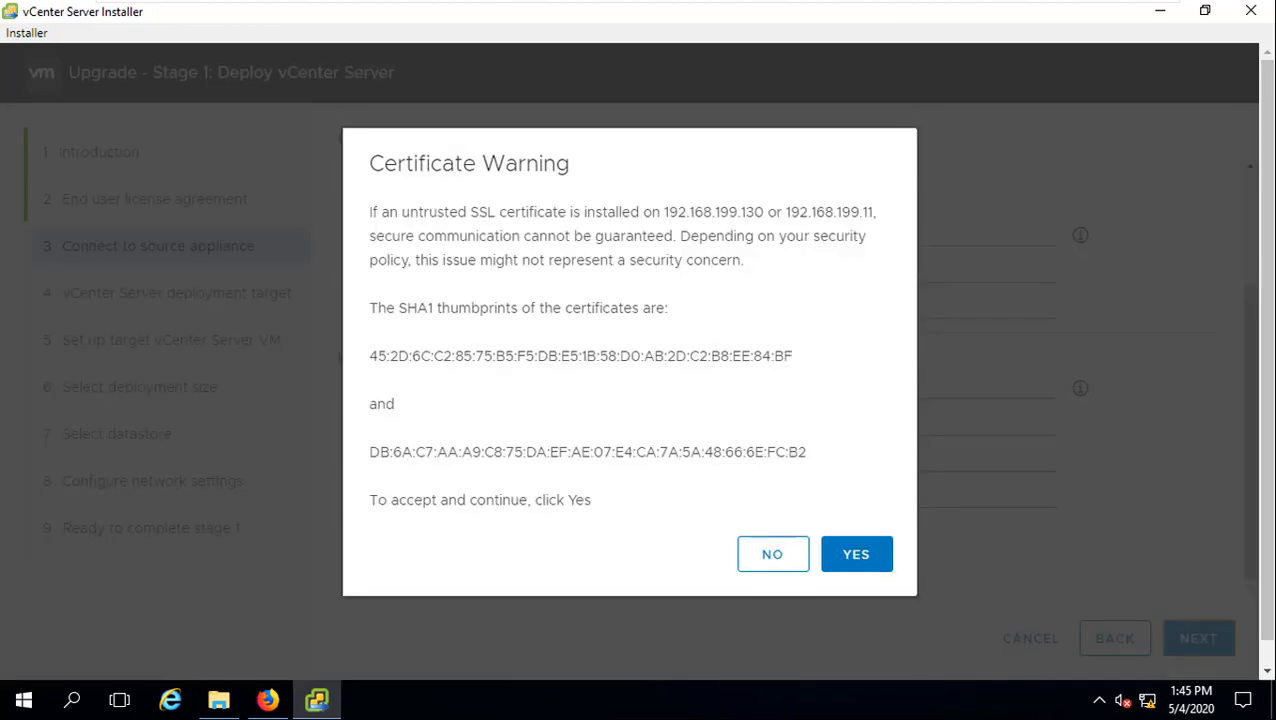
# Step: Accept the source certificates, resubmit after the retrieval error, and accept the certificates again
pyautogui.click(864, 566)
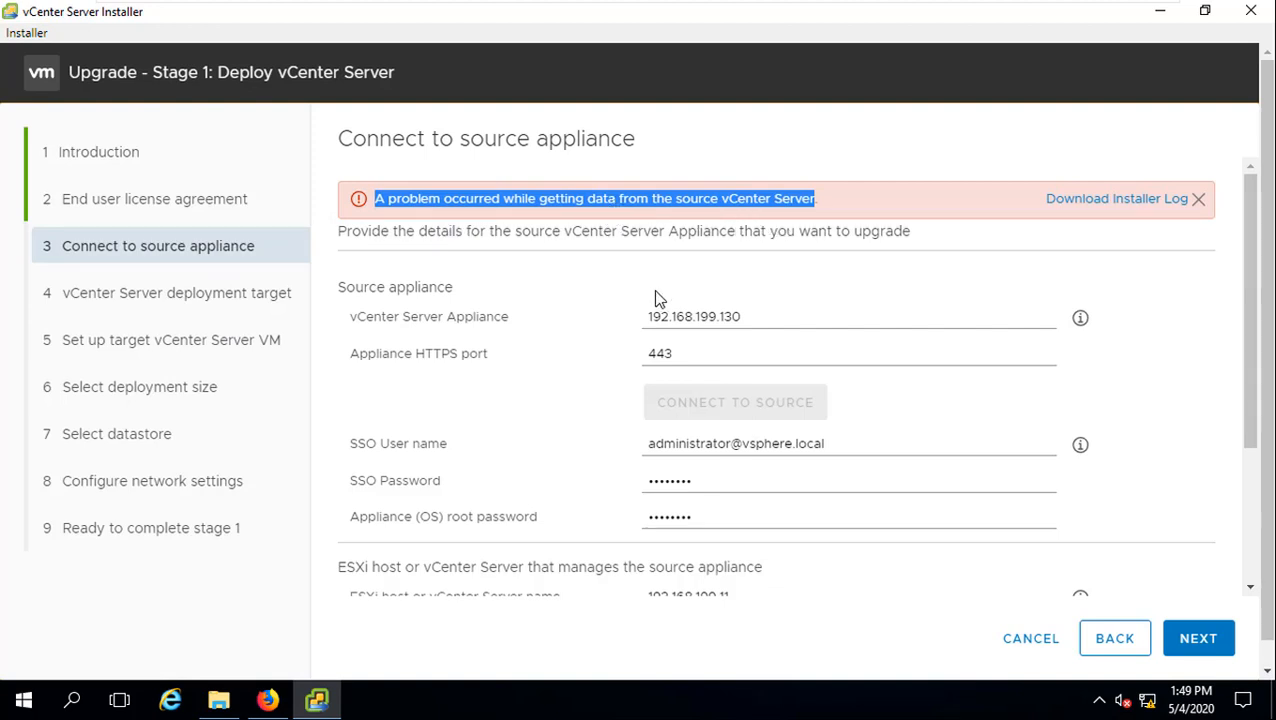
pyautogui.moveTo(839, 197); pyautogui.dragTo(341, 210)
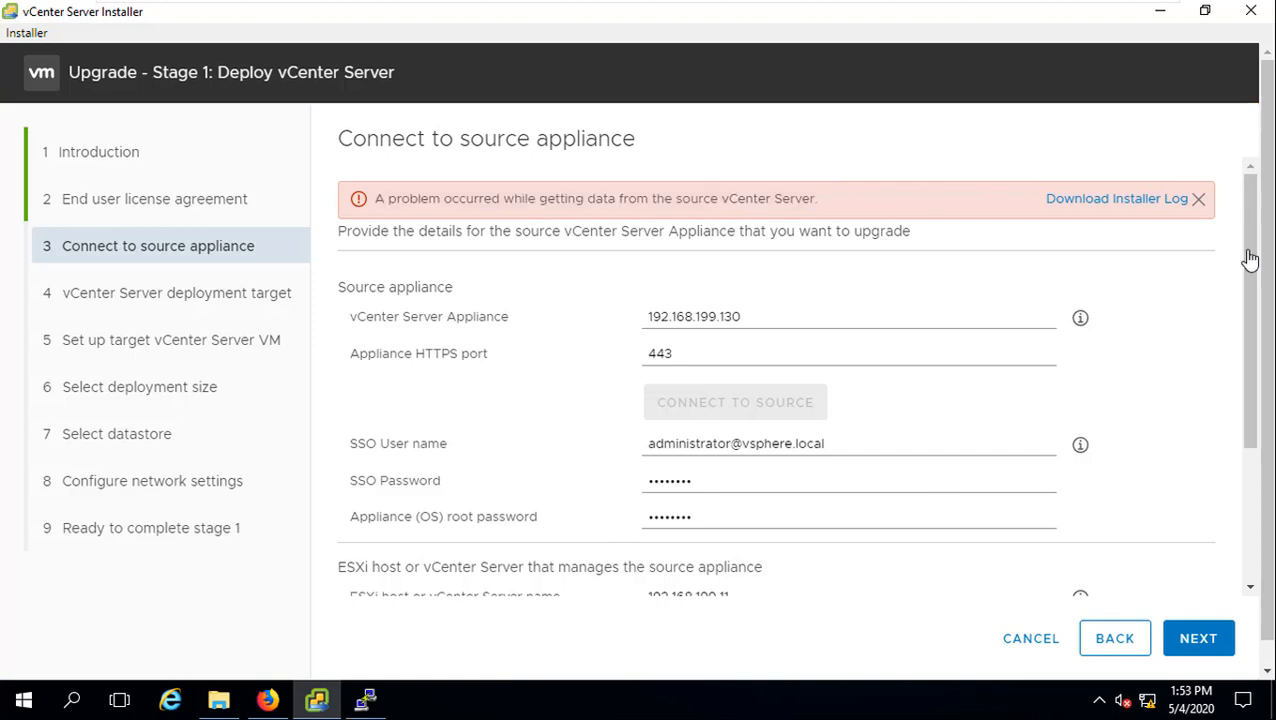
pyautogui.moveTo(1250, 258); pyautogui.dragTo(1230, 584)
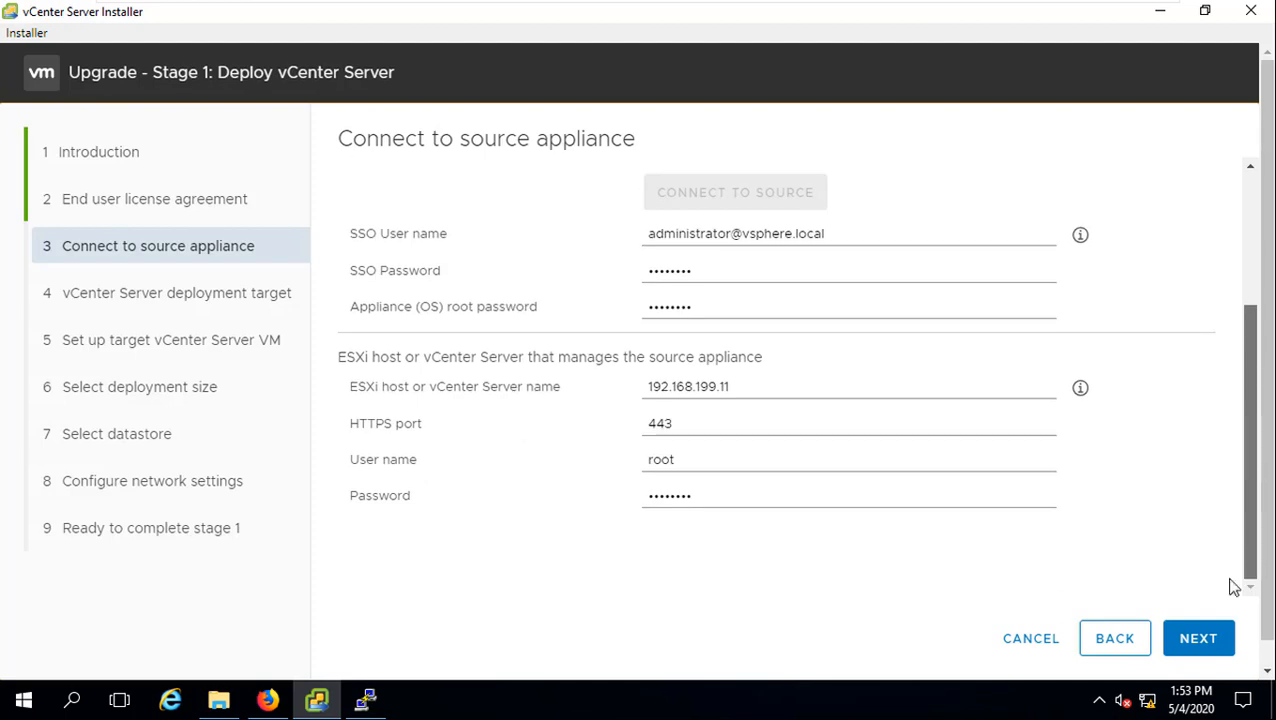
pyautogui.click(1198, 640)
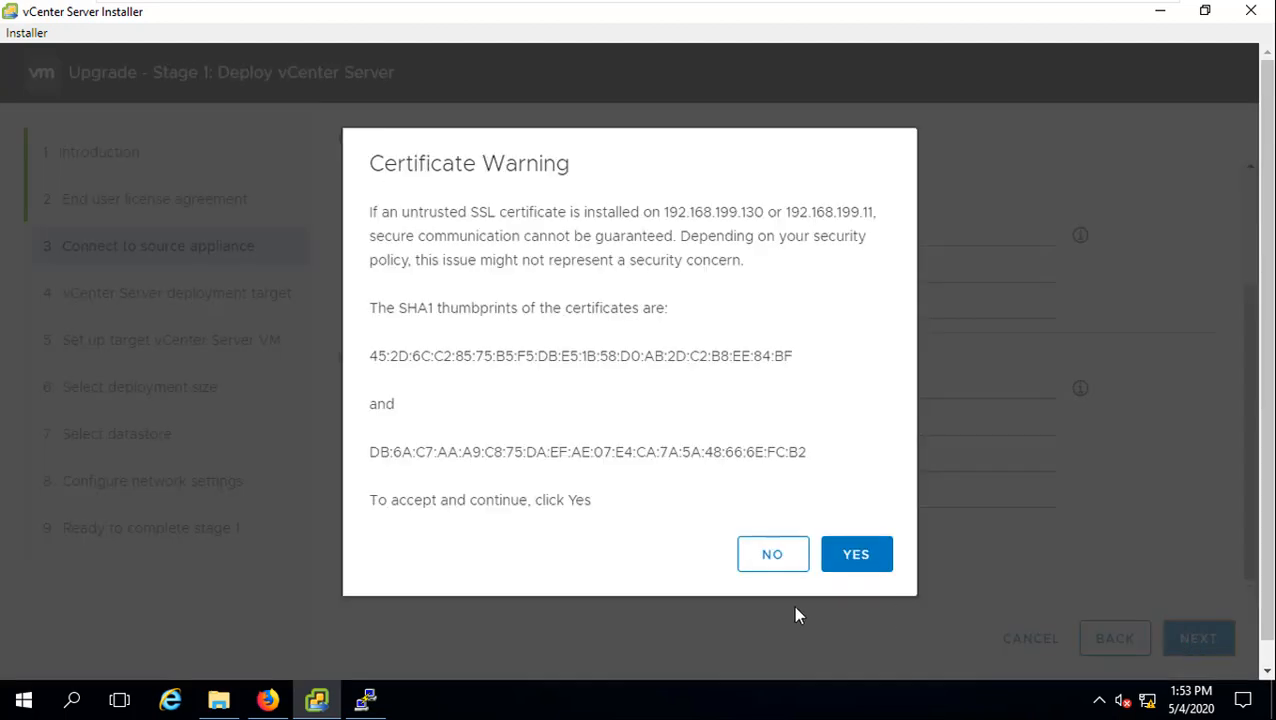
pyautogui.click(838, 566)
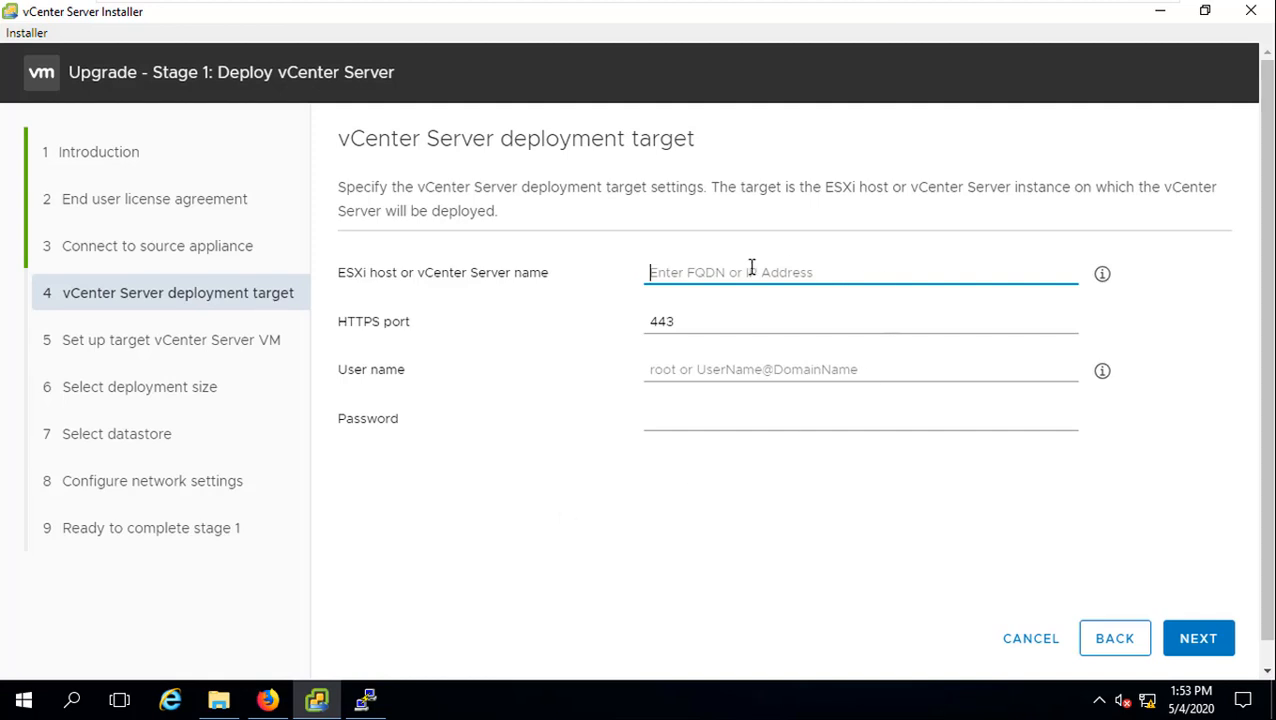
# Step: Set deployment target host 192.168.199.11 with user root and the root password, then submit
pyautogui.write('192.16')
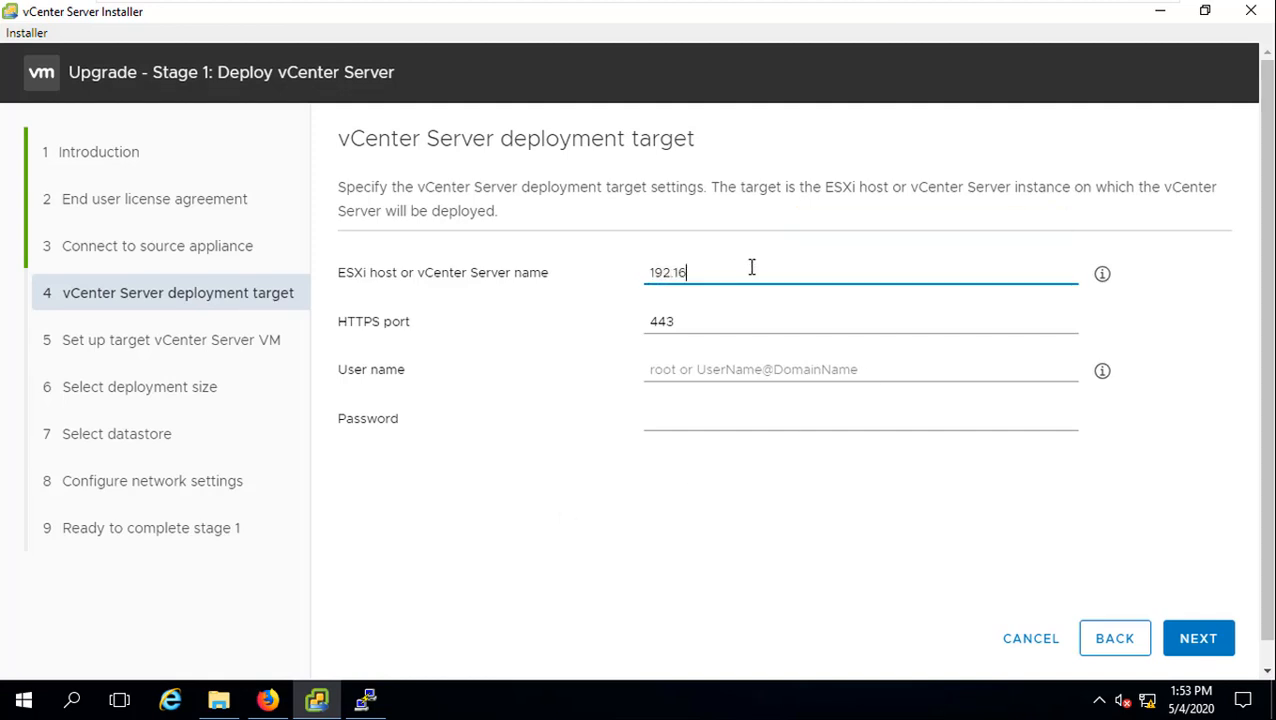
pyautogui.write('8.199')
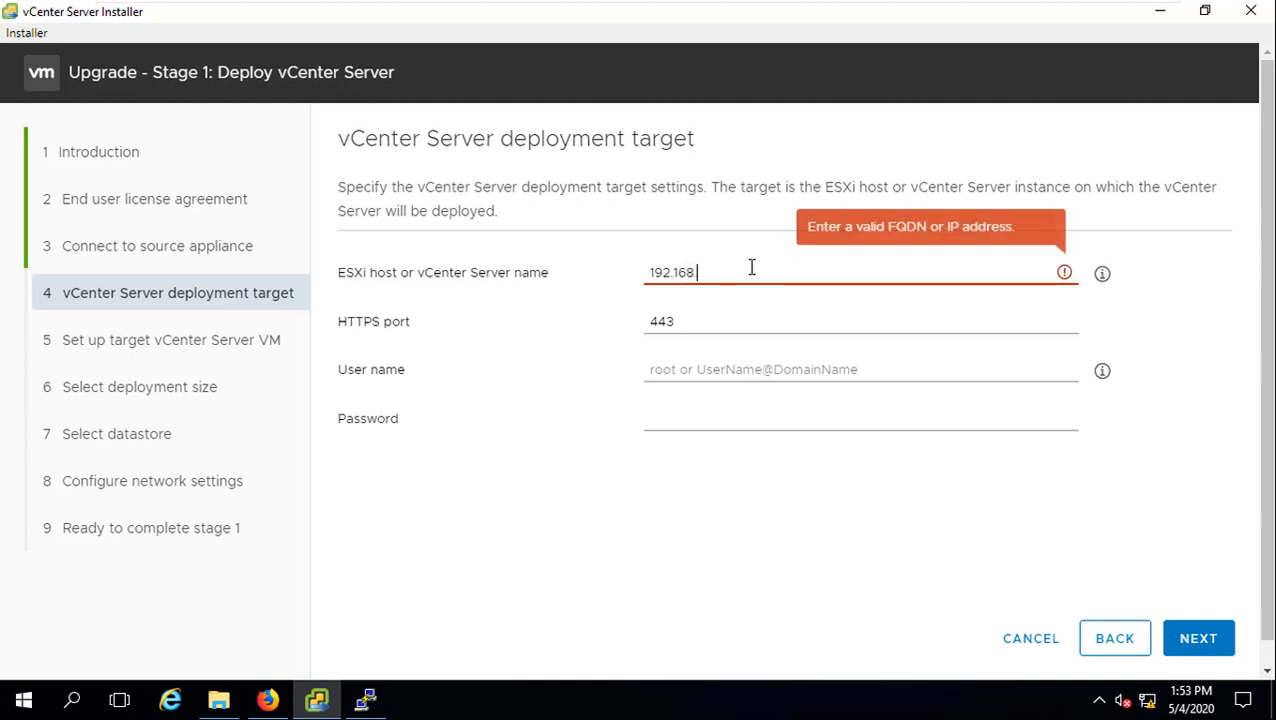
pyautogui.write('.11')
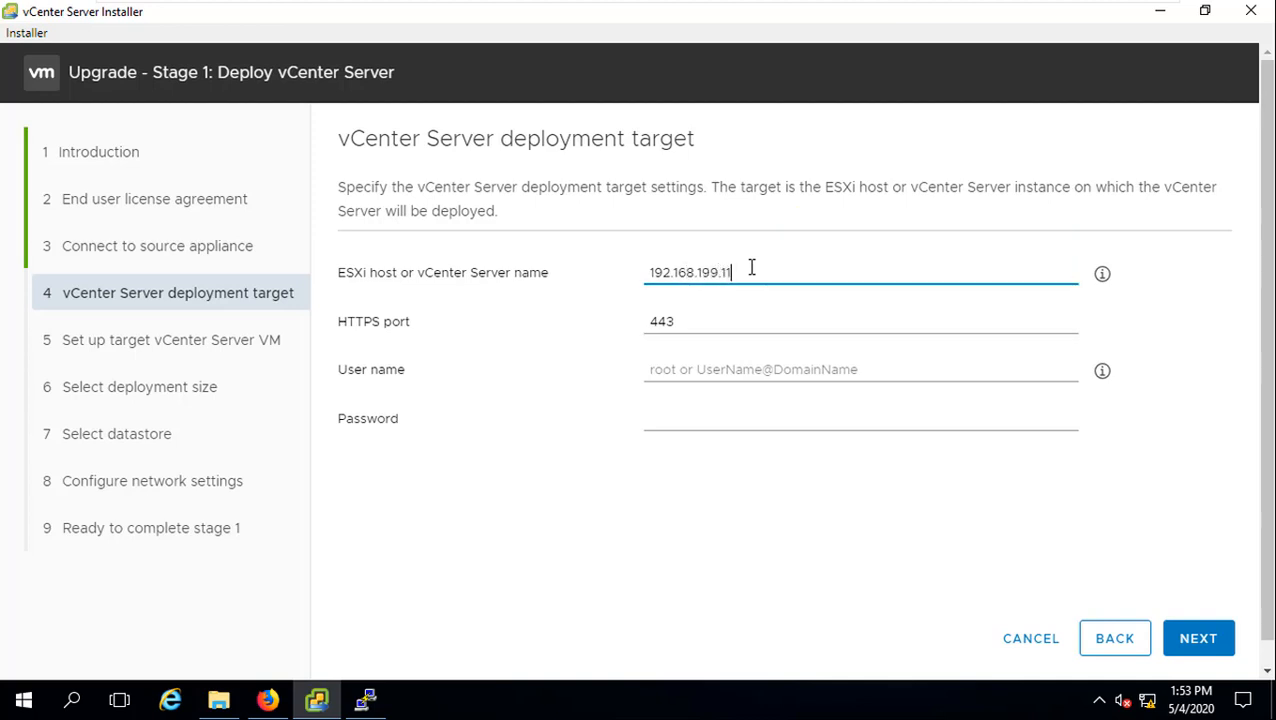
pyautogui.click(724, 371)
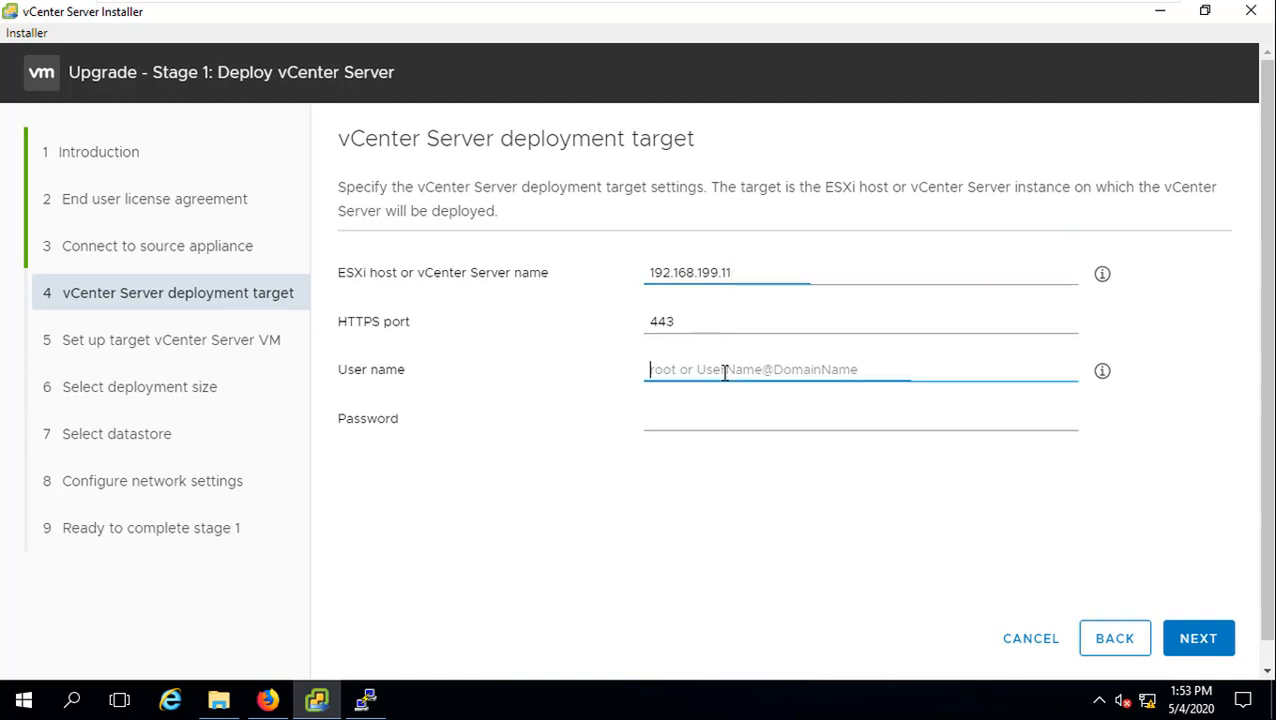
pyautogui.write('root')
pyautogui.press('Tab')
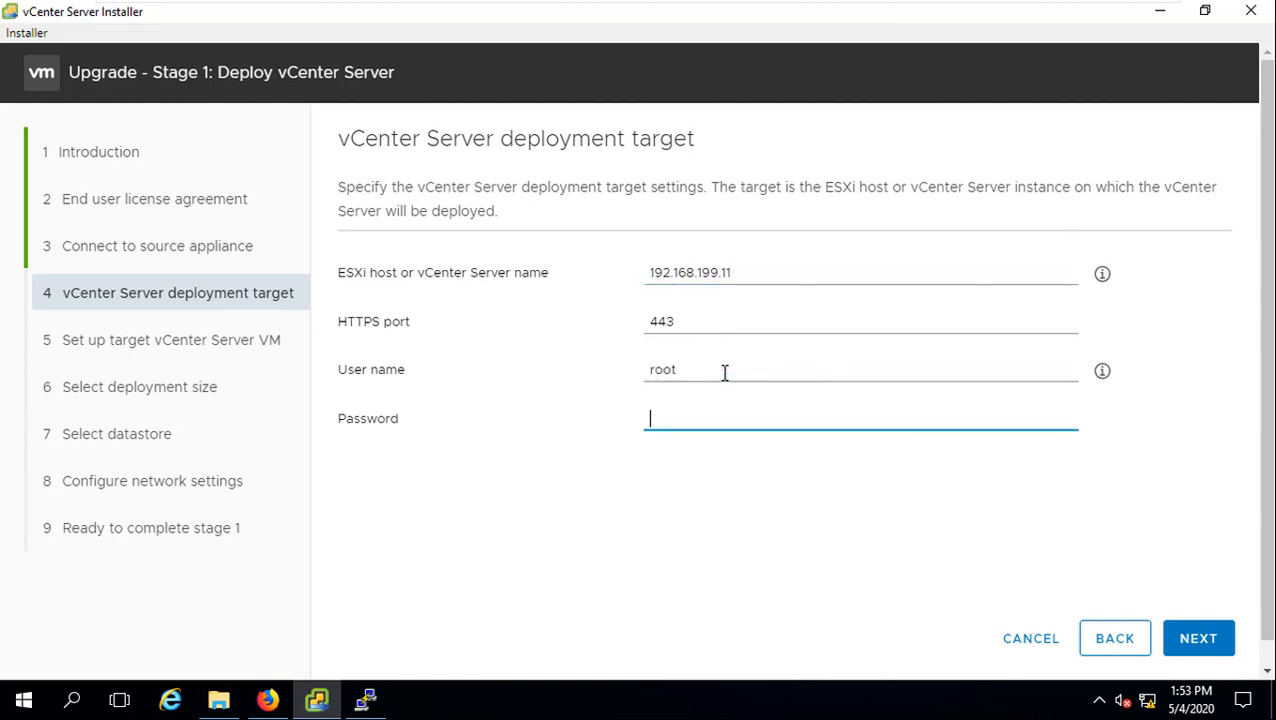
pyautogui.write('VMware1!')
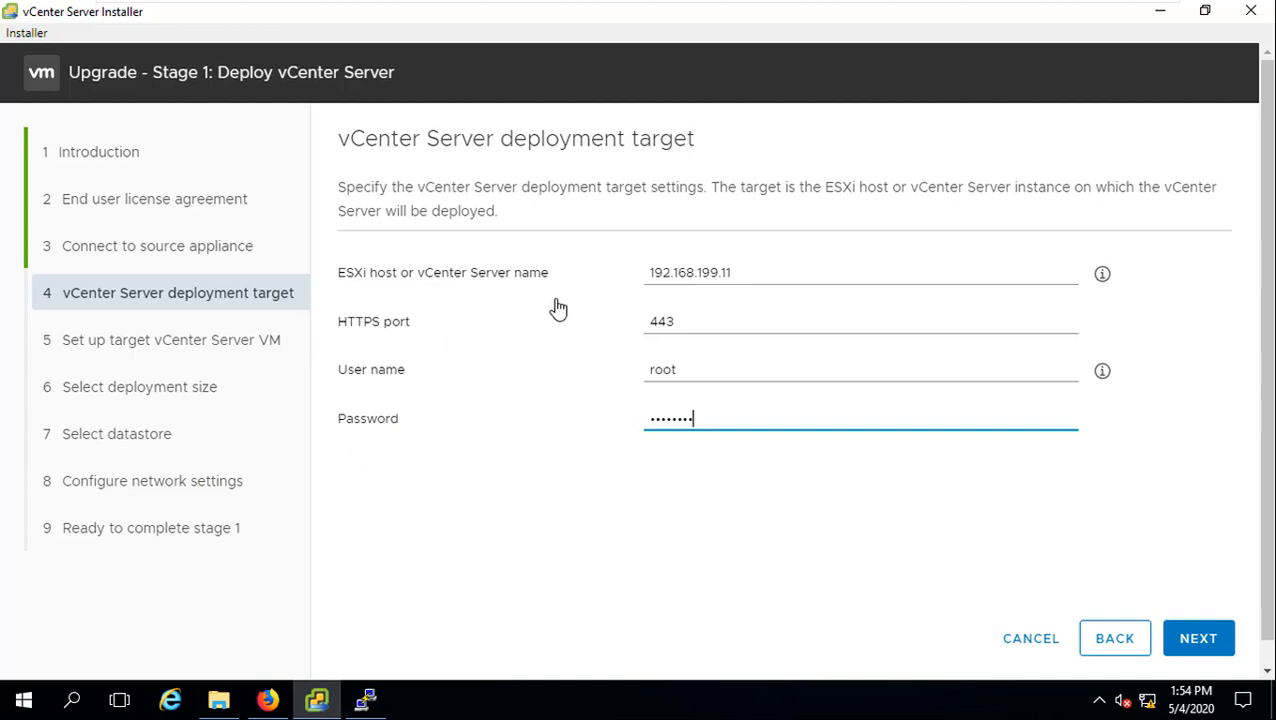
pyautogui.click(1203, 641)
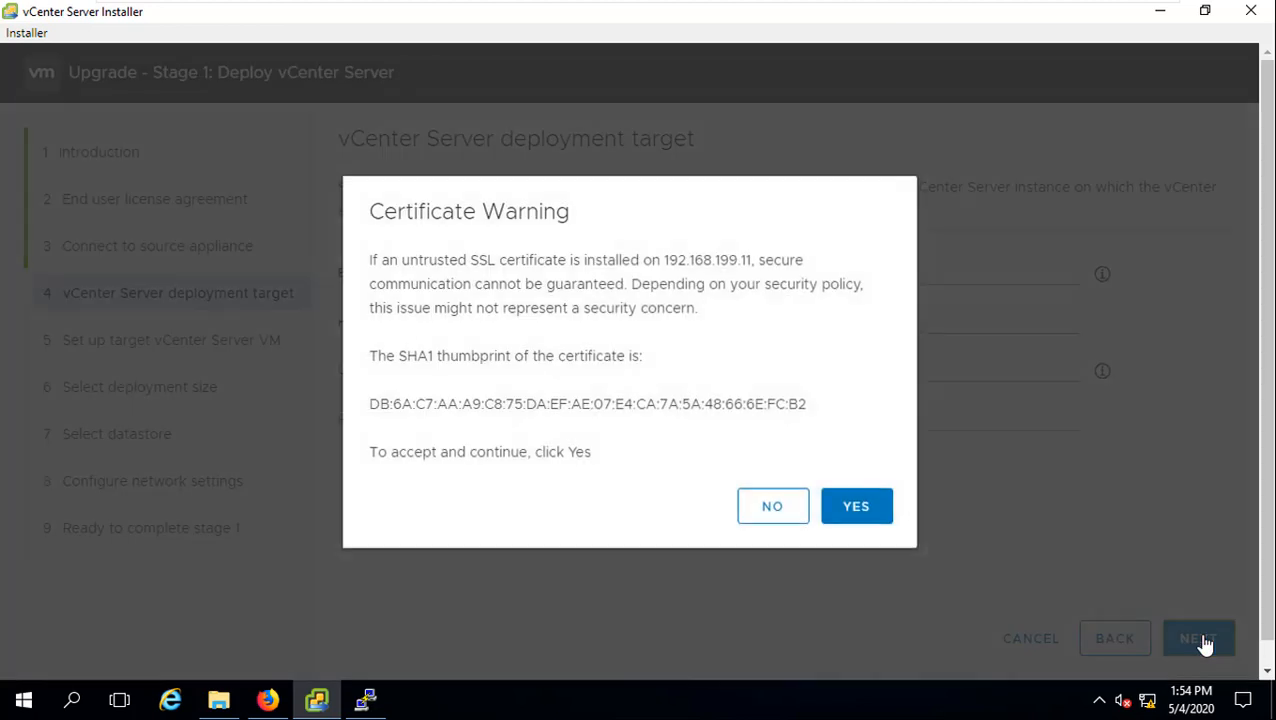
# Step: Accept the host certificate, keep the demovcsa7 VM settings, and choose Tiny deployment with Default storage
pyautogui.click(856, 508)
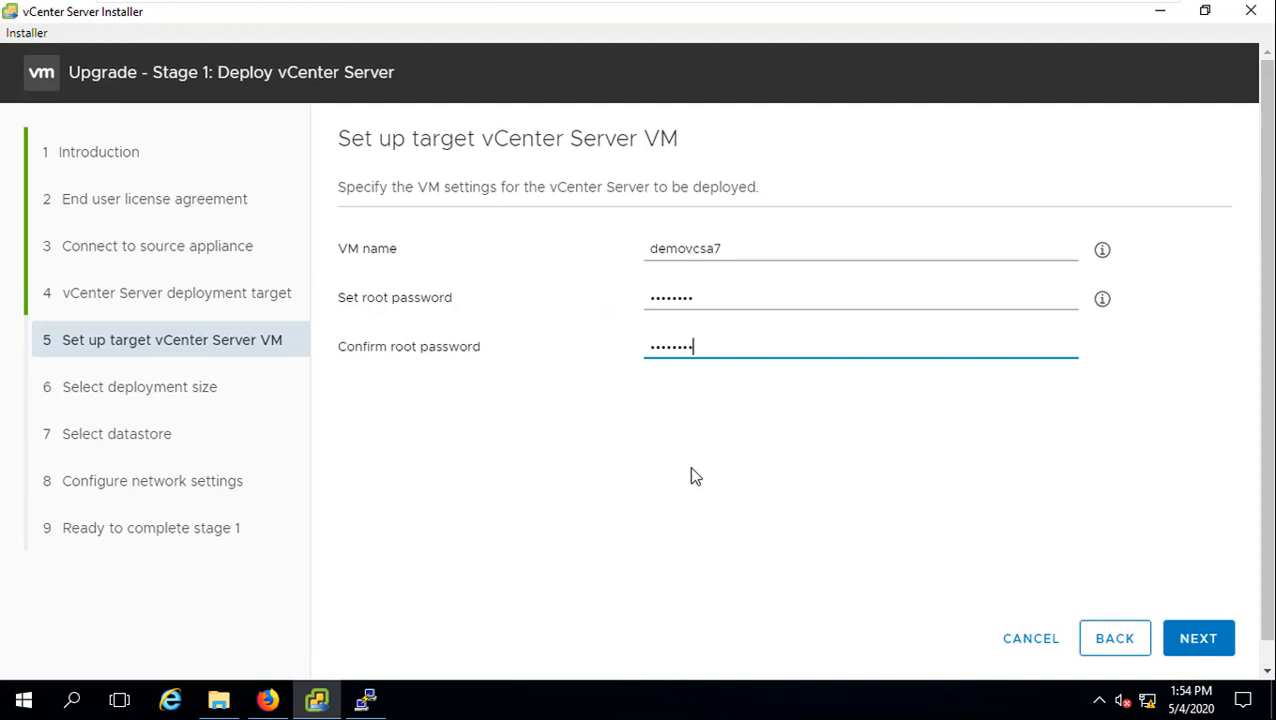
pyautogui.click(1200, 638)
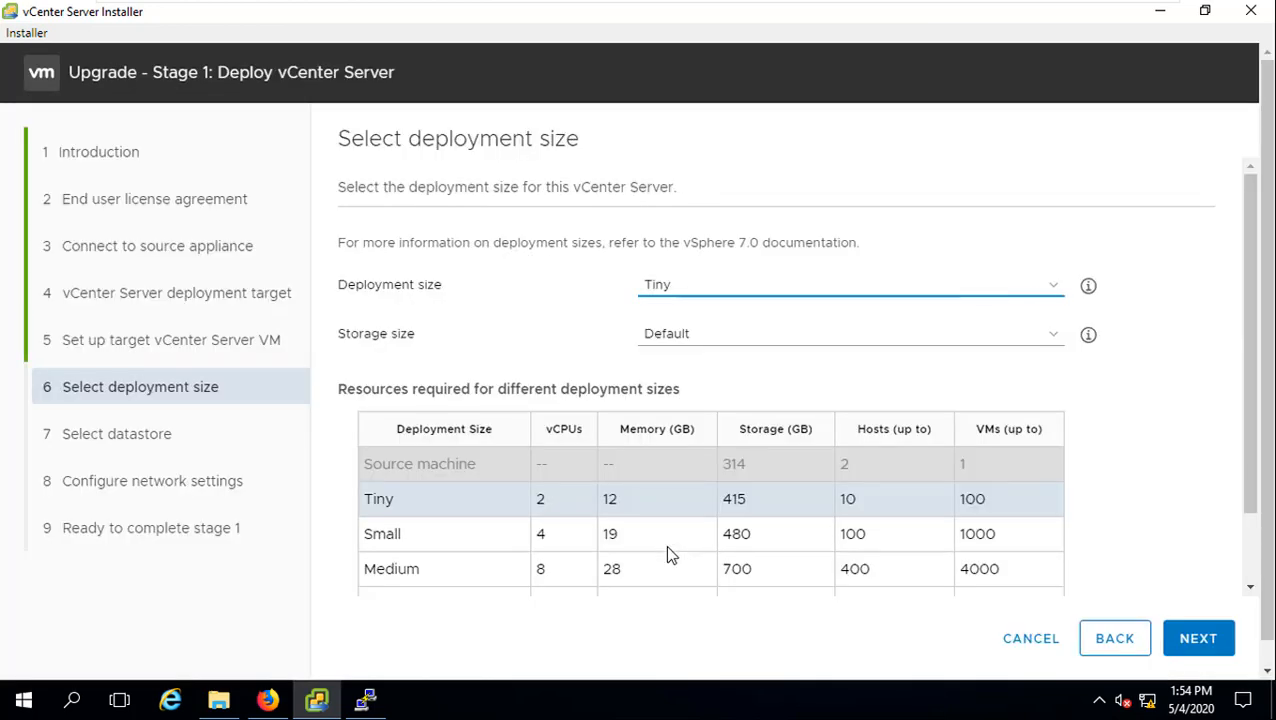
pyautogui.scroll(-1, 667, 550)
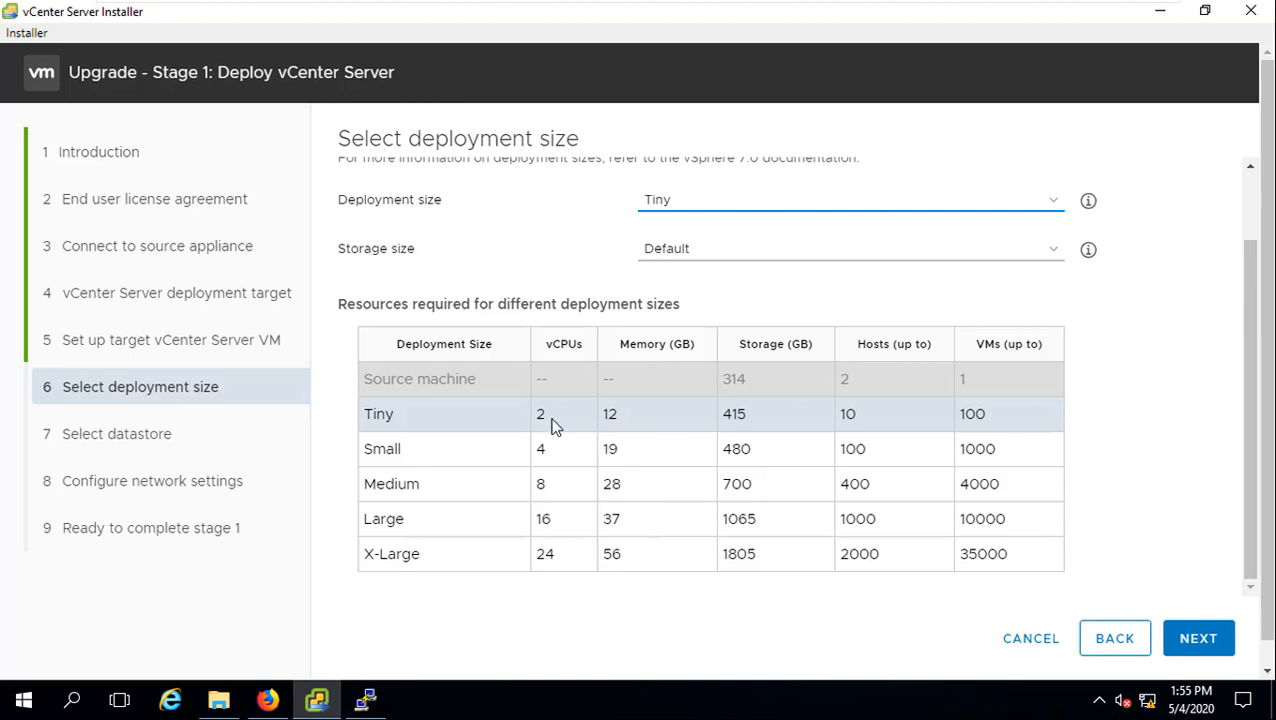
pyautogui.click(632, 416)
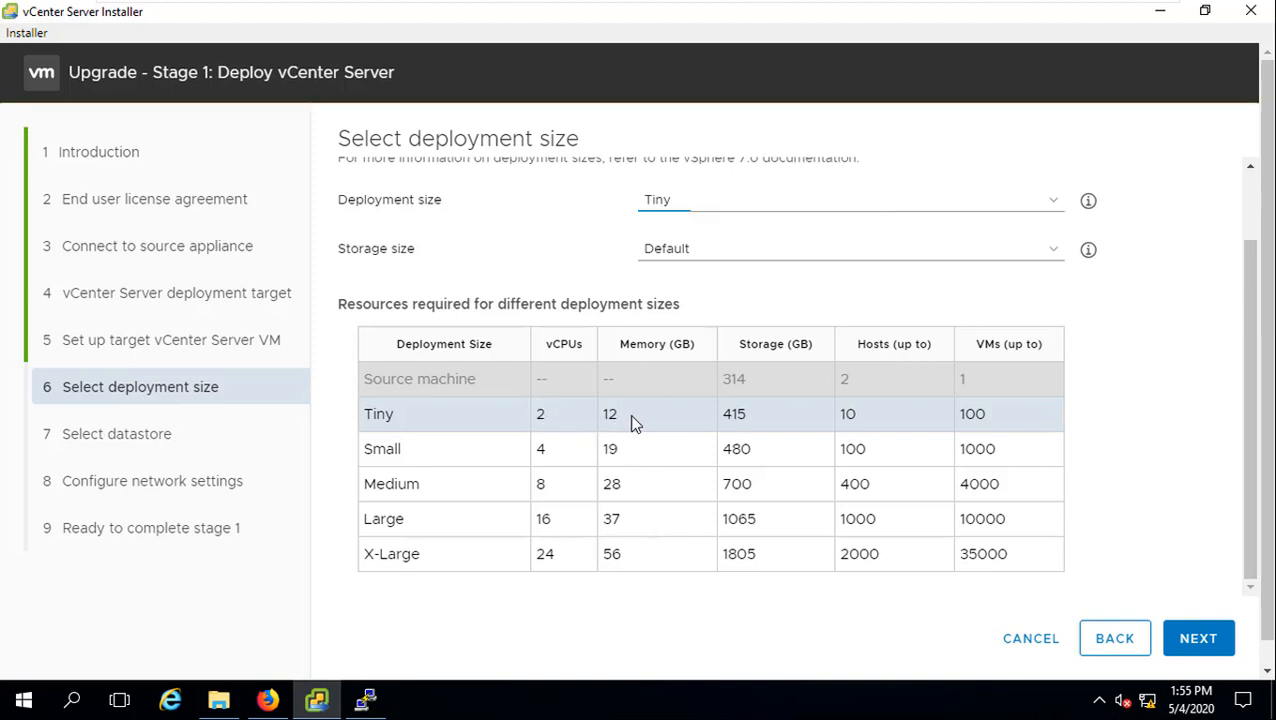
pyautogui.click(757, 258)
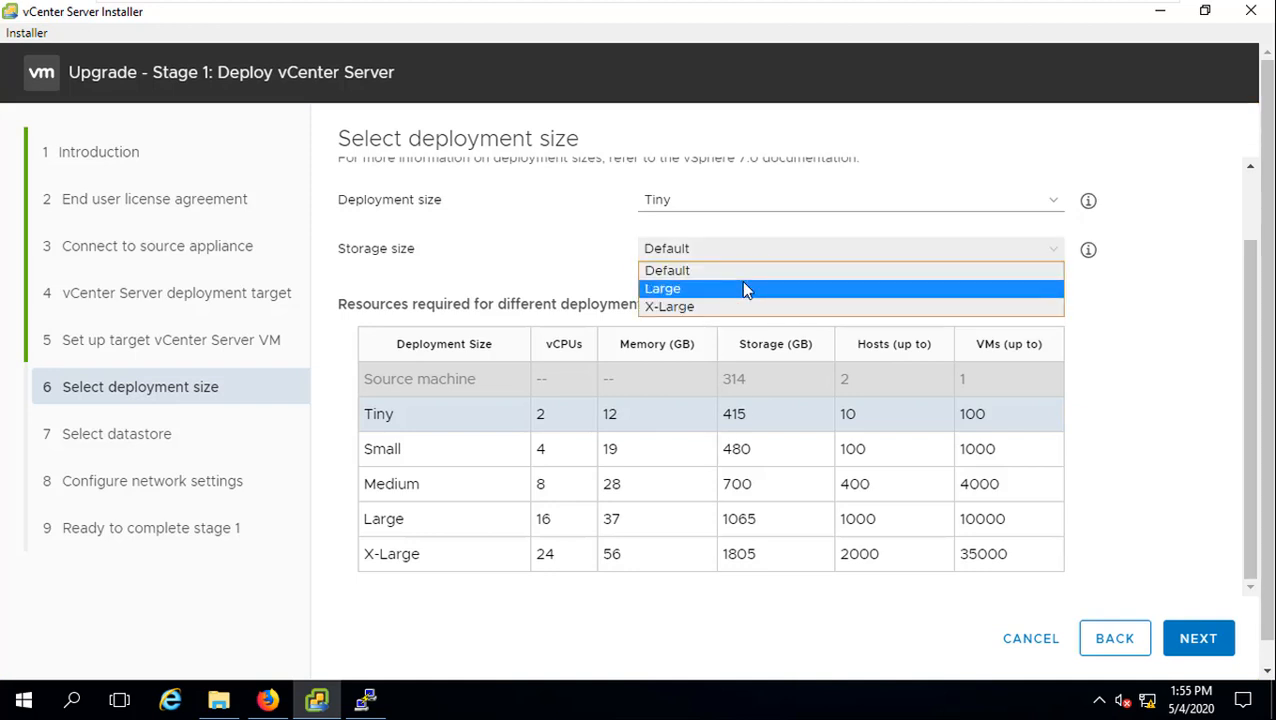
pyautogui.click(739, 276)
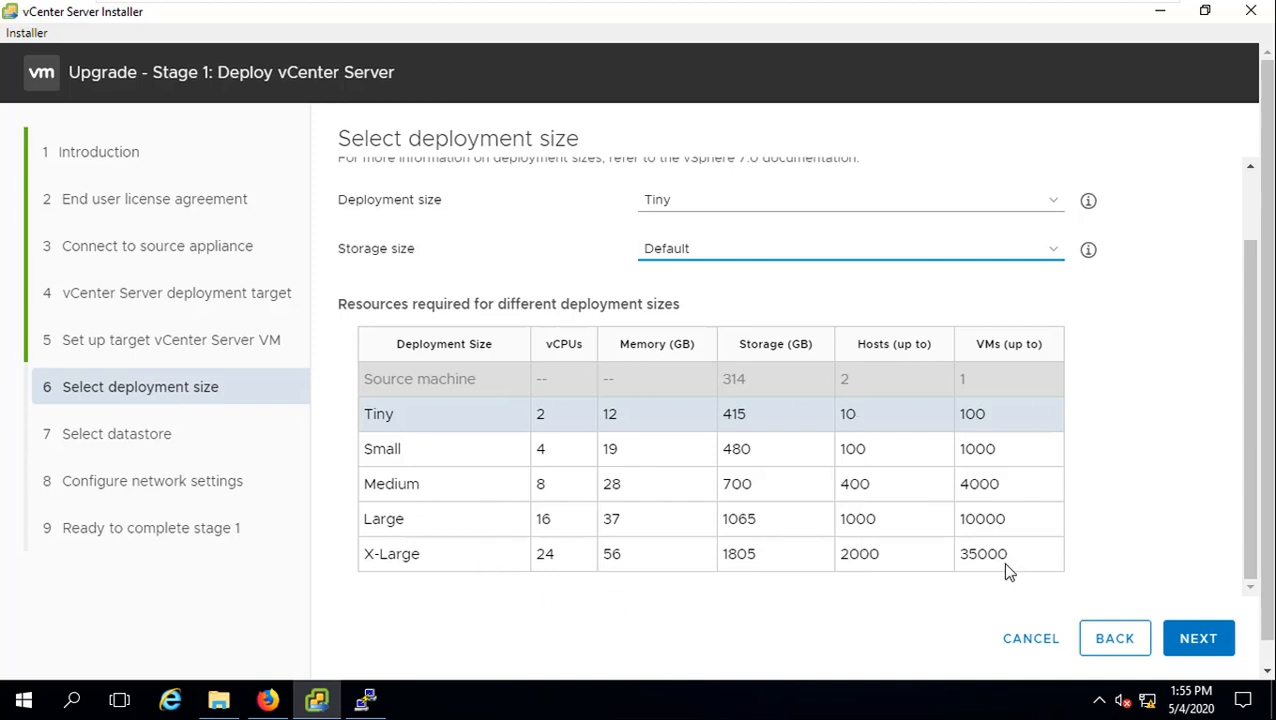
pyautogui.scroll(-1, 1005, 563)
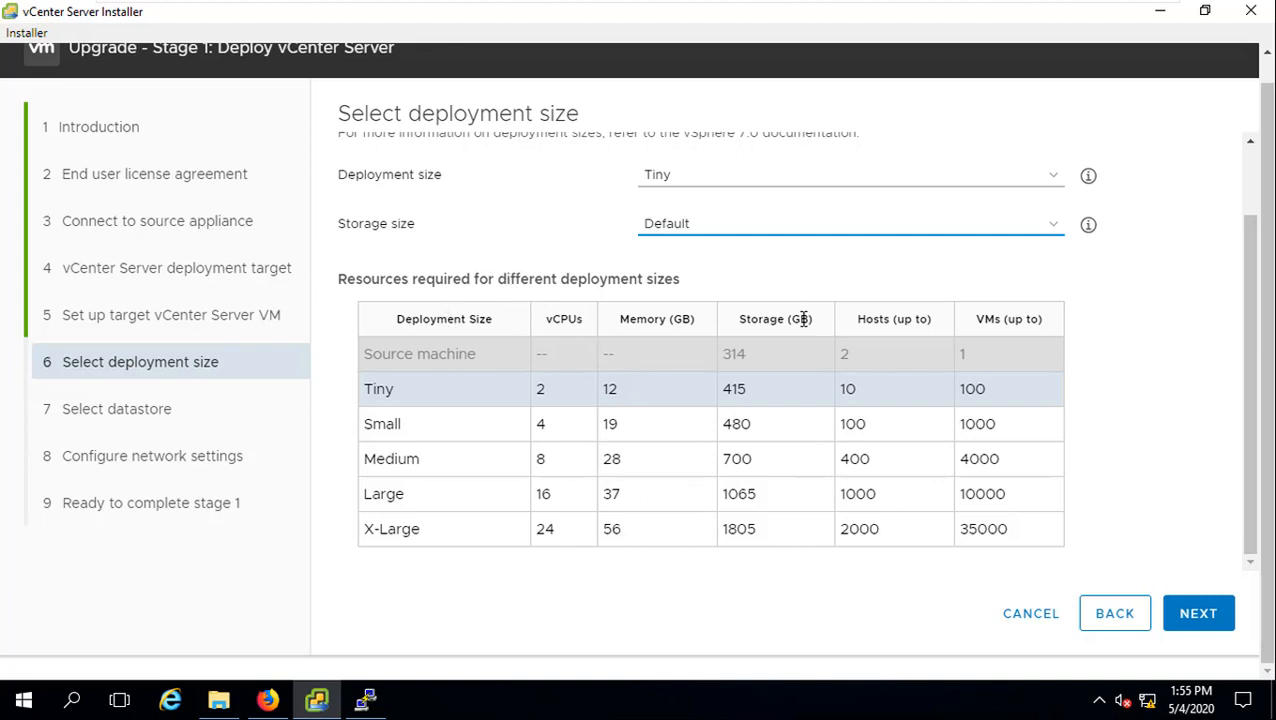
pyautogui.click(1206, 622)
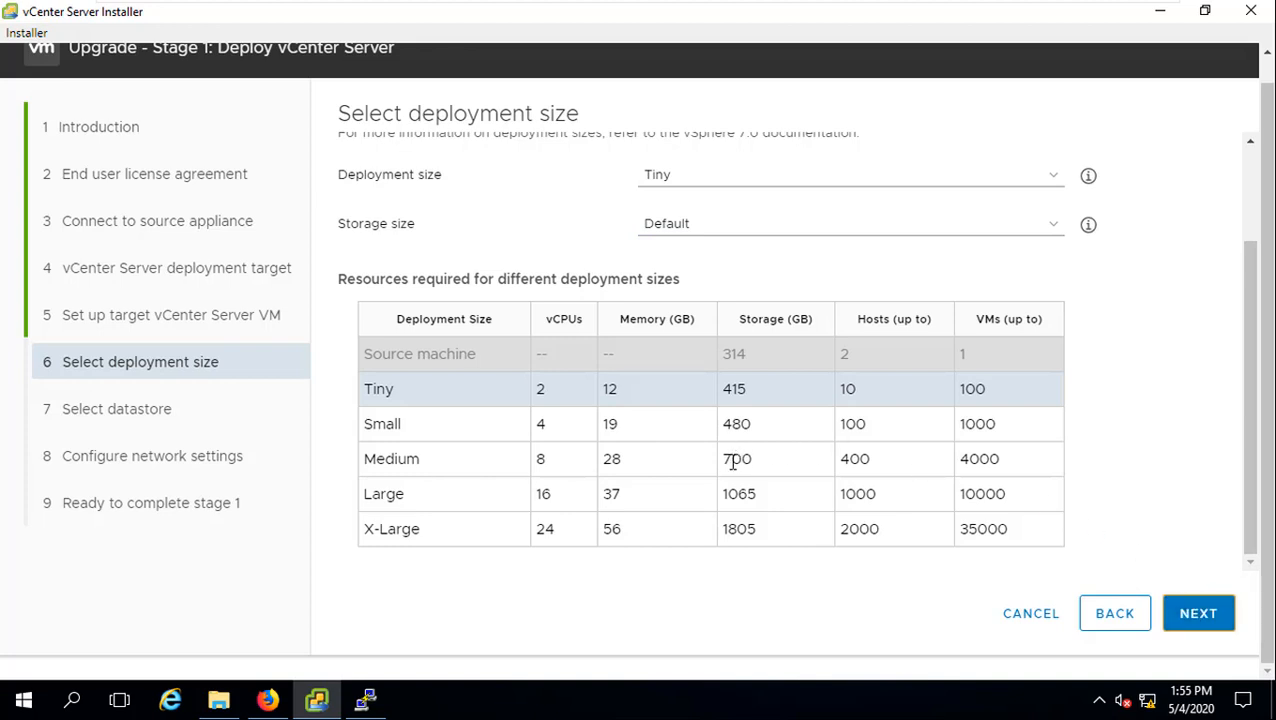
pyautogui.click(1199, 615)
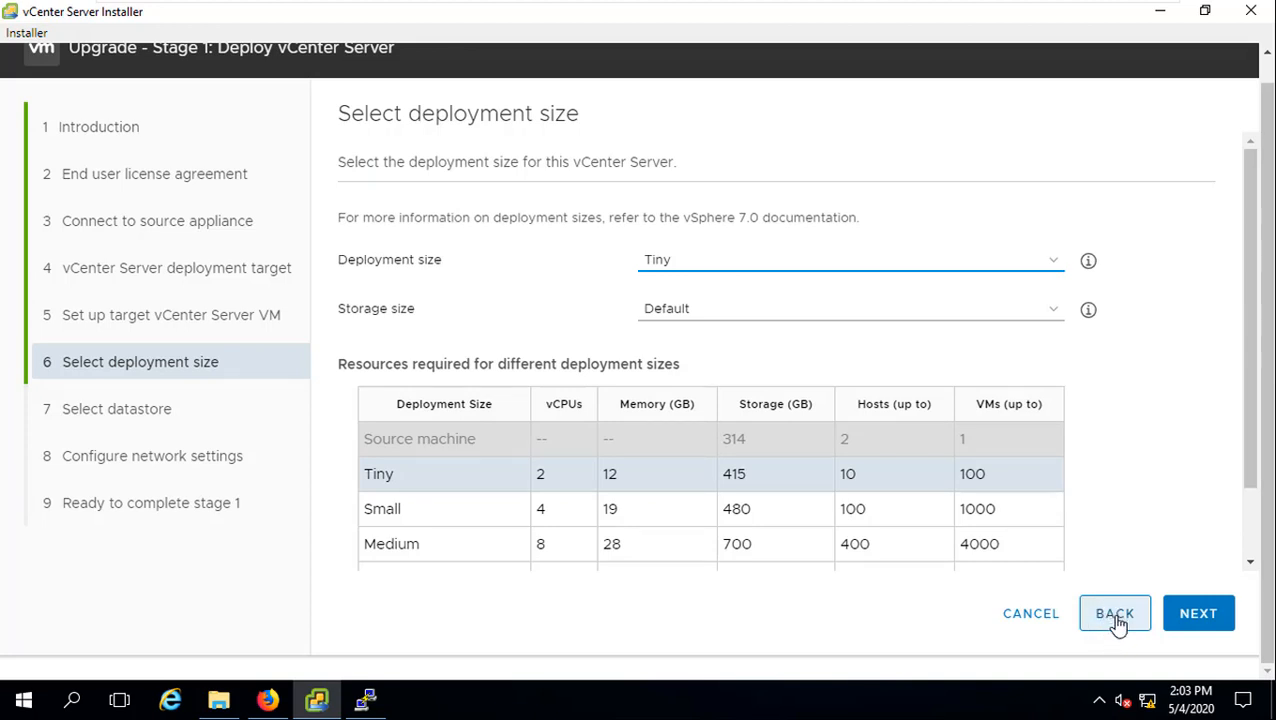
pyautogui.click(1115, 614)
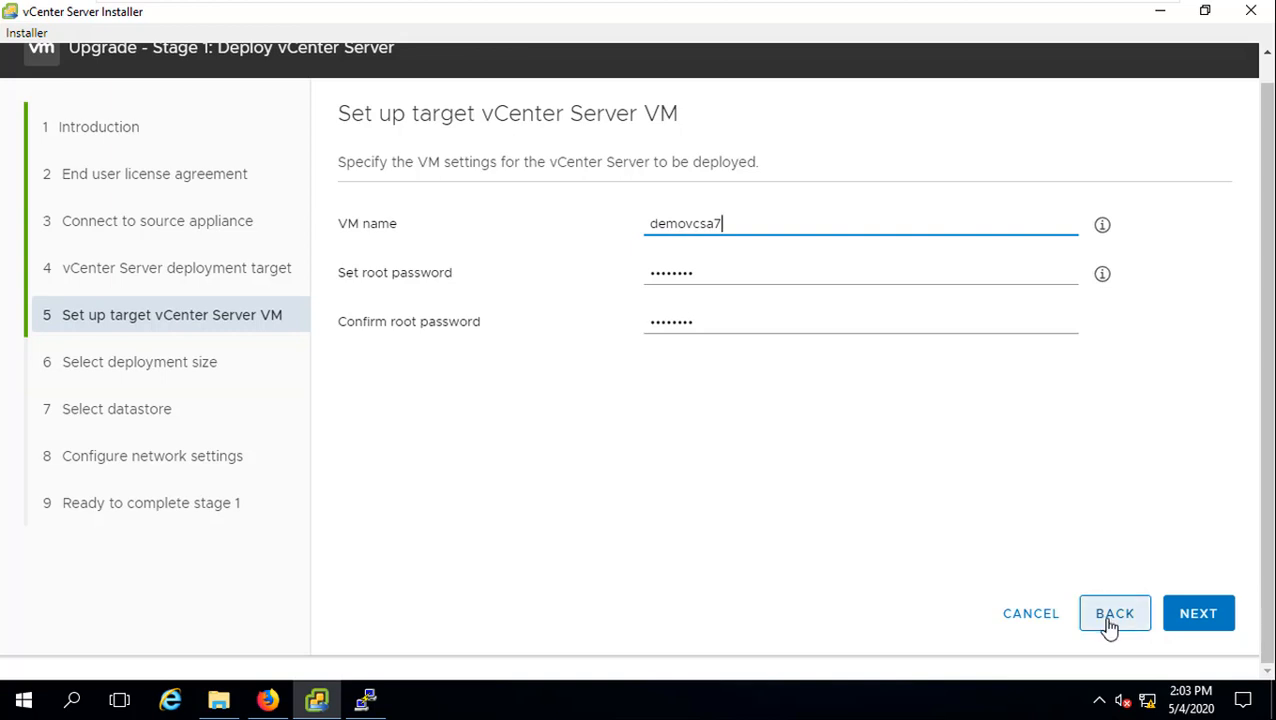
pyautogui.click(1114, 614)
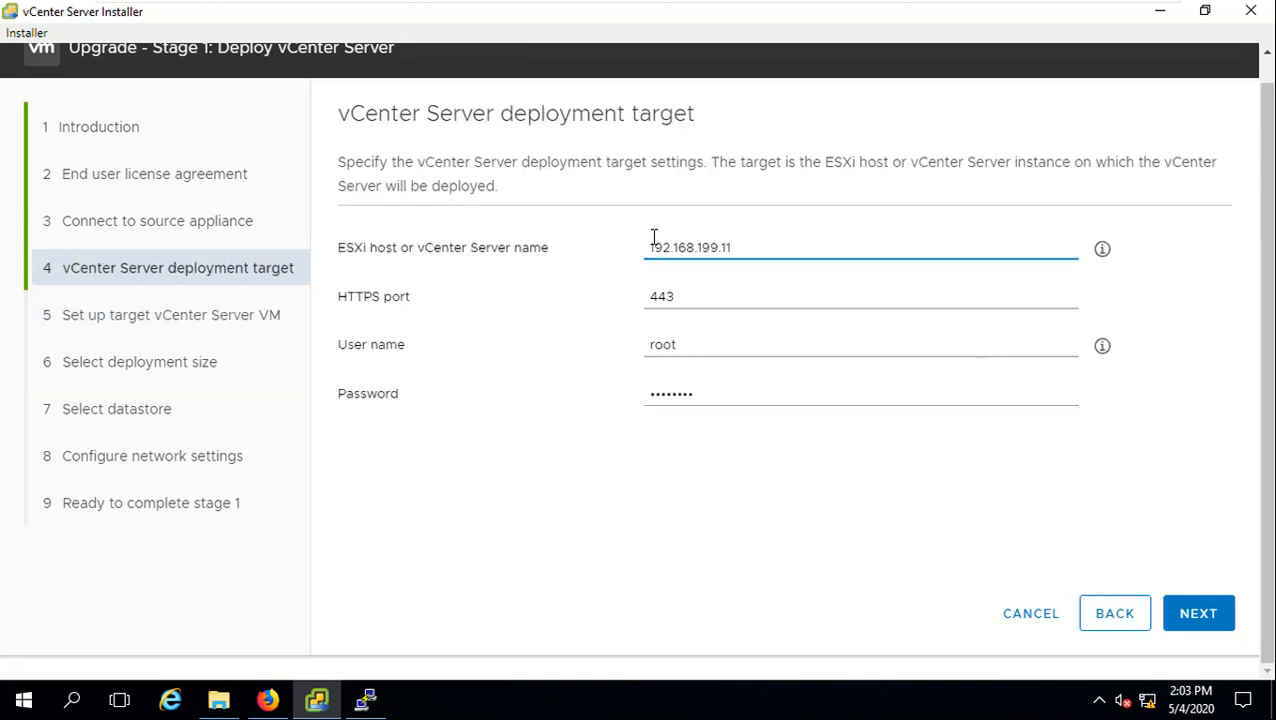
pyautogui.moveTo(652, 242); pyautogui.dragTo(724, 250)
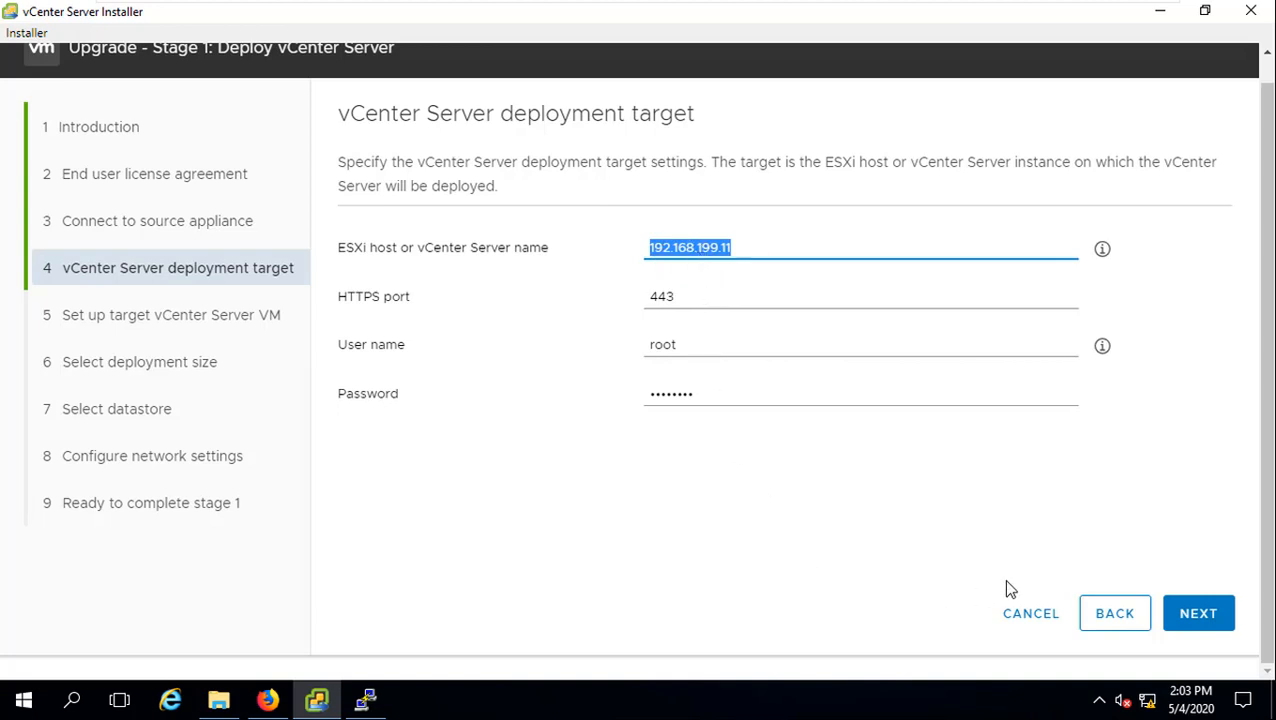
pyautogui.click(1188, 622)
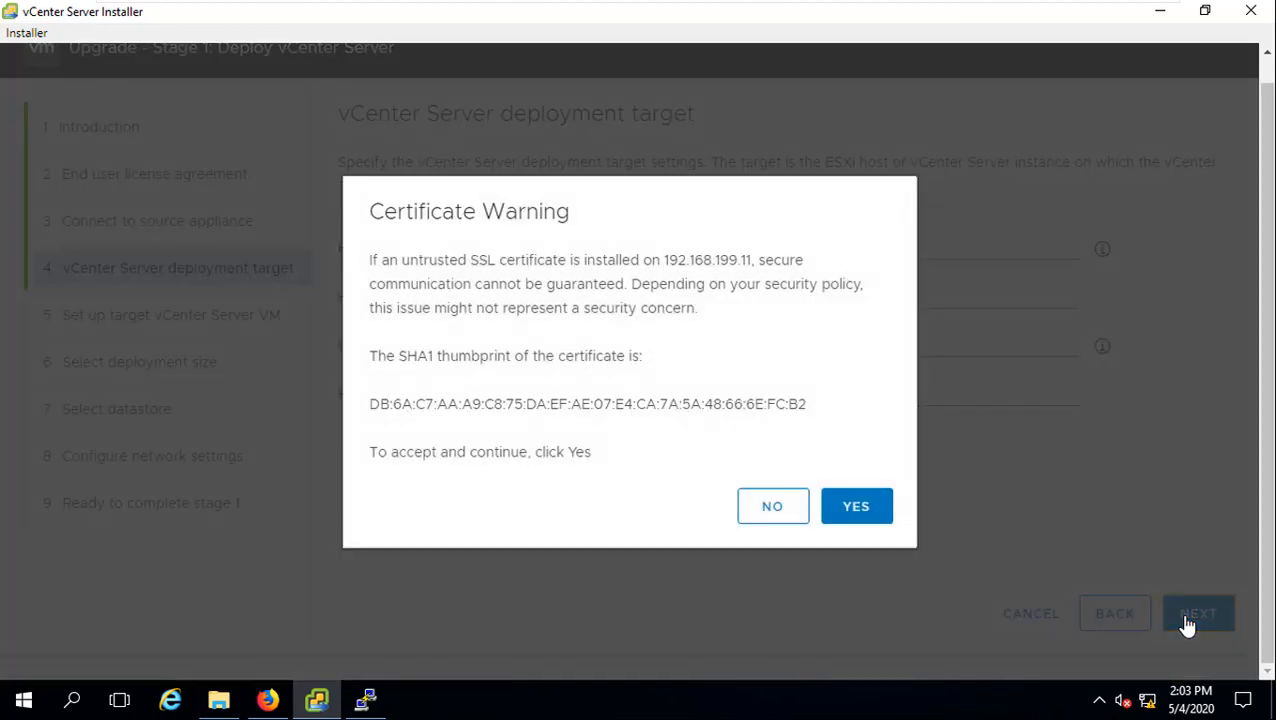
pyautogui.click(846, 518)
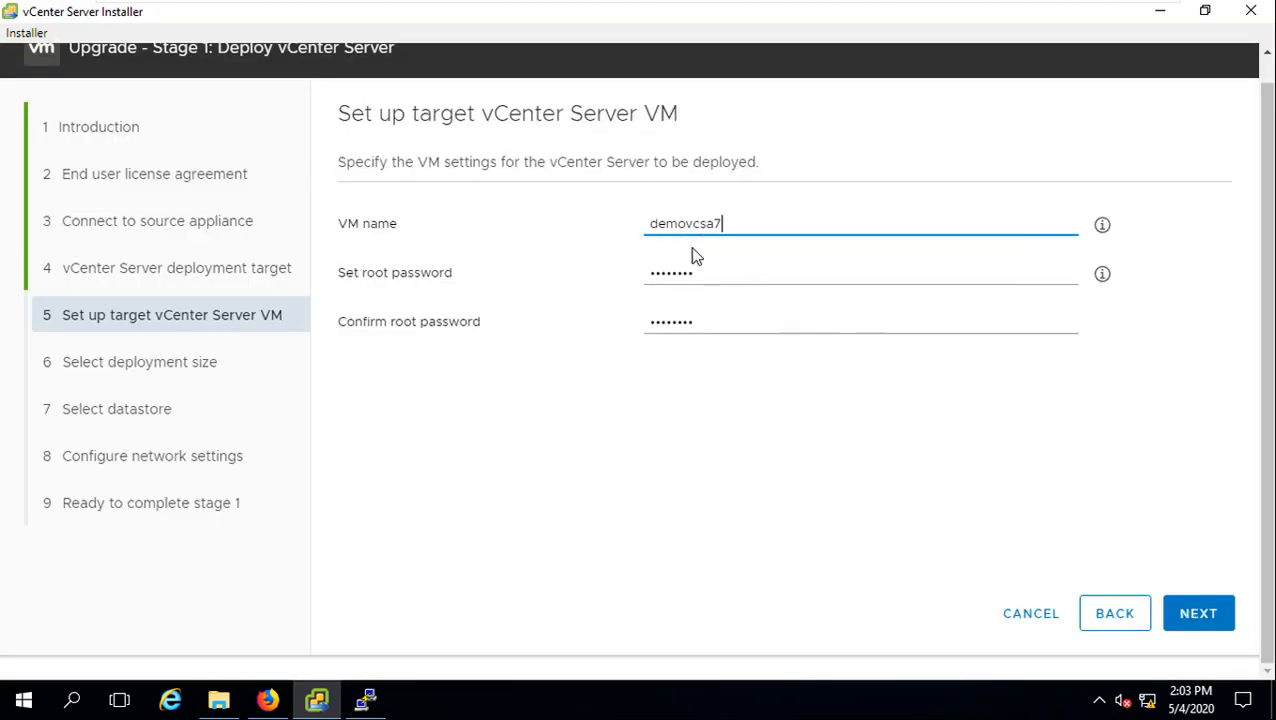
pyautogui.click(1207, 620)
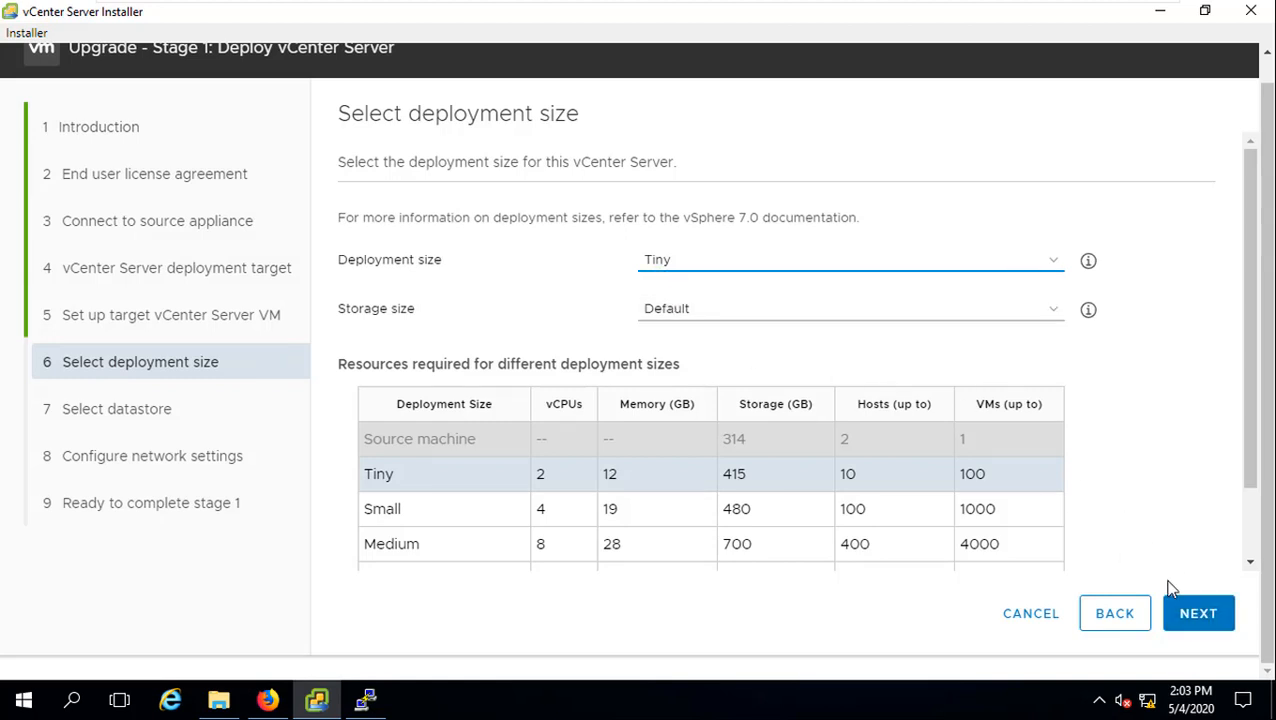
# Step: Select the Host 1 Local datastore with Enable Thin Disk Mode checked and continue
pyautogui.click(1192, 606)
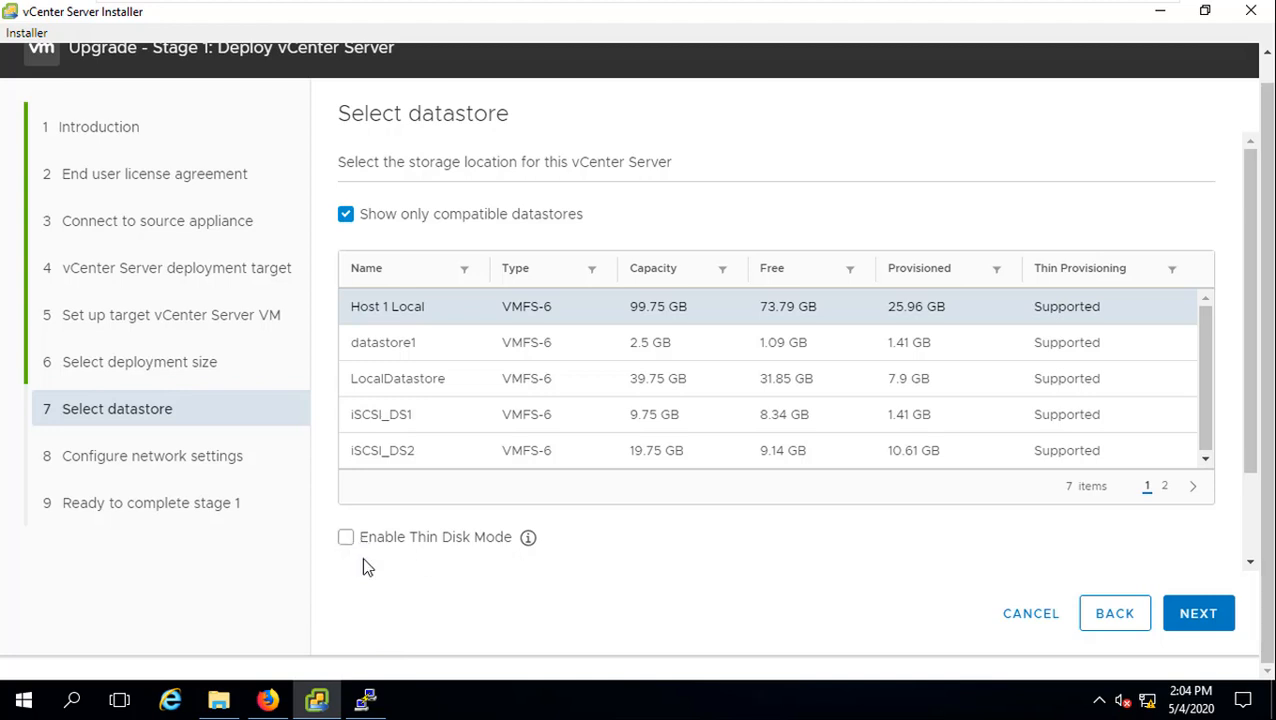
pyautogui.click(345, 540)
pyautogui.moveTo(528, 546)
pyautogui.scroll(-2, 530, 540)
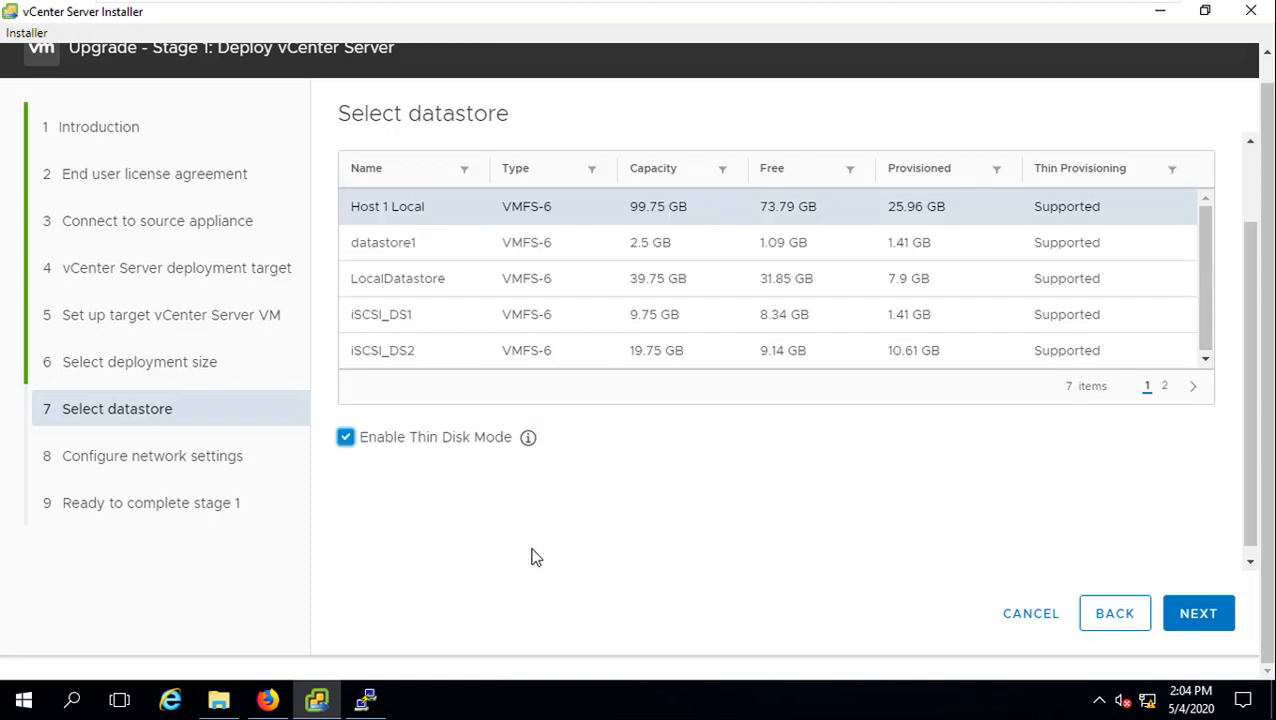
pyautogui.scroll(-1, 529, 442)
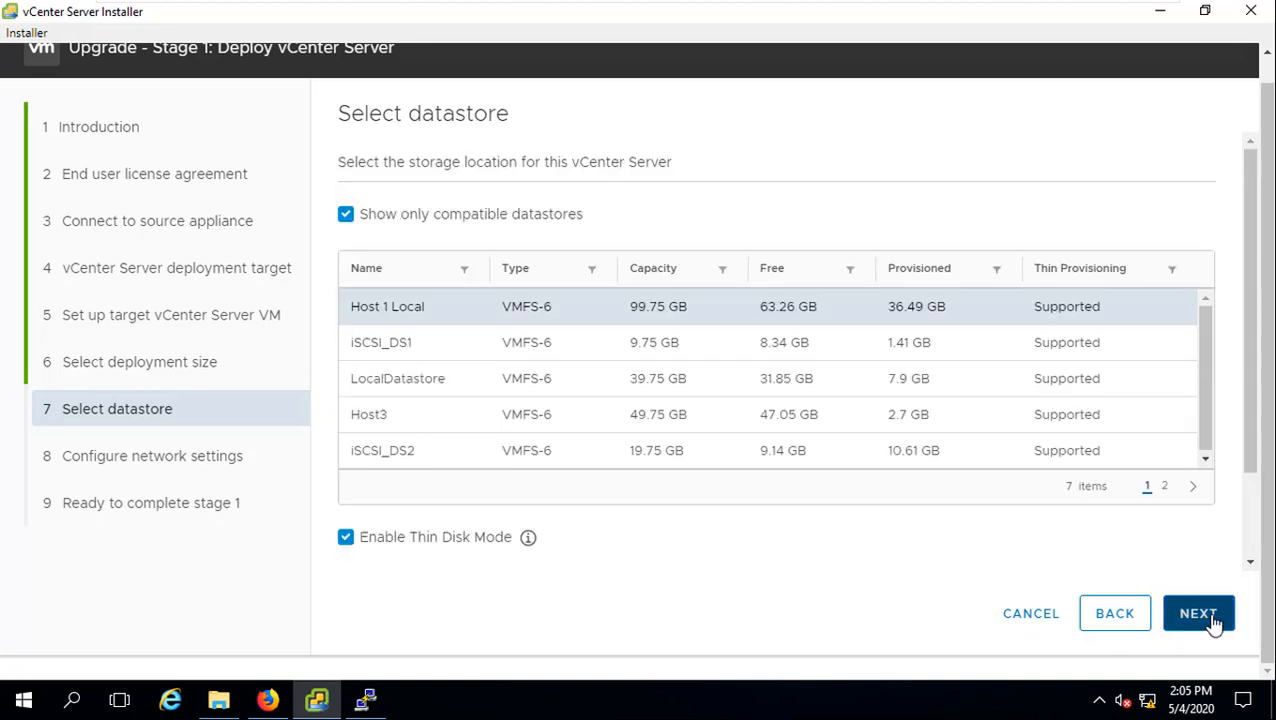
pyautogui.click(1211, 623)
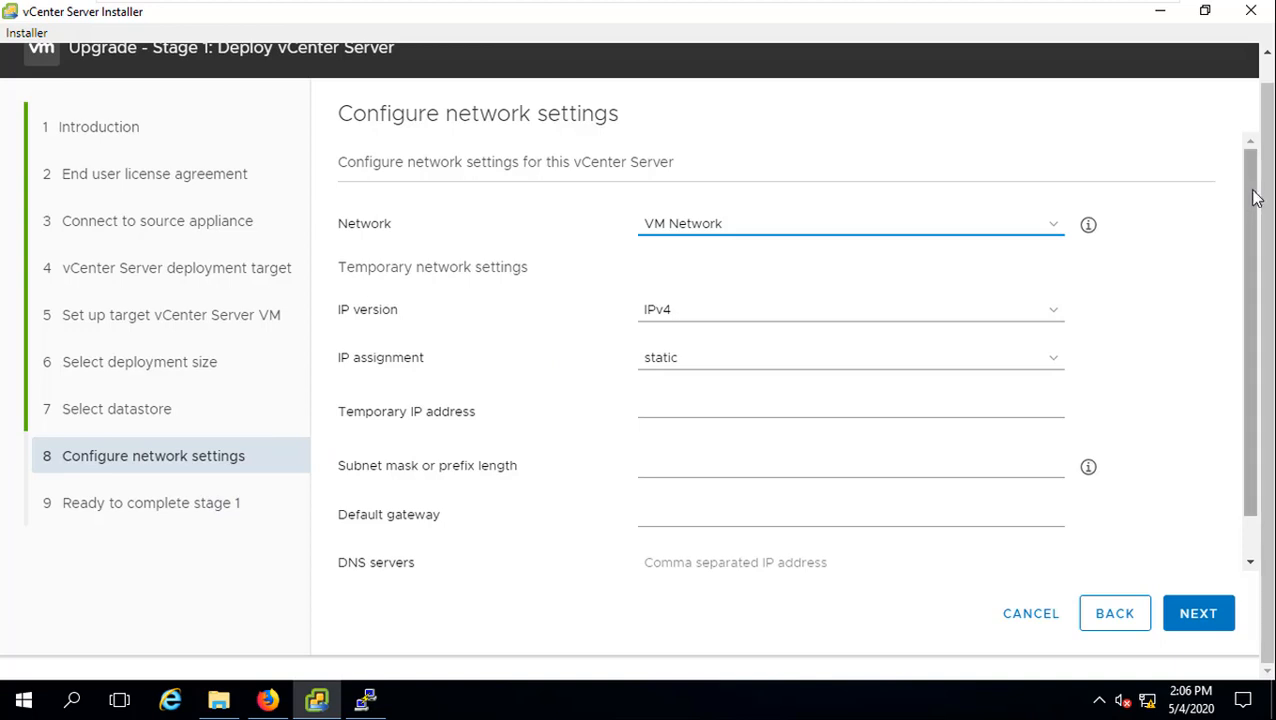
# Step: Enter temporary IP address 192.168.199.226 with subnet mask 255.255.255.0
pyautogui.moveTo(1266, 197); pyautogui.dragTo(1248, 219)
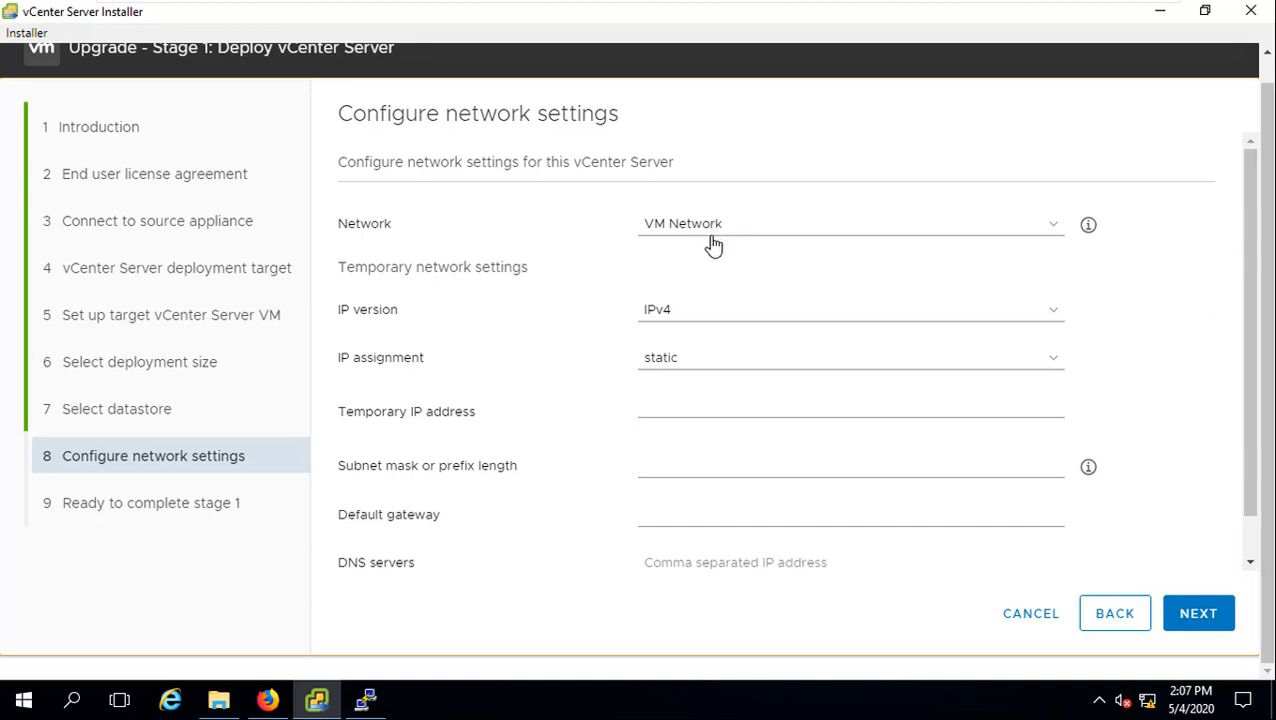
pyautogui.click(658, 406)
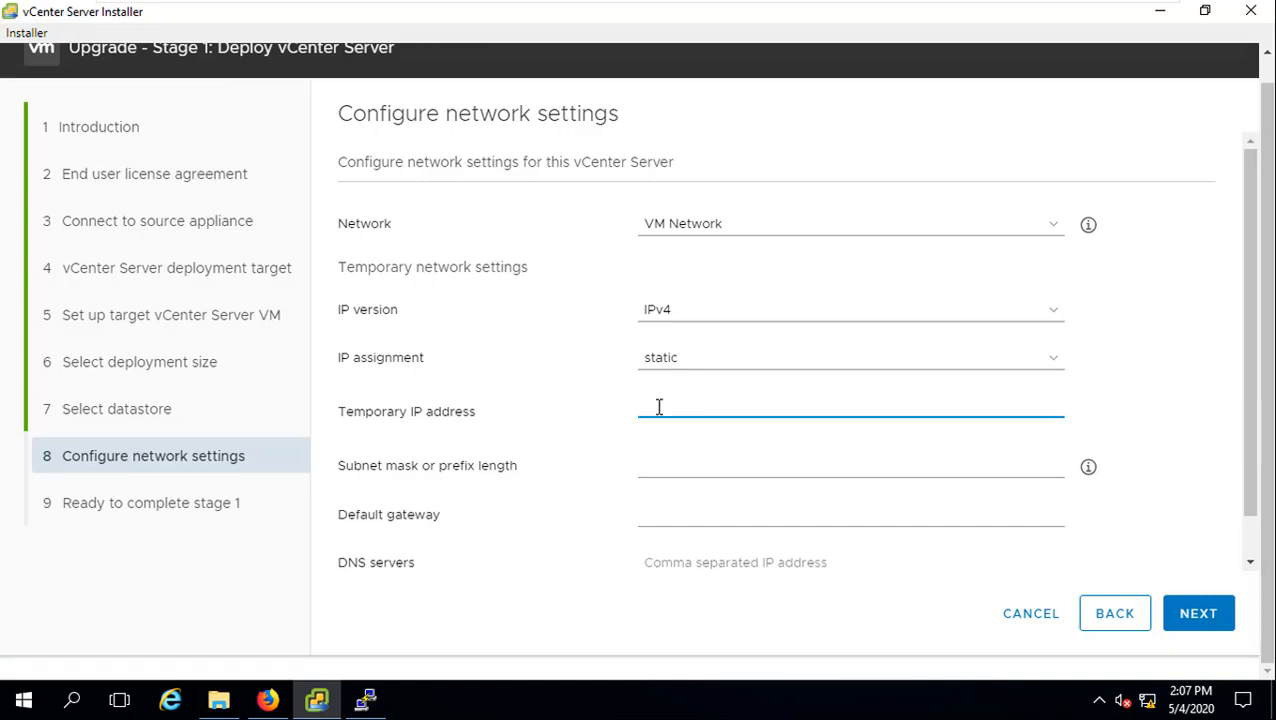
pyautogui.write('192.168.199.226')
pyautogui.click(705, 467)
pyautogui.write('255.255.255.0')
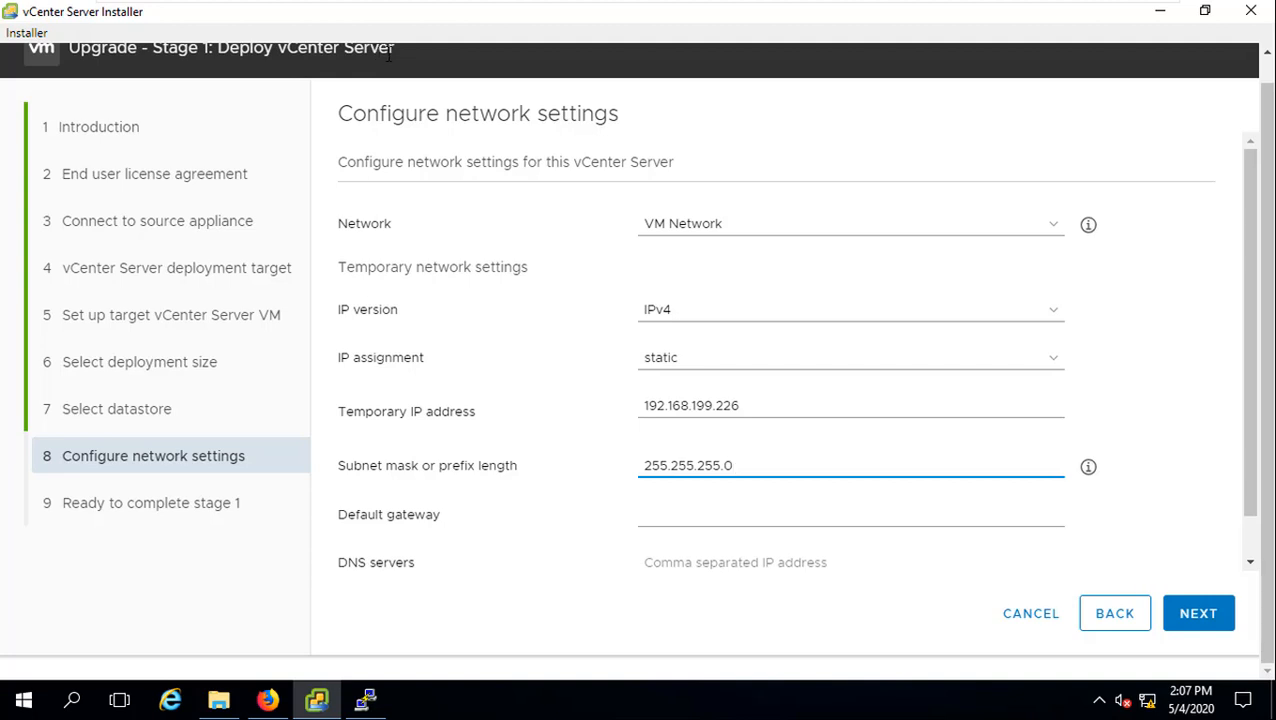
pyautogui.moveTo(735, 403); pyautogui.dragTo(640, 403)
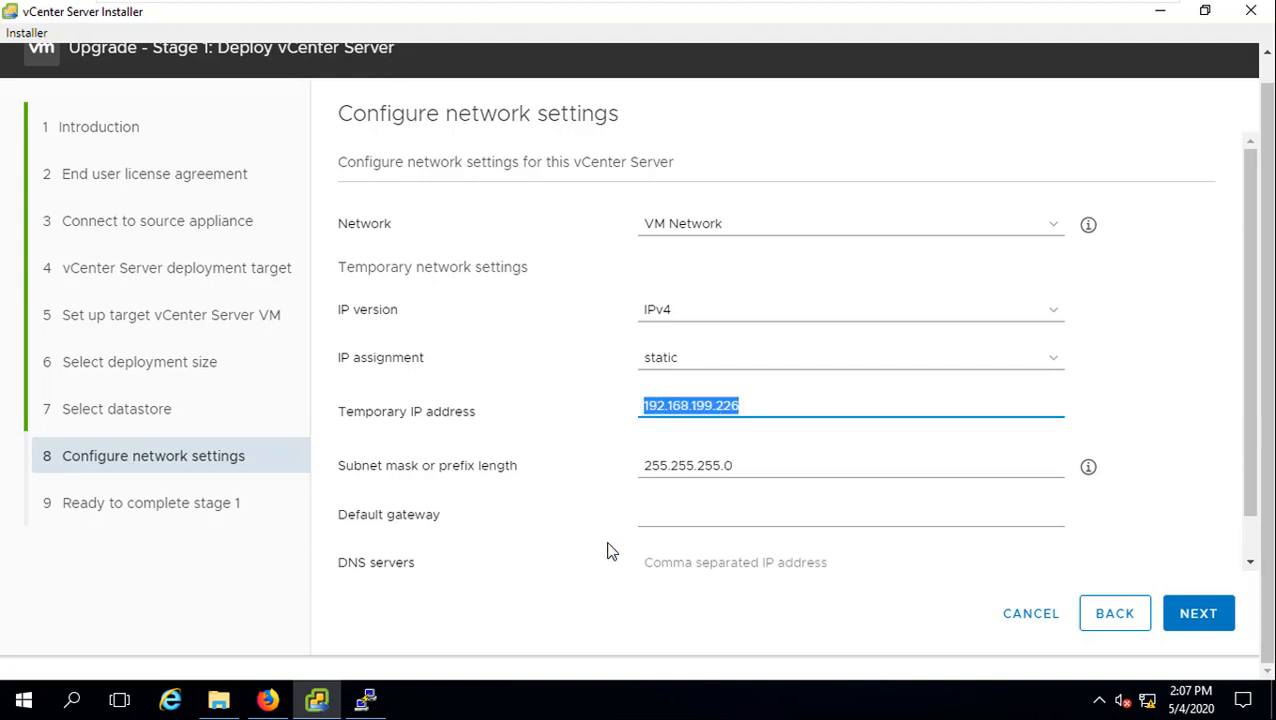
# Step: Type 192.168.199.4 into the default gateway field
pyautogui.click(677, 517)
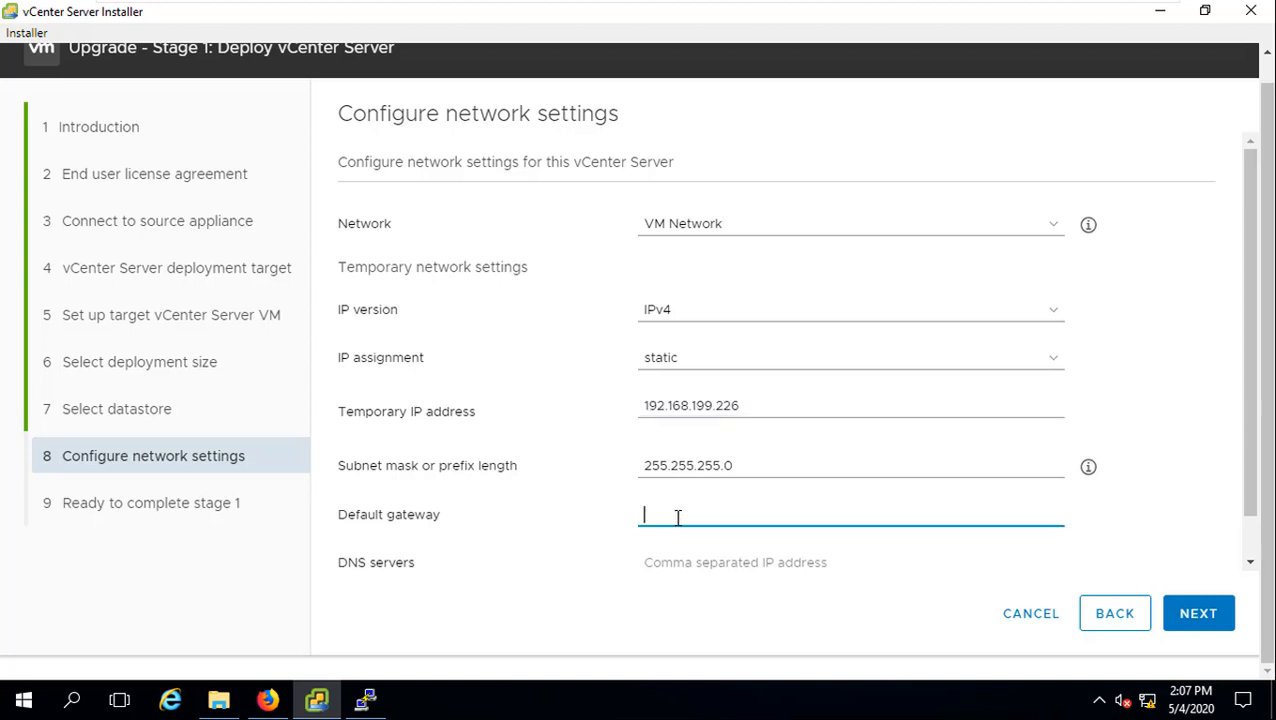
pyautogui.write('192.168.1')
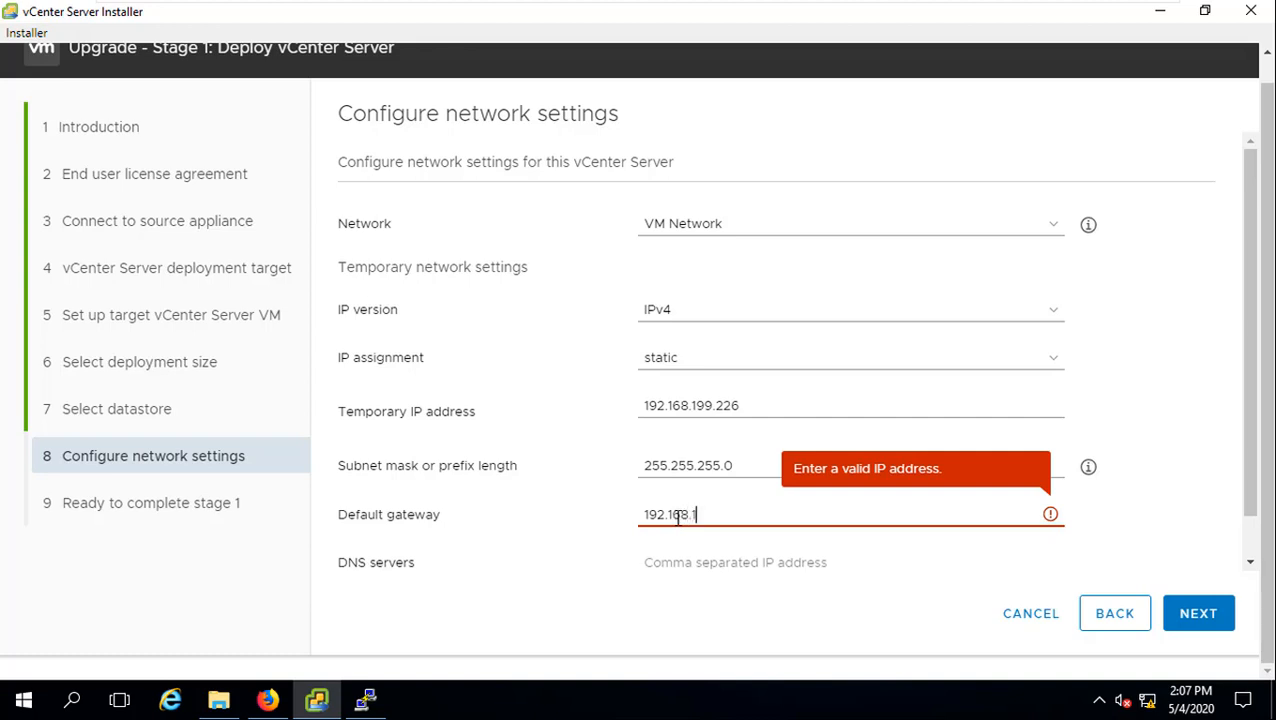
pyautogui.write('99.4')
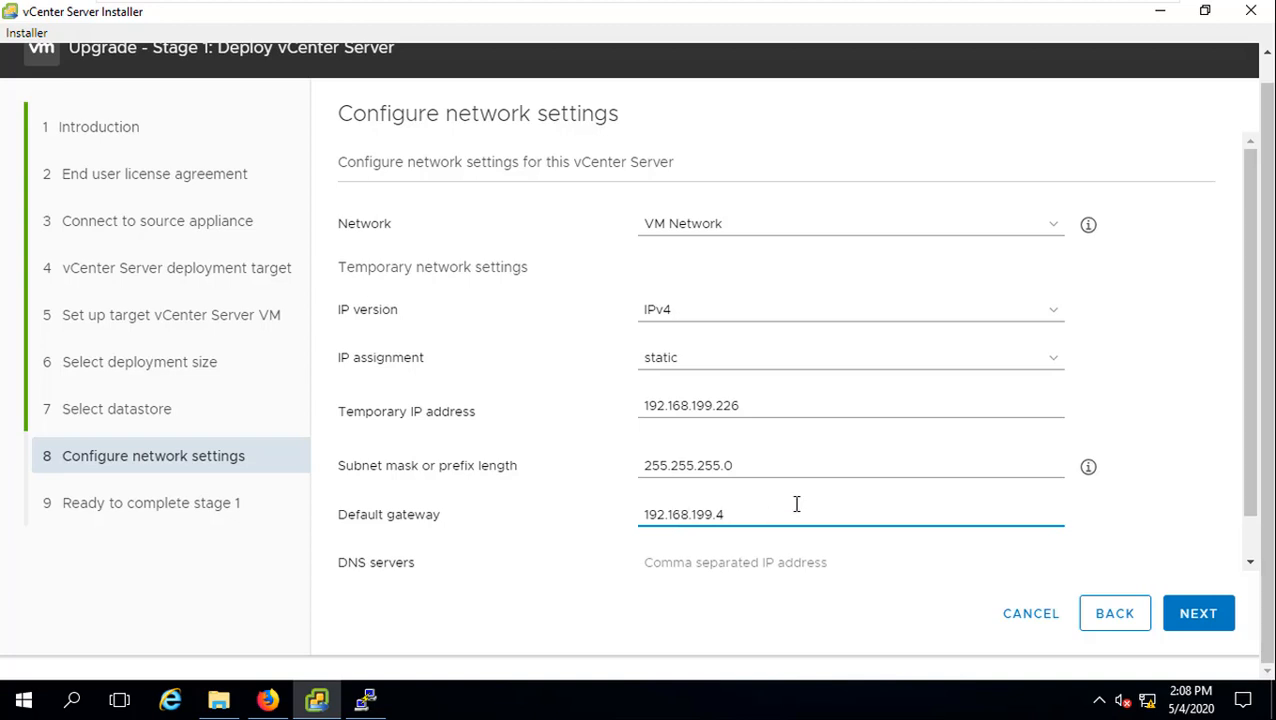
pyautogui.moveTo(1256, 342); pyautogui.dragTo(1260, 380)
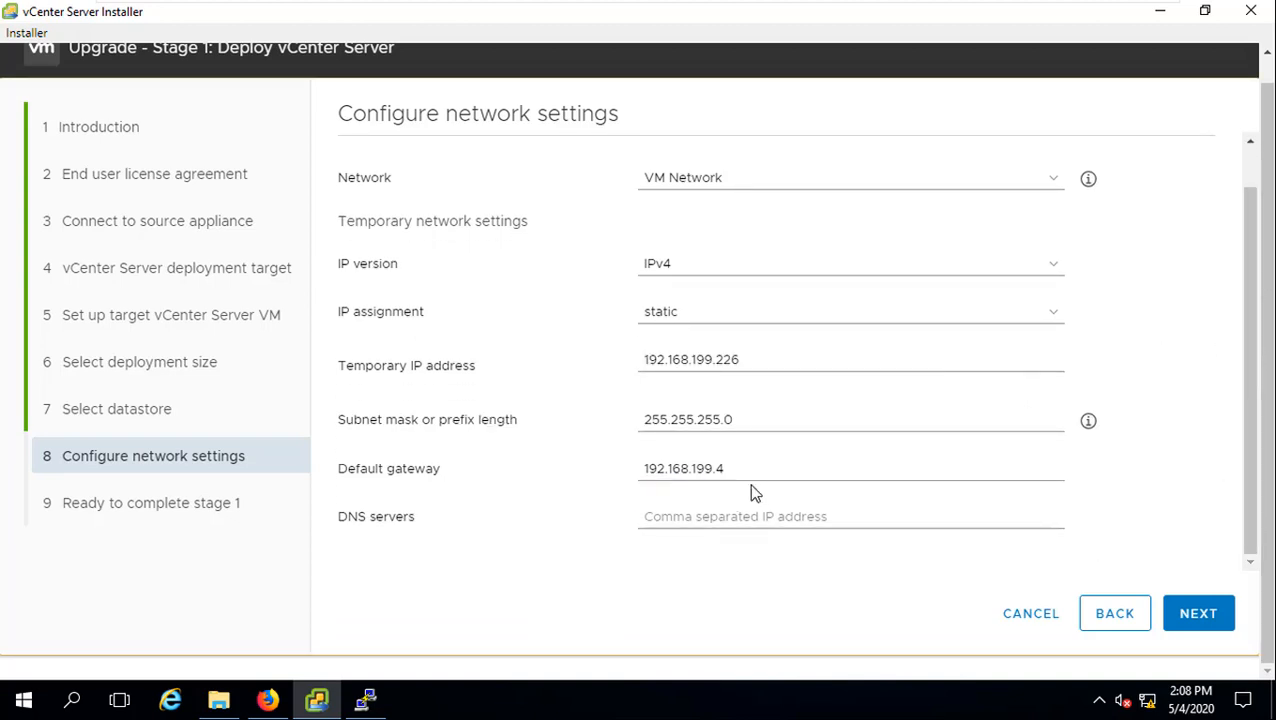
# Step: Move 192.168.199.4 into DNS servers and set the default gateway to 192.168.199.2
pyautogui.moveTo(730, 466); pyautogui.dragTo(580, 494)
pyautogui.hotkey('ctrl', 'x')
pyautogui.click(695, 516)
pyautogui.hotkey('ctrl', 'v')
pyautogui.click(695, 462)
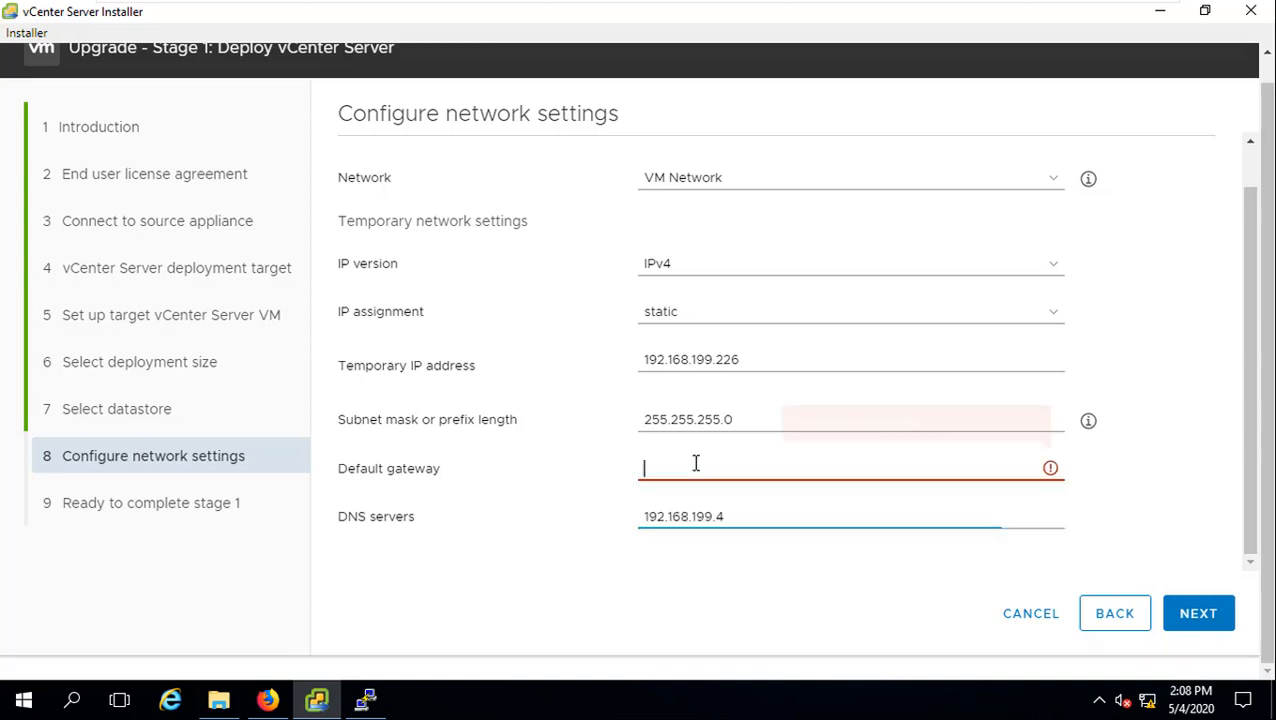
pyautogui.write('192')
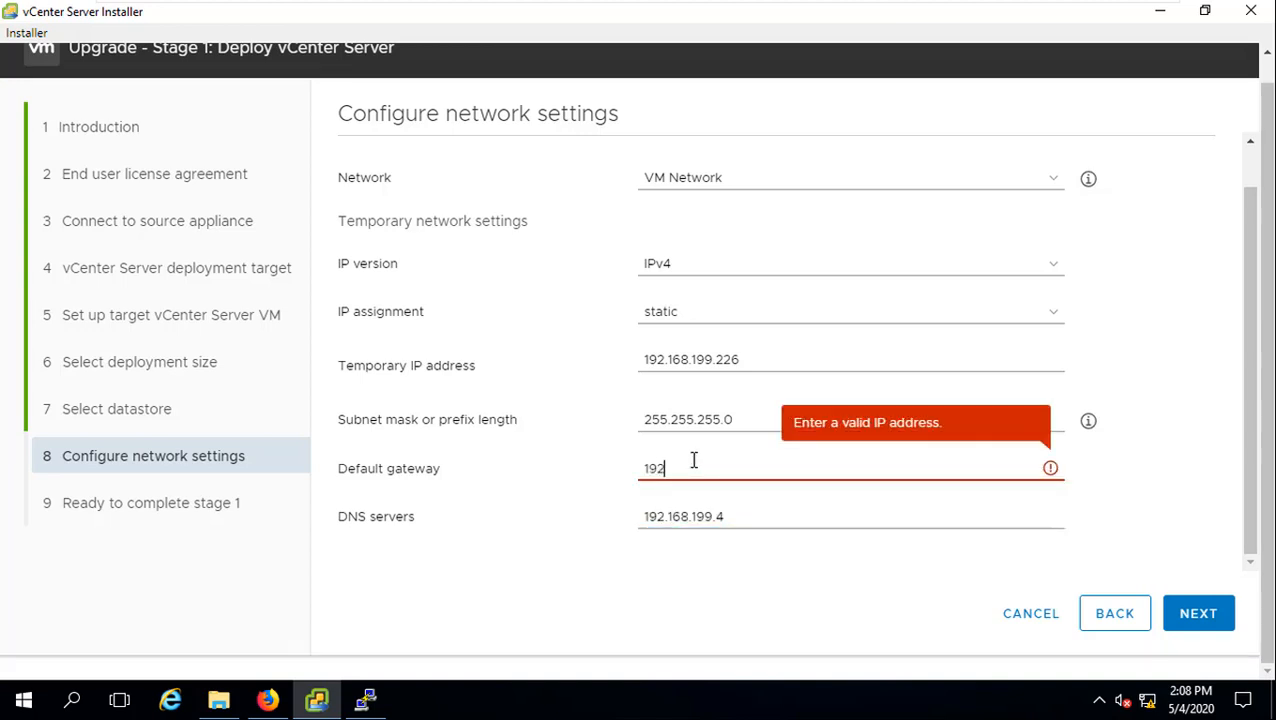
pyautogui.write('.168.199.2')
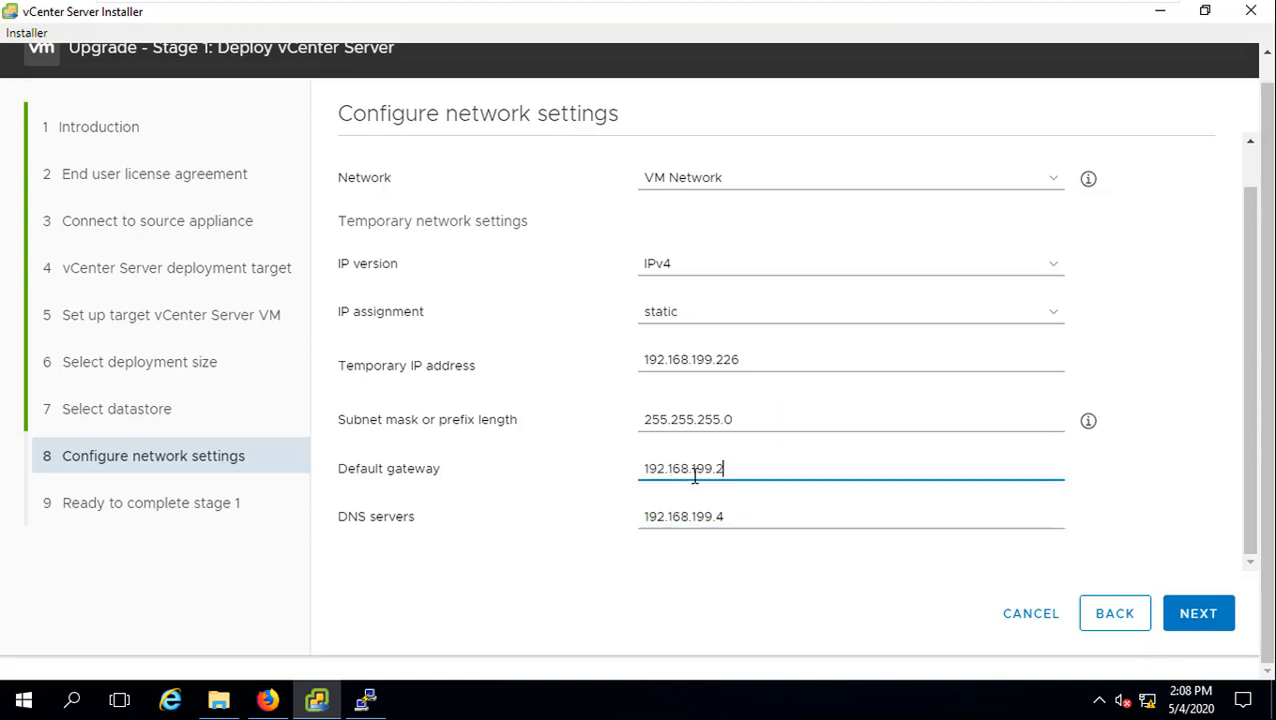
pyautogui.moveTo(749, 470); pyautogui.dragTo(615, 480)
pyautogui.moveTo(744, 519); pyautogui.dragTo(620, 520)
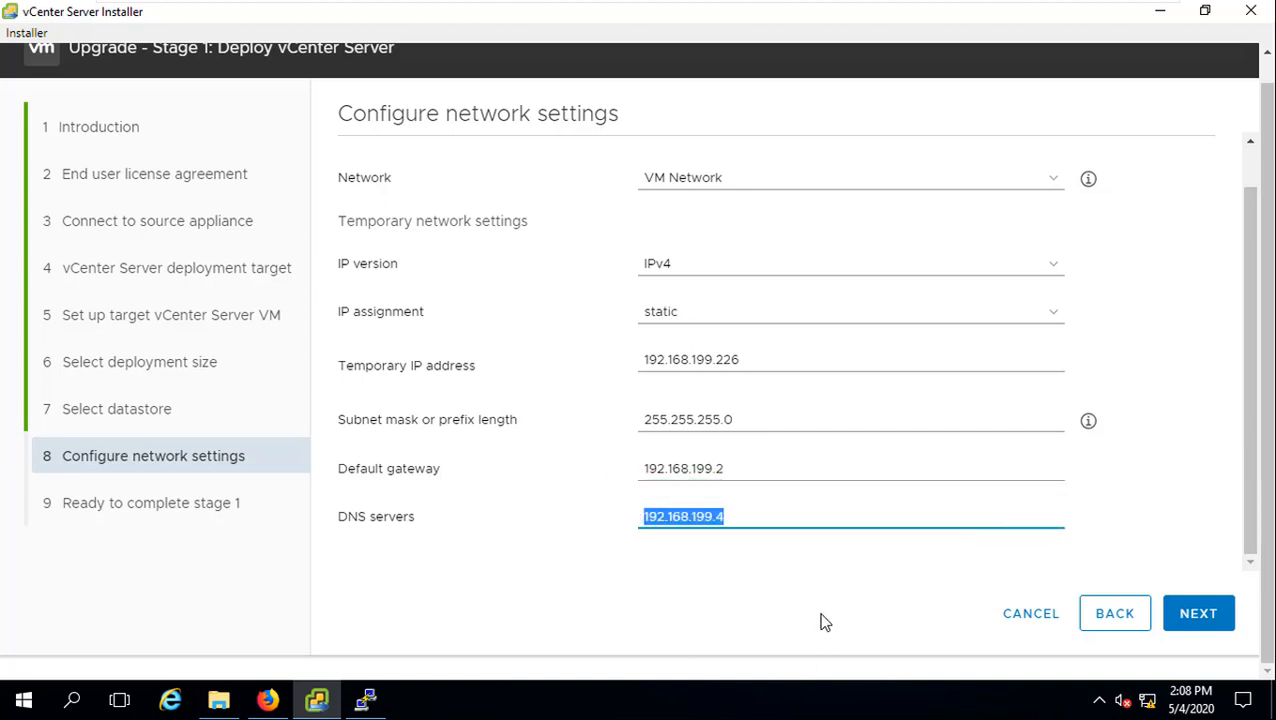
pyautogui.click(764, 612)
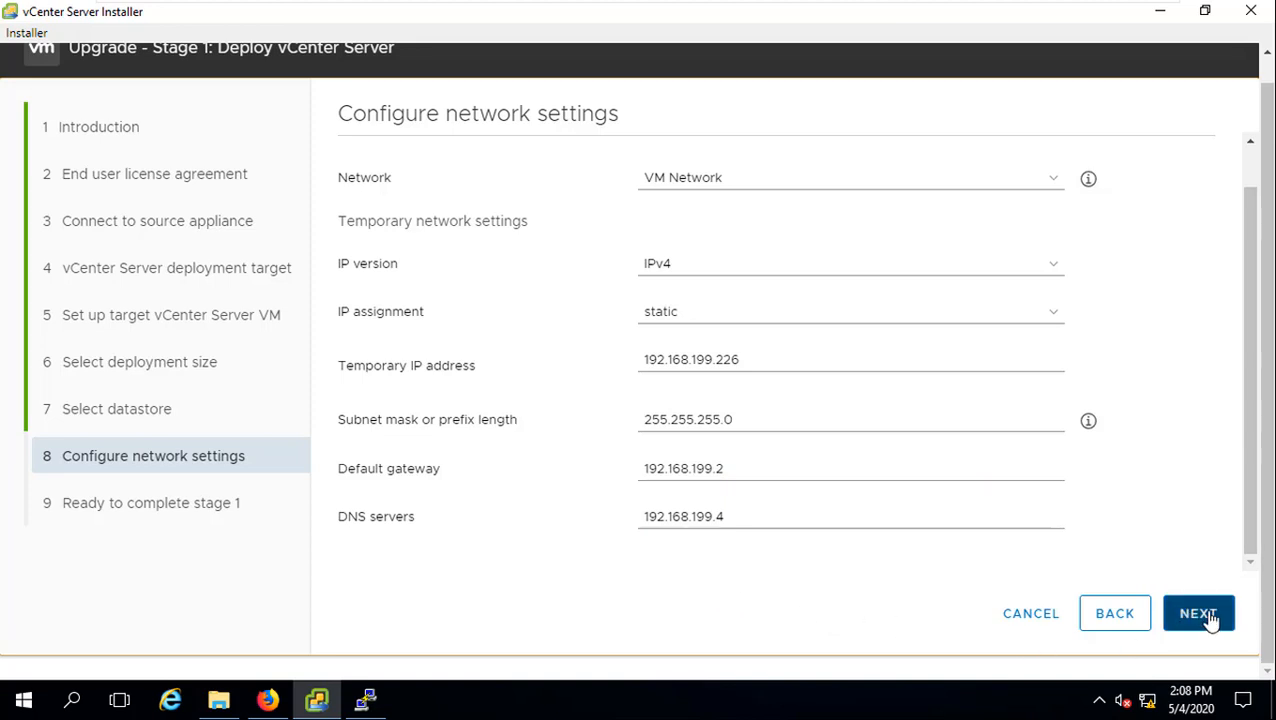
pyautogui.moveTo(729, 516); pyautogui.dragTo(624, 532)
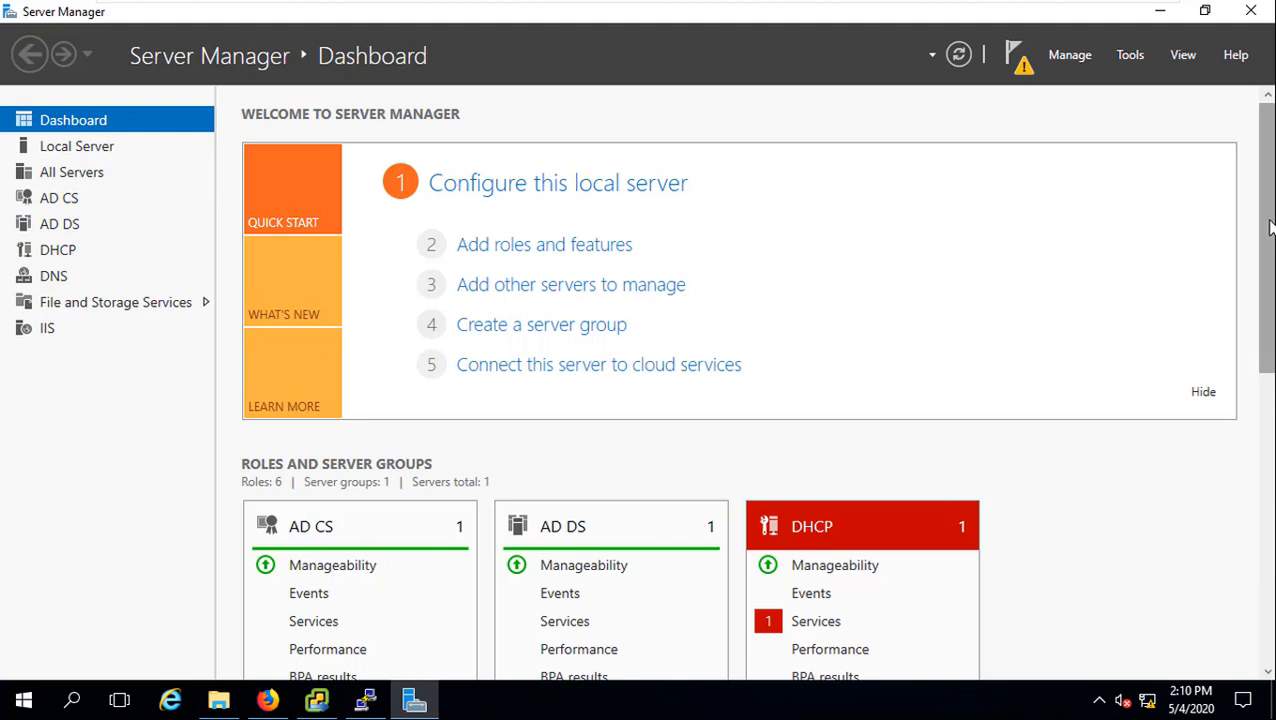
# Step: From the DNS role page, open DNS Manager for the DC server (192.168.199.4)
pyautogui.moveTo(1267, 229); pyautogui.dragTo(1269, 476)
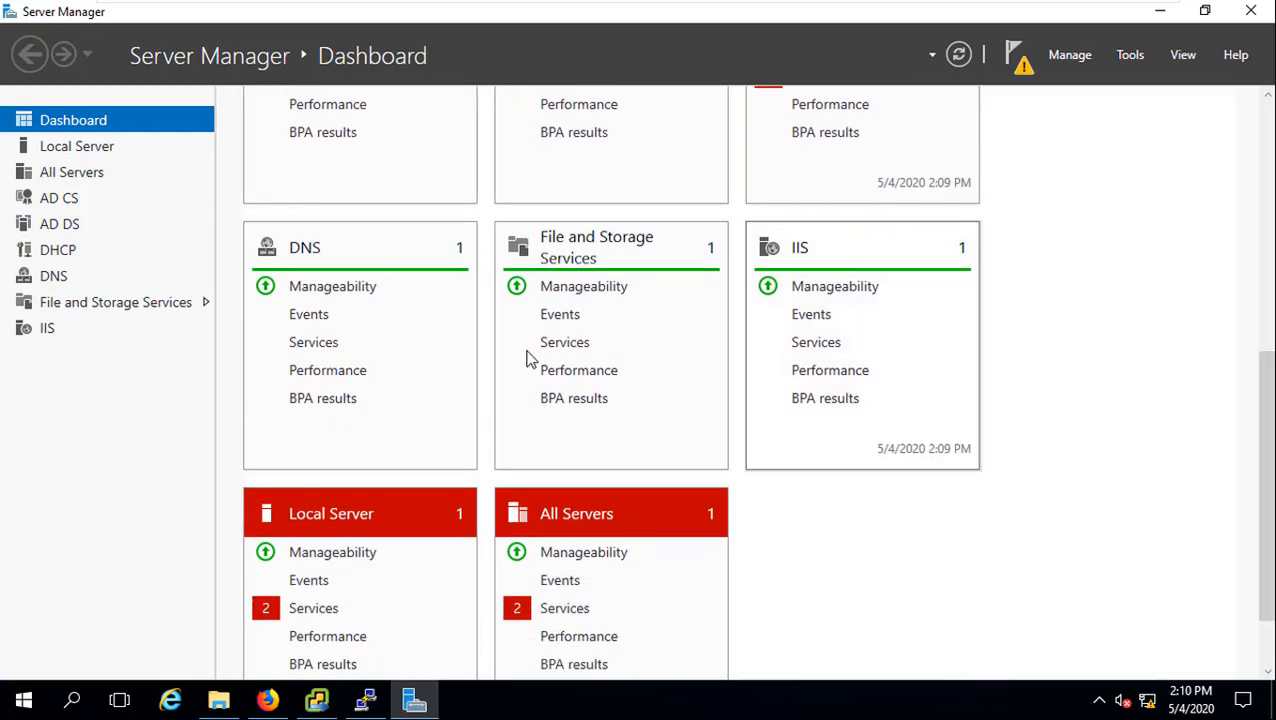
pyautogui.click(303, 248)
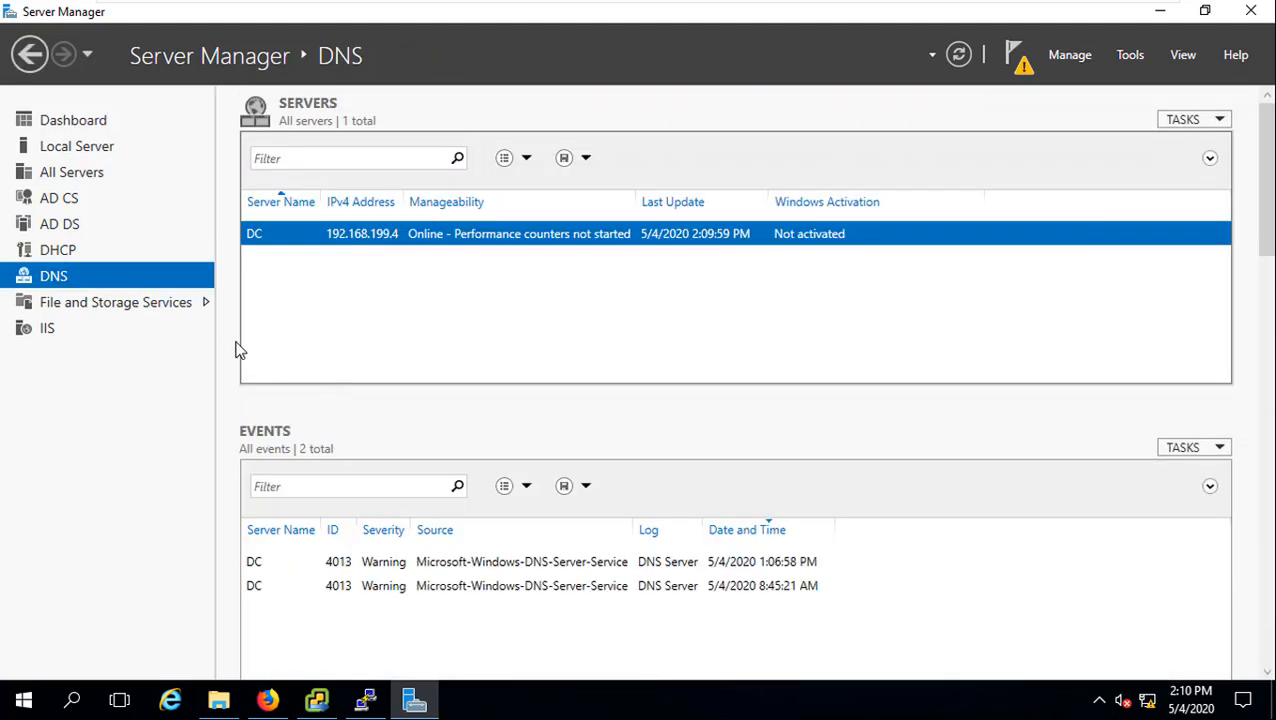
pyautogui.rightClick(337, 241)
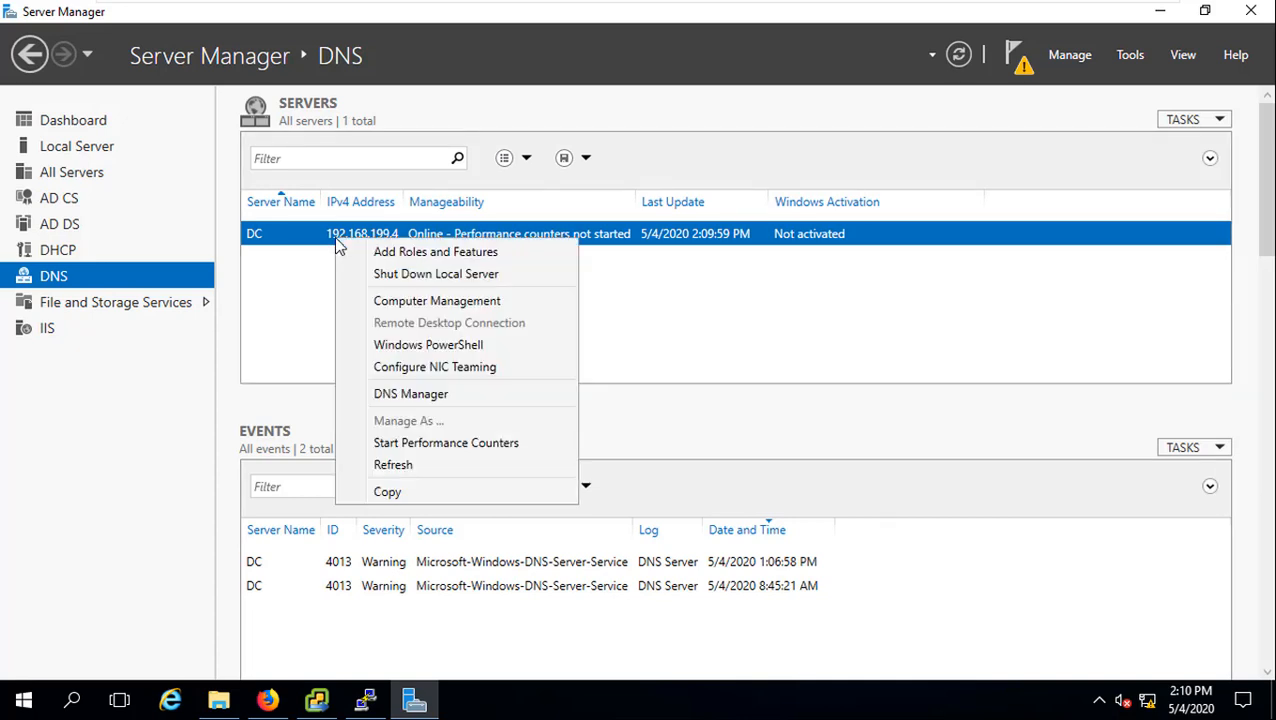
pyautogui.click(457, 392)
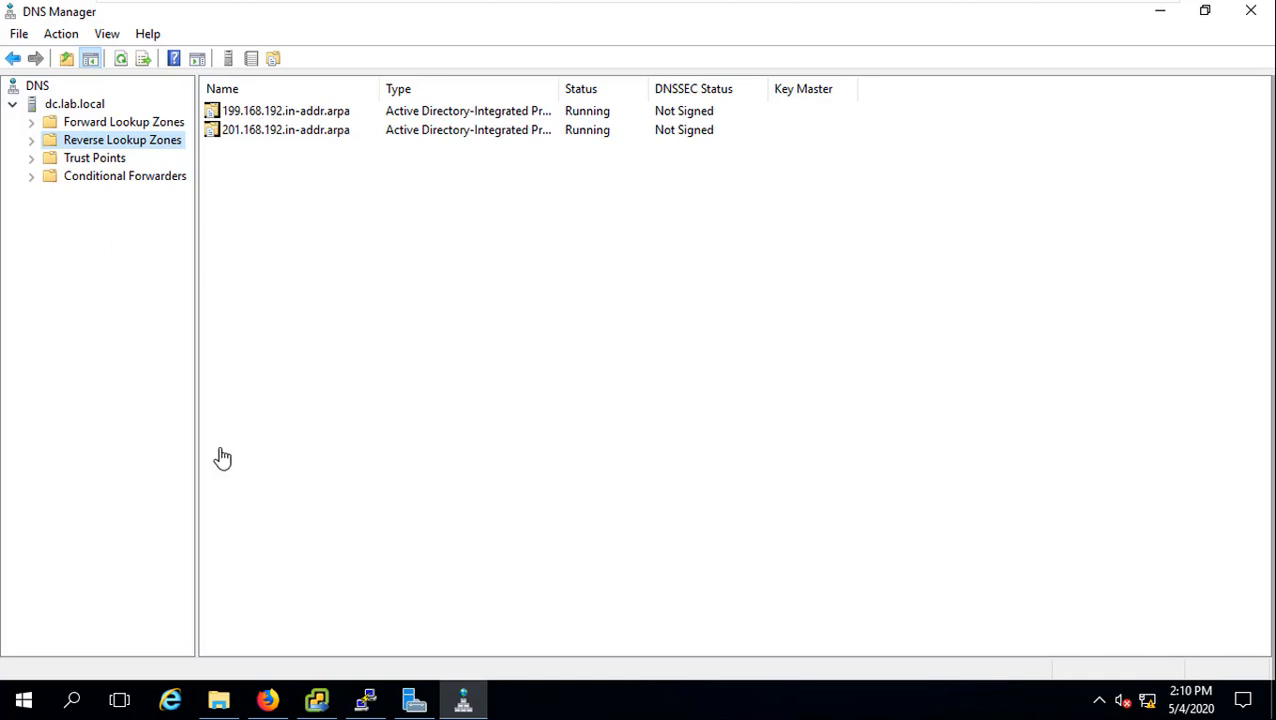
# Step: In lab.local, add host demovcsa7 at 192.168.199.226 with a PTR record, then locate it
pyautogui.click(31, 122)
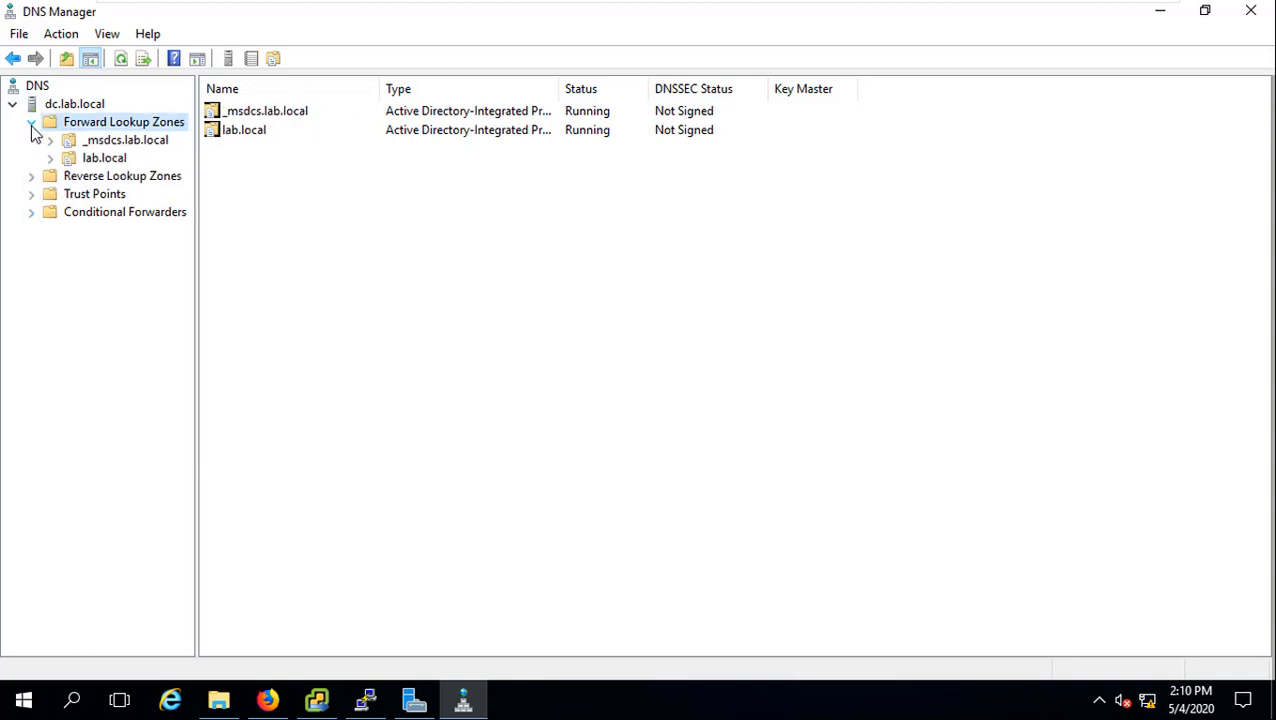
pyautogui.click(102, 158)
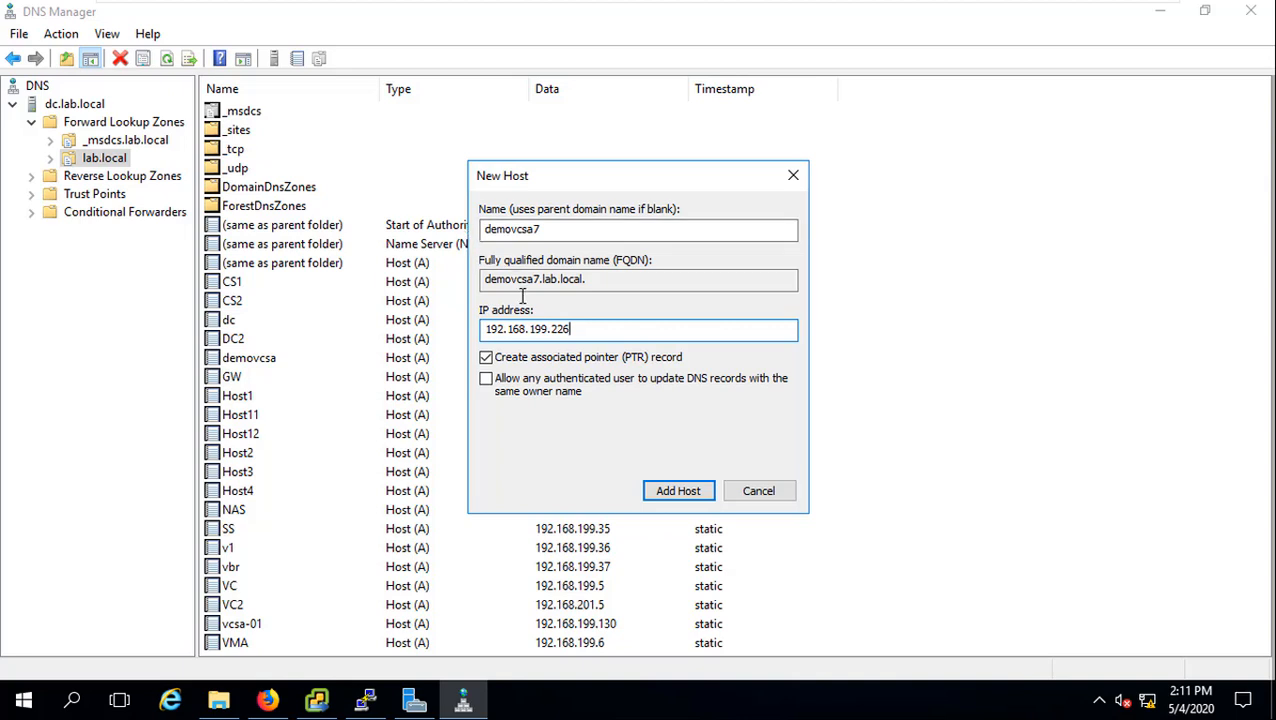
pyautogui.moveTo(597, 328); pyautogui.dragTo(497, 330)
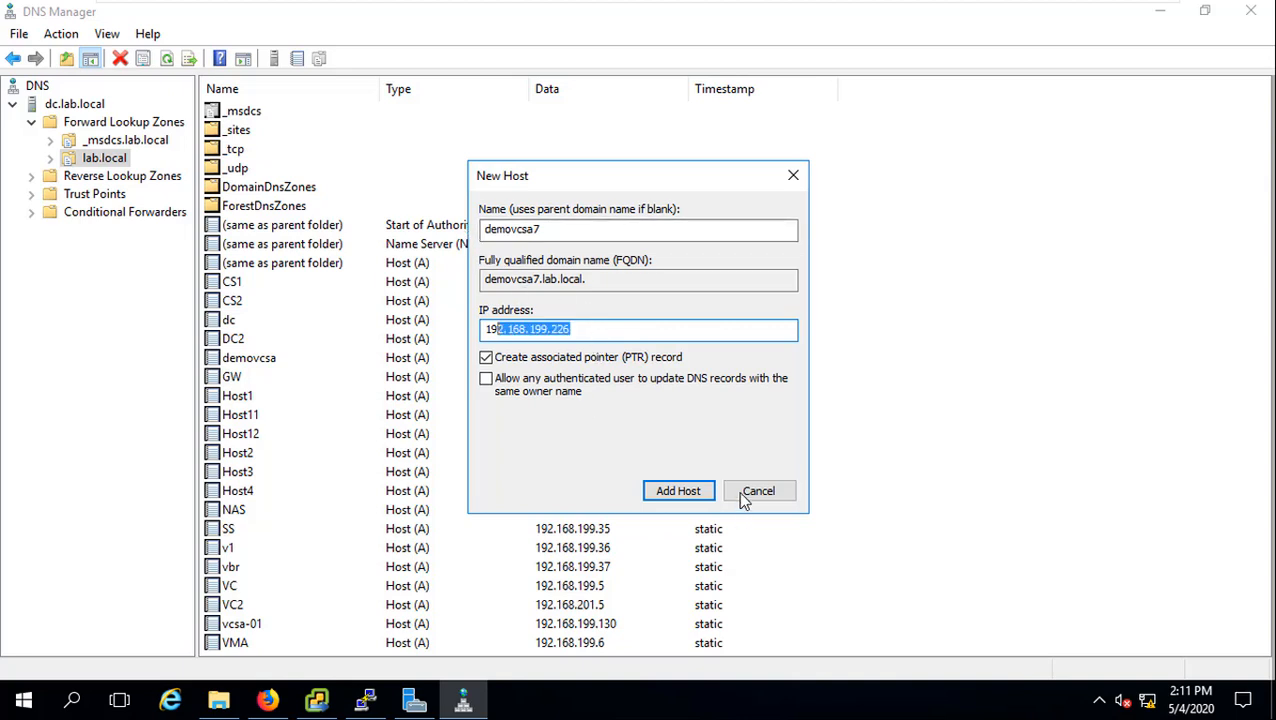
pyautogui.click(697, 500)
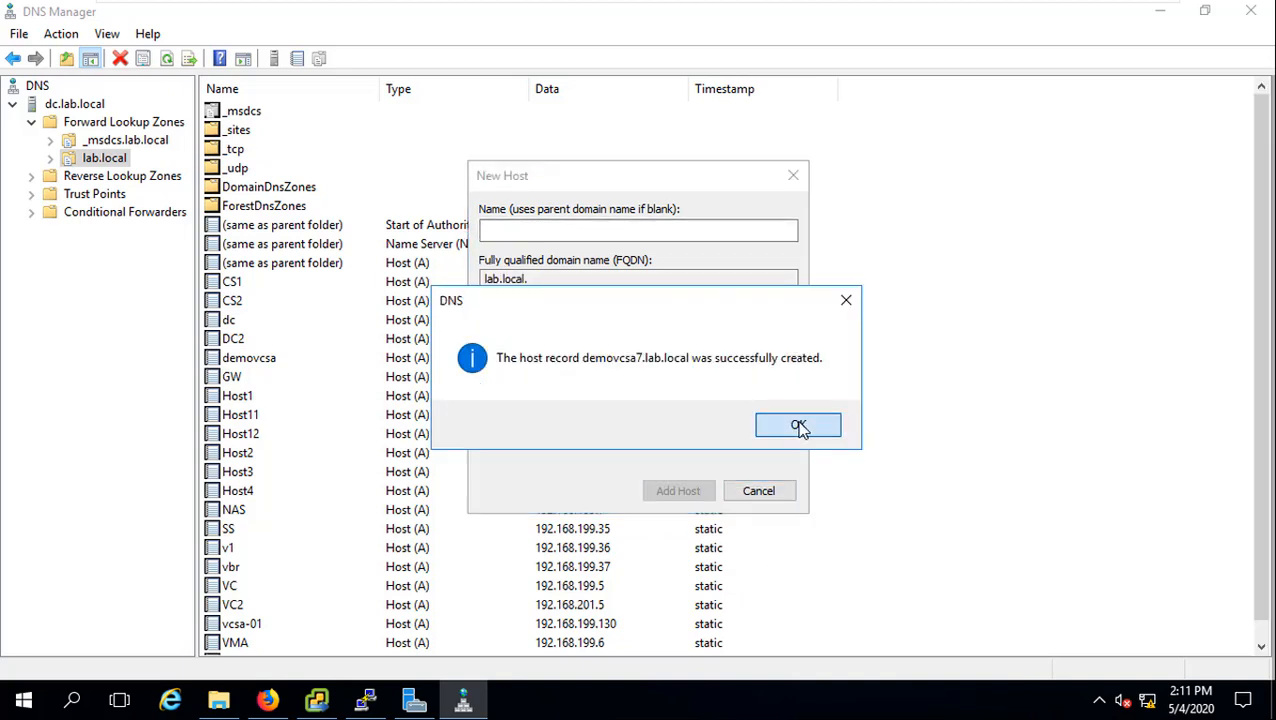
pyautogui.click(800, 426)
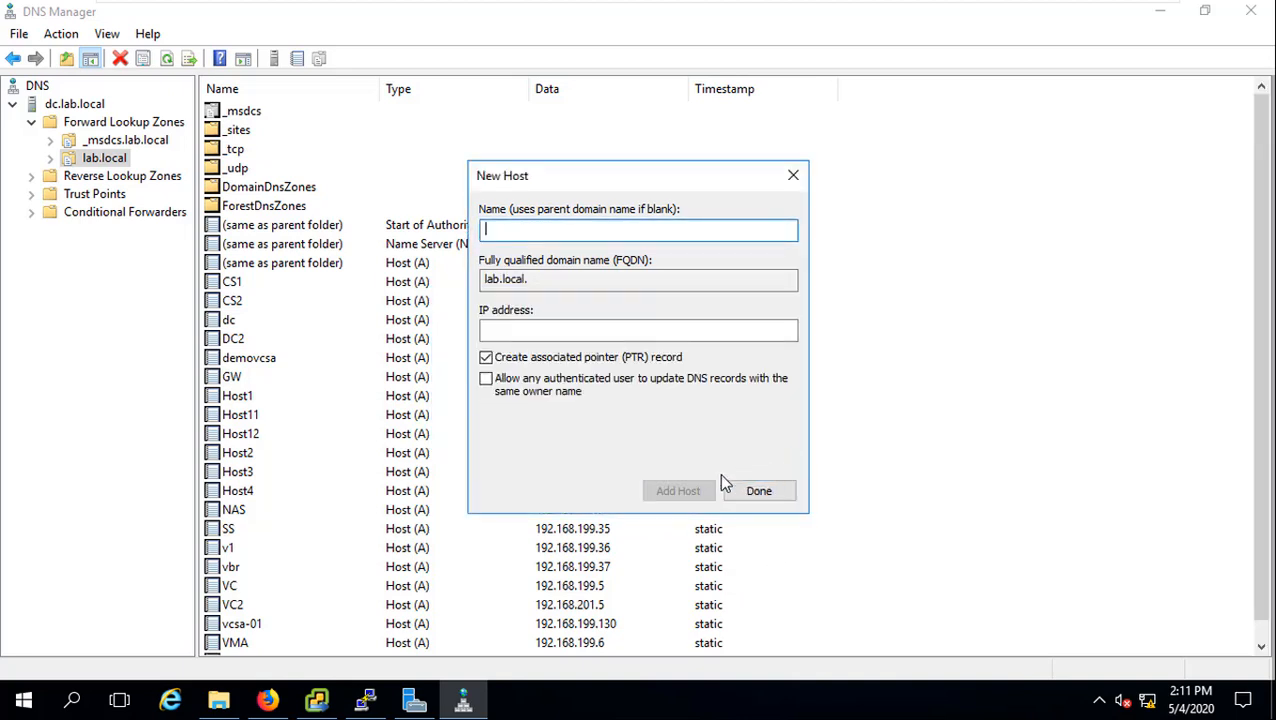
pyautogui.click(793, 175)
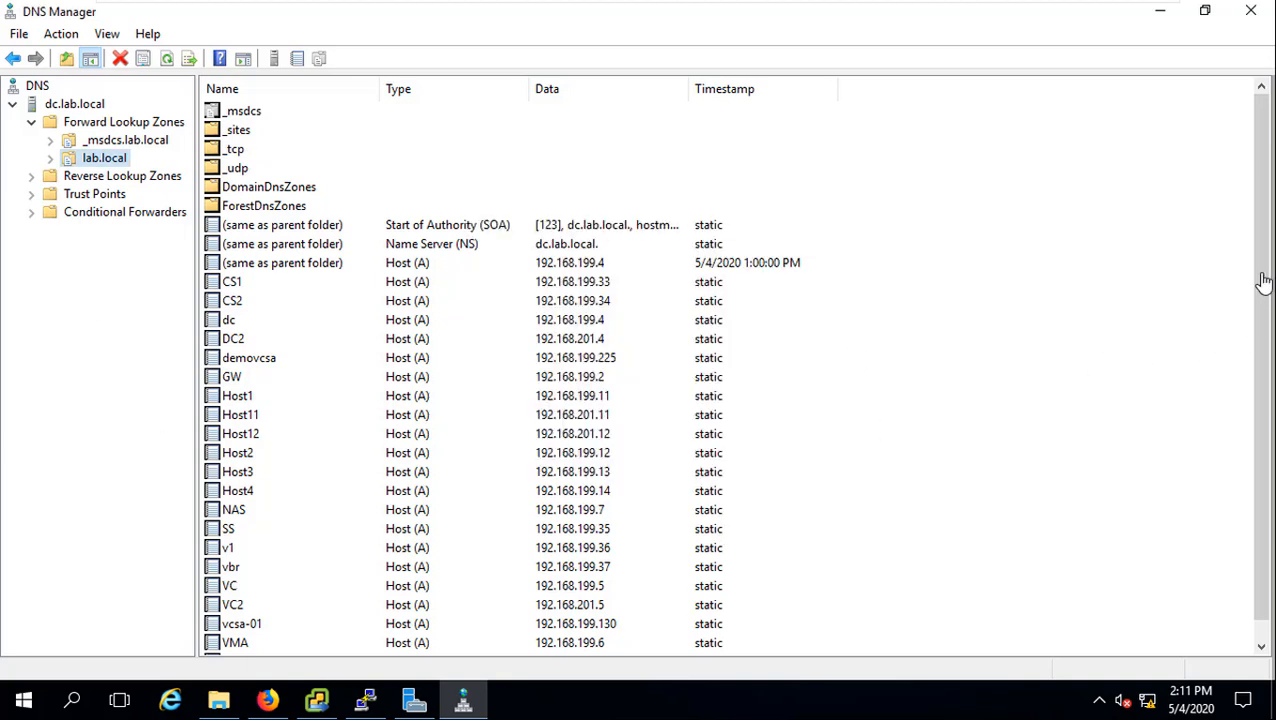
pyautogui.click(1262, 645)
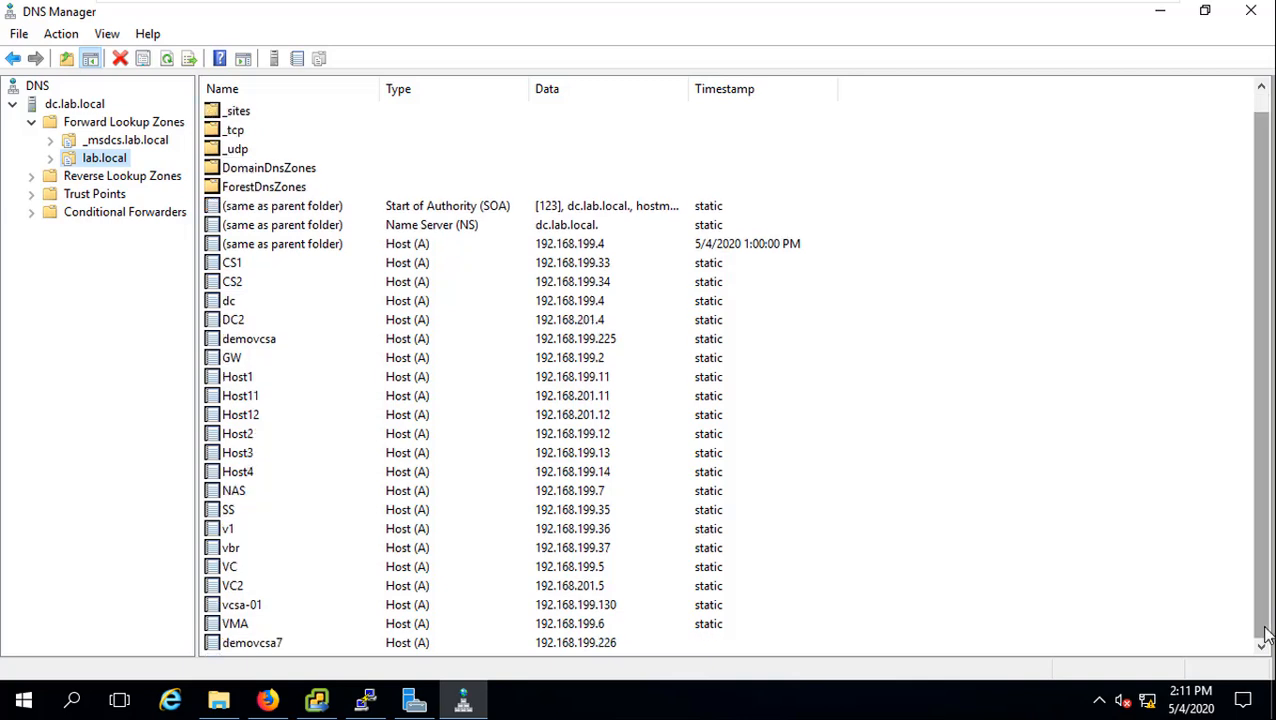
pyautogui.click(619, 645)
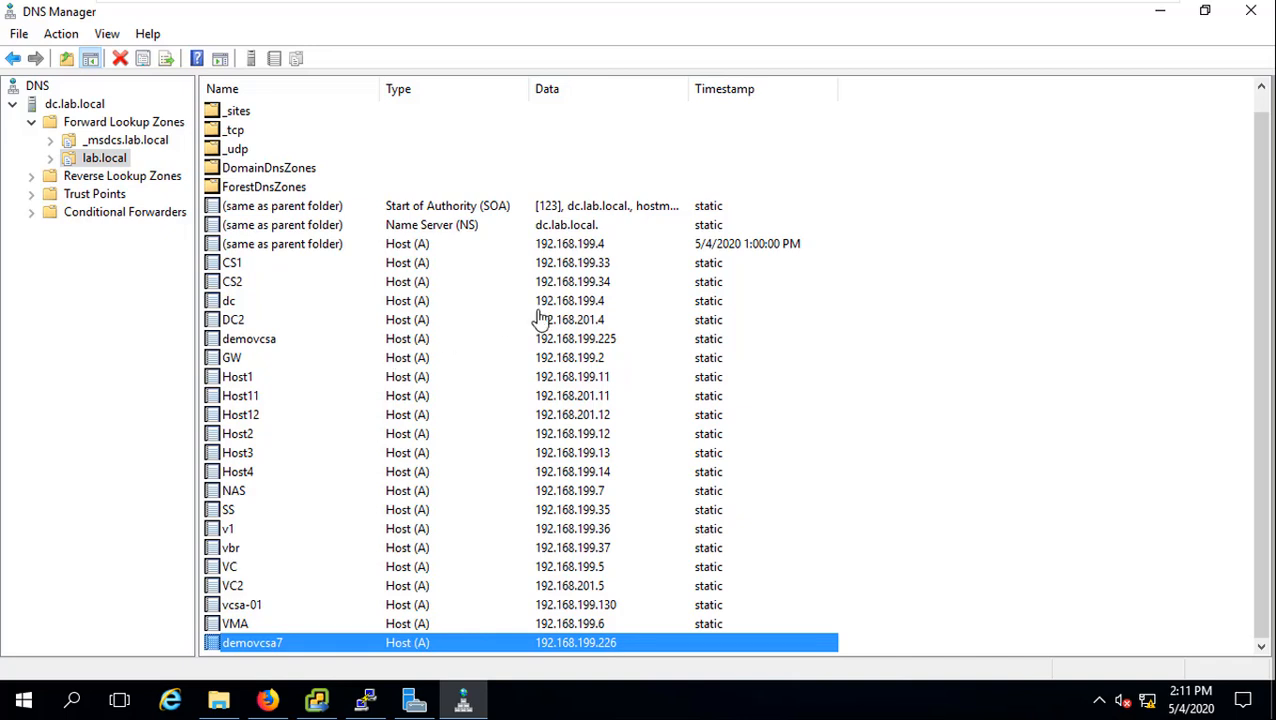
# Step: Review the Ready to complete stage 1 summary and finish to start the appliance deployment
pyautogui.moveTo(319, 704)
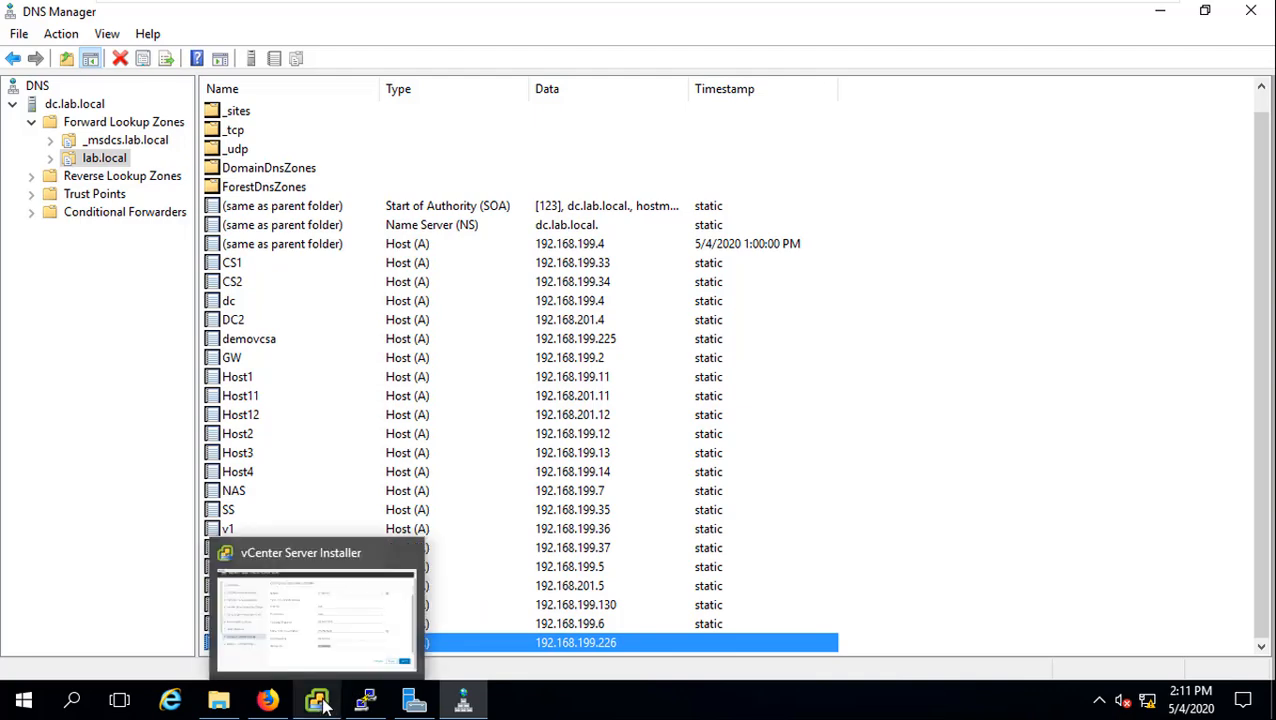
pyautogui.click(380, 640)
pyautogui.click(1226, 620)
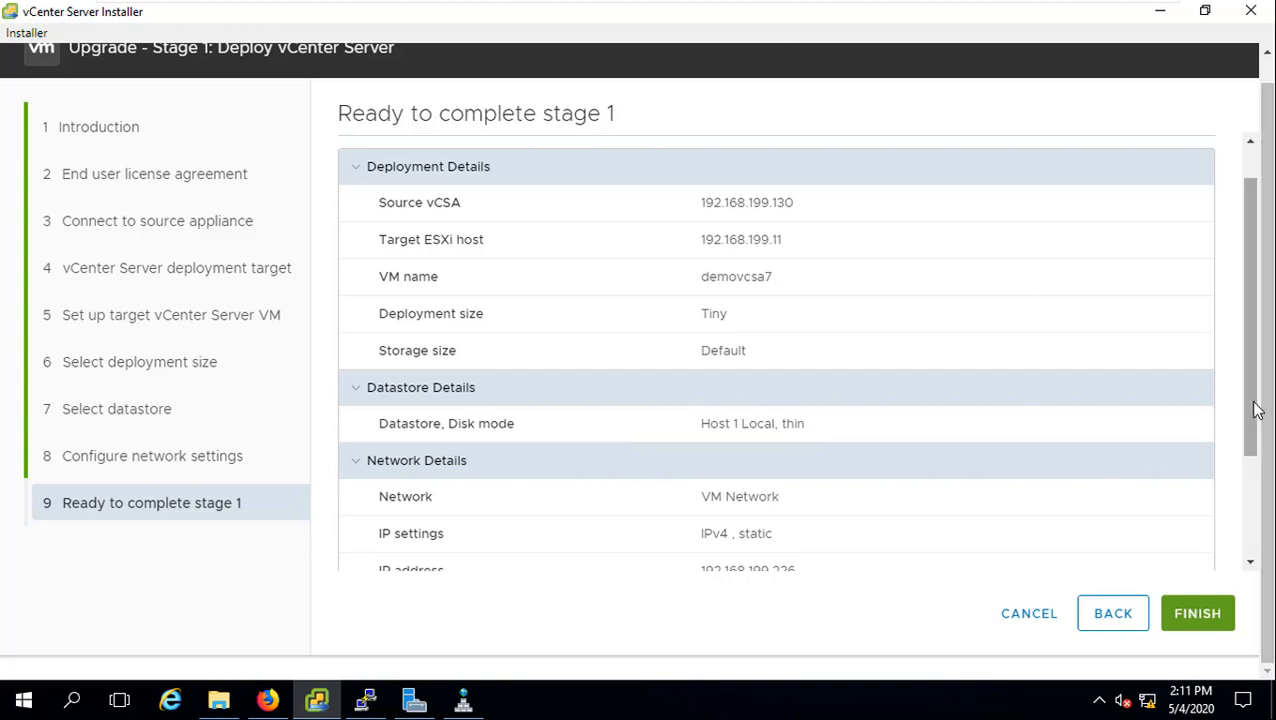
pyautogui.moveTo(1254, 403); pyautogui.dragTo(1253, 541)
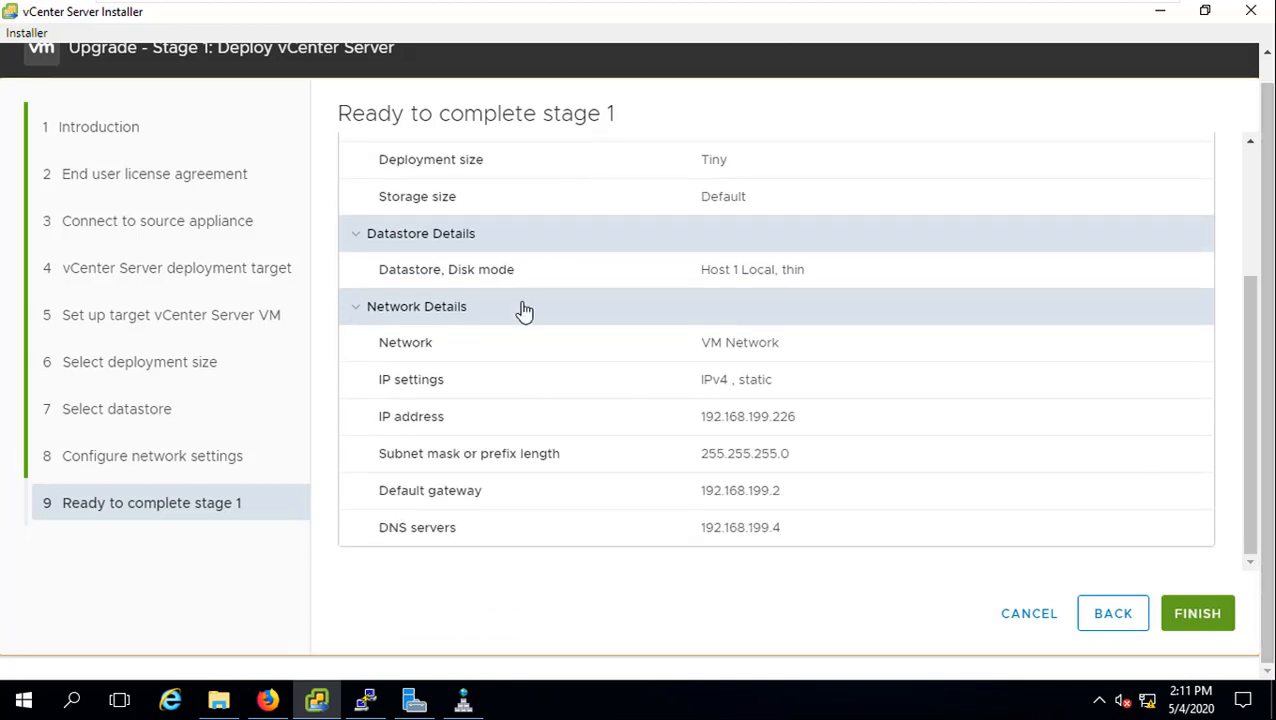
pyautogui.click(1184, 614)
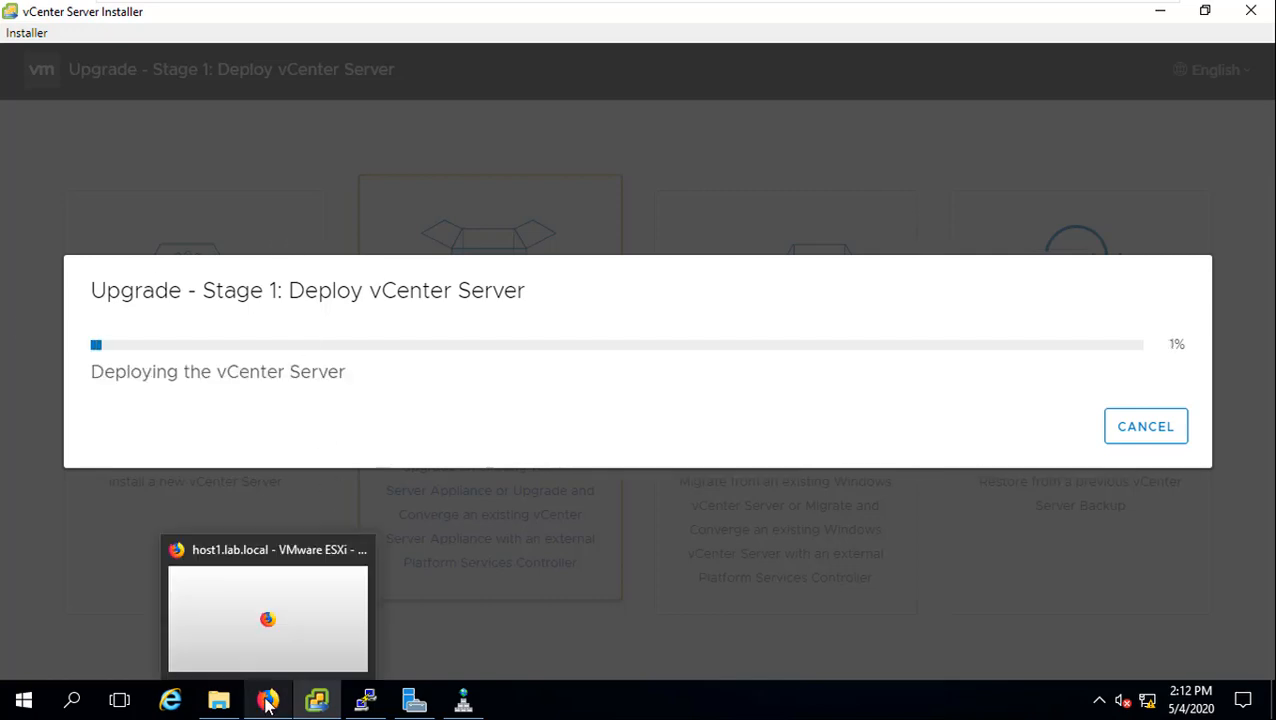
# Step: Check the ESXi host's VM list and recent tasks for the demovcsa7 import, then return
pyautogui.click(268, 704)
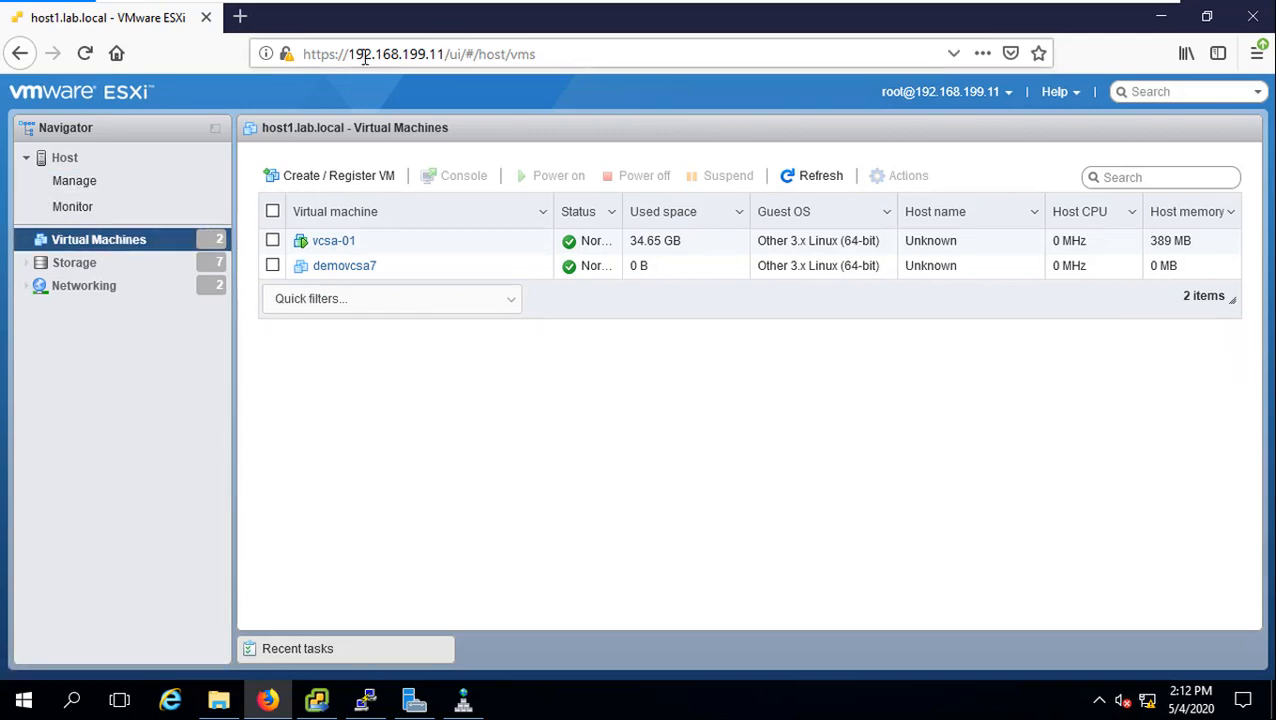
pyautogui.moveTo(351, 54); pyautogui.dragTo(441, 54)
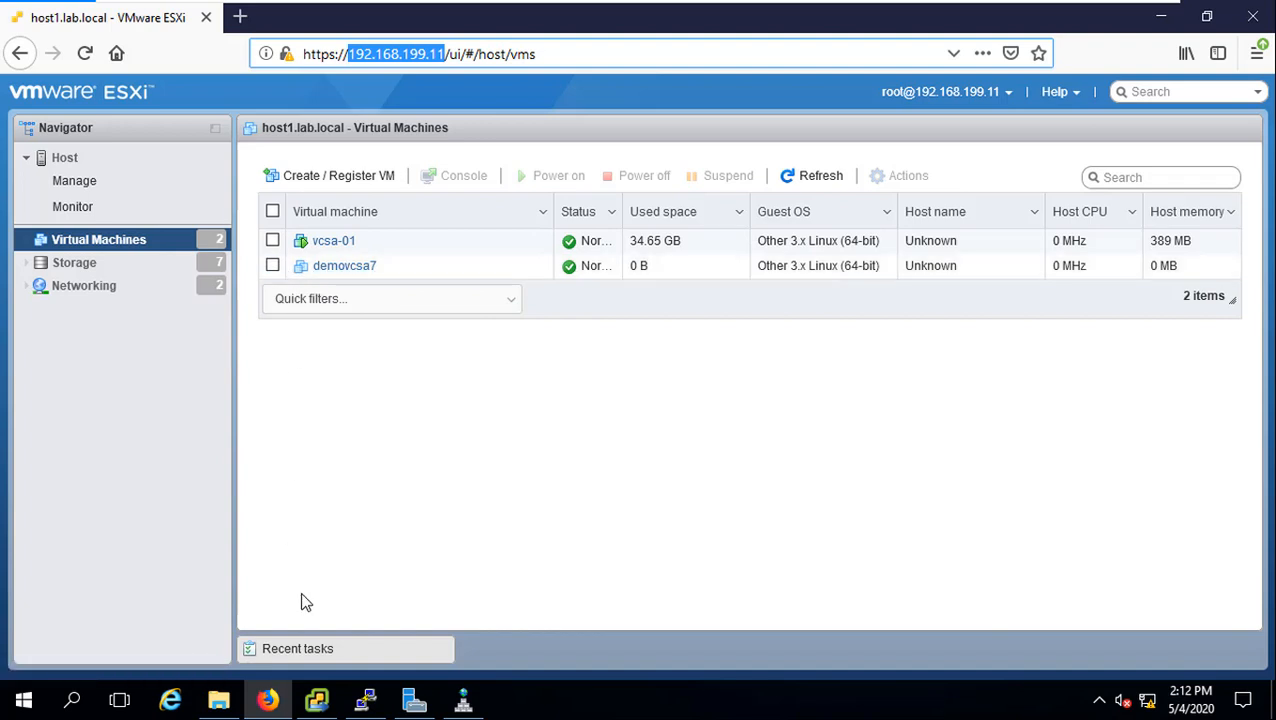
pyautogui.click(282, 658)
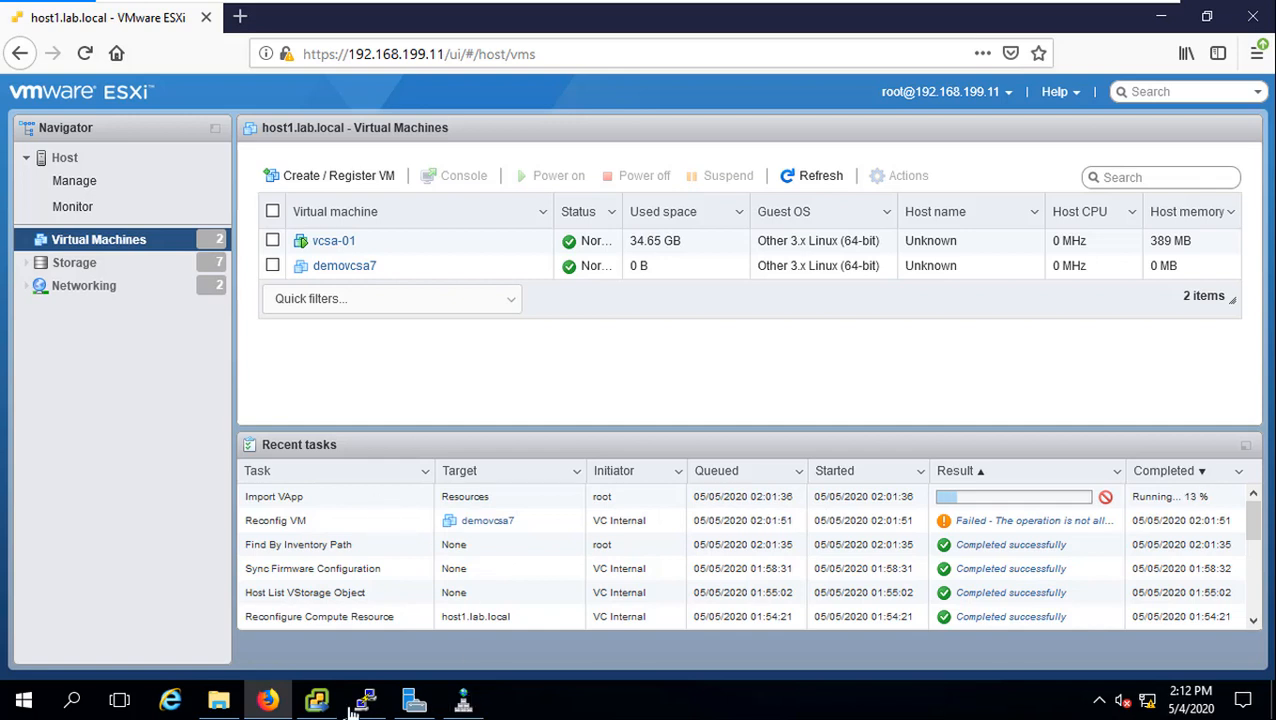
pyautogui.click(318, 703)
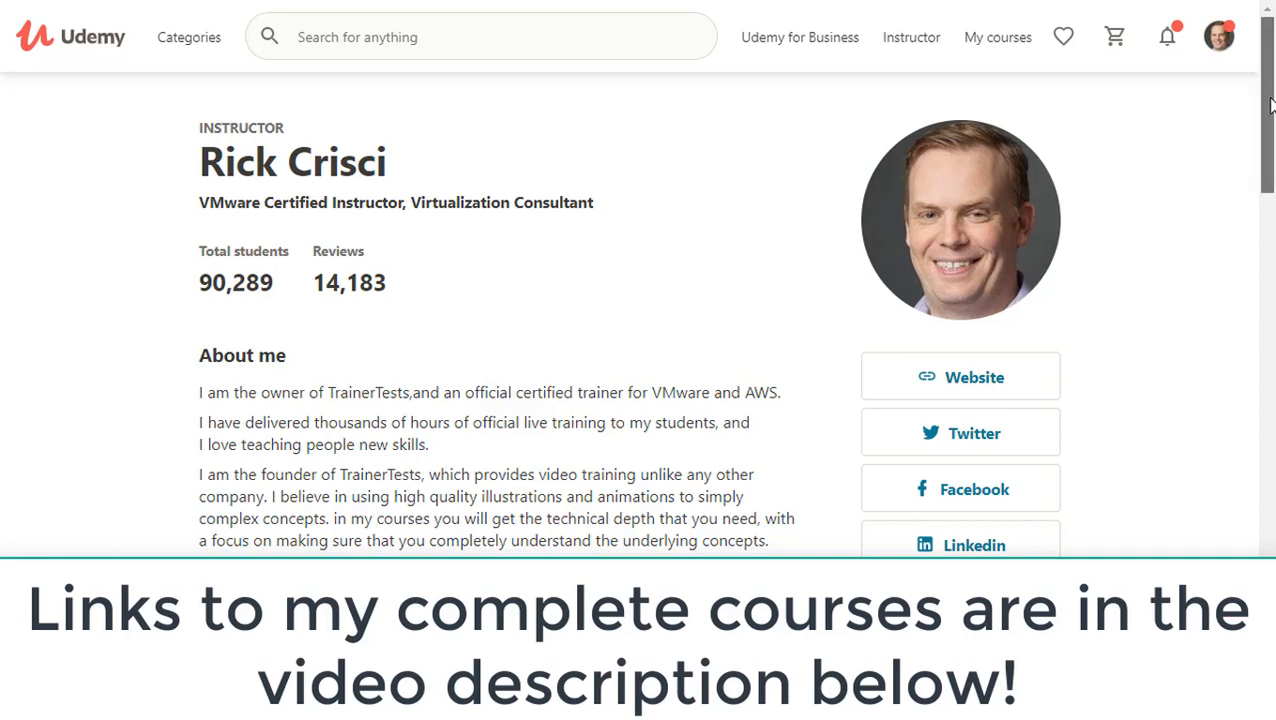
# Step: Scroll through the Udemy instructor profile page
pyautogui.moveTo(1270, 105); pyautogui.dragTo(1245, 94)
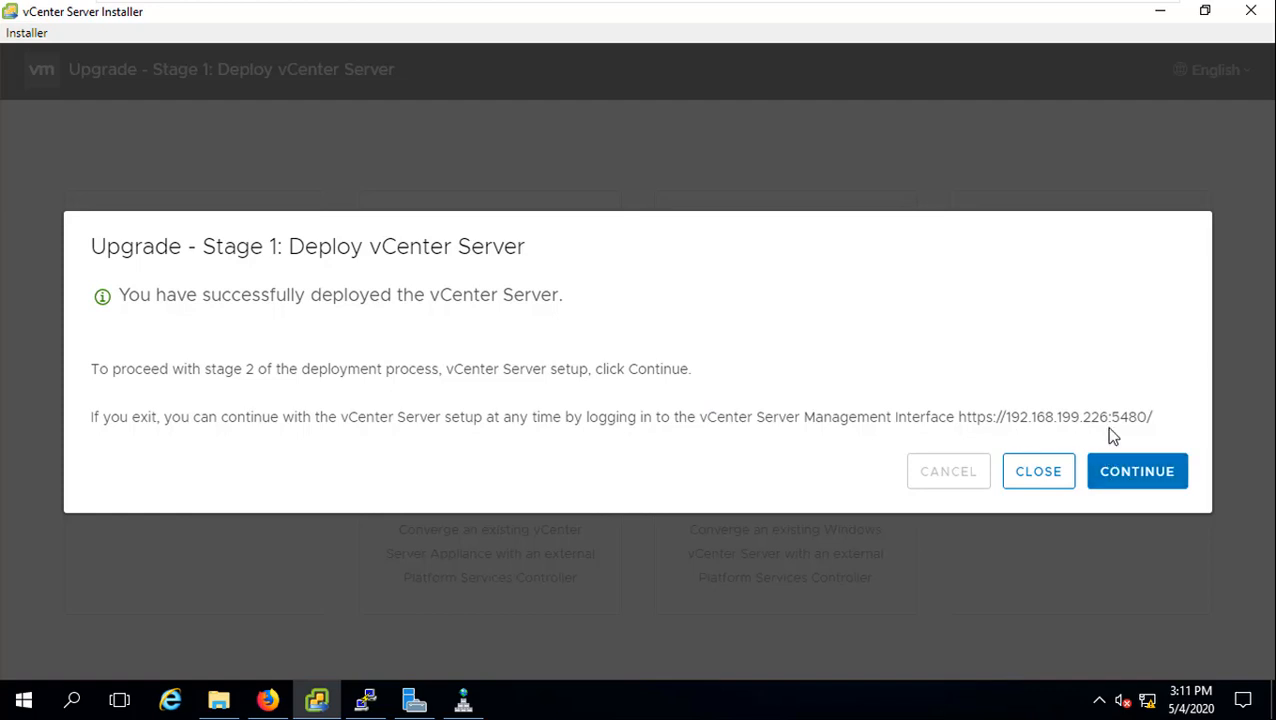
# Step: Select the appliance management URL in the Stage 1 success dialog and continue to Stage 2
pyautogui.moveTo(960, 424); pyautogui.dragTo(1152, 419)
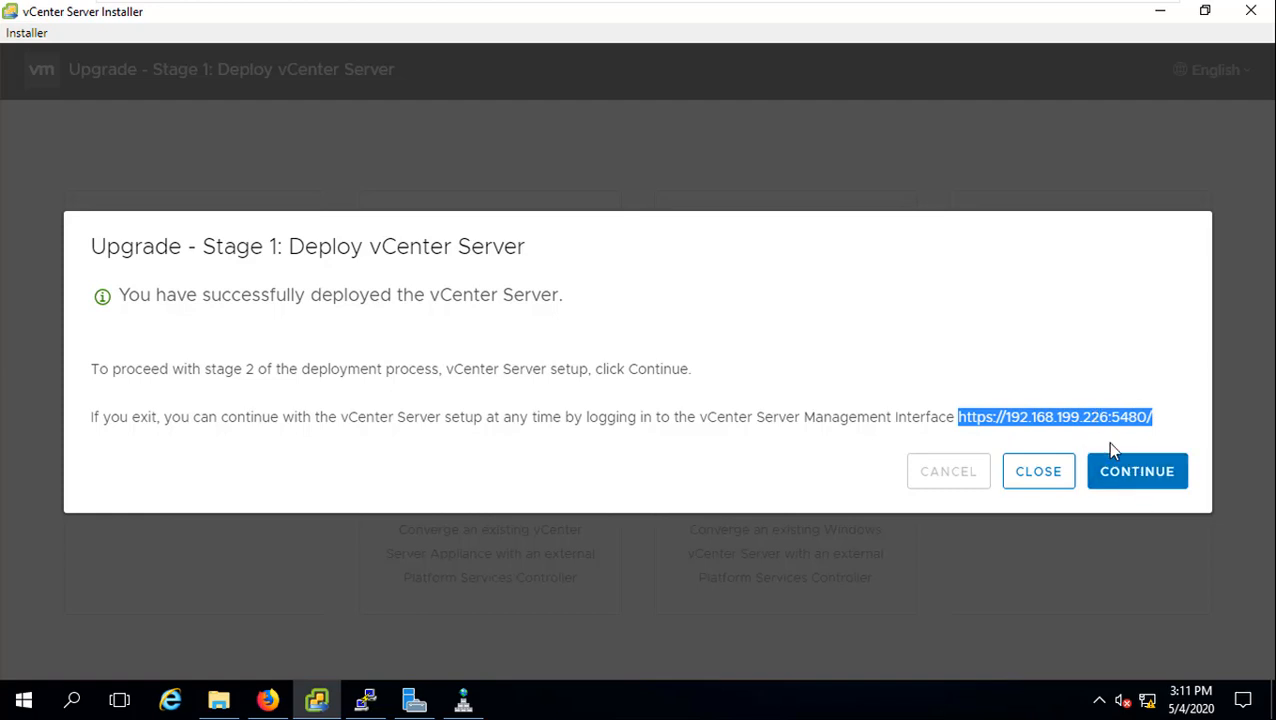
pyautogui.click(1128, 484)
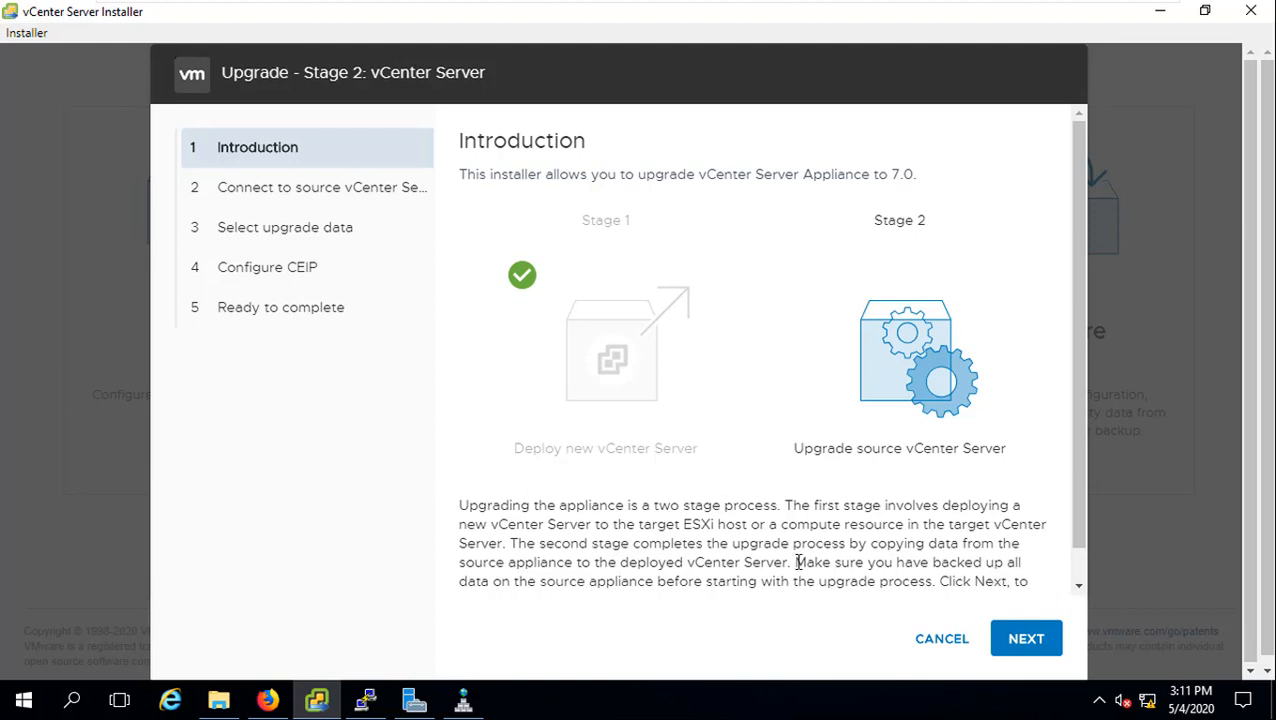
# Step: Advance past the Stage 2 introduction, keep the selected upgrade data, and decline CEIP
pyautogui.moveTo(797, 562); pyautogui.dragTo(868, 584)
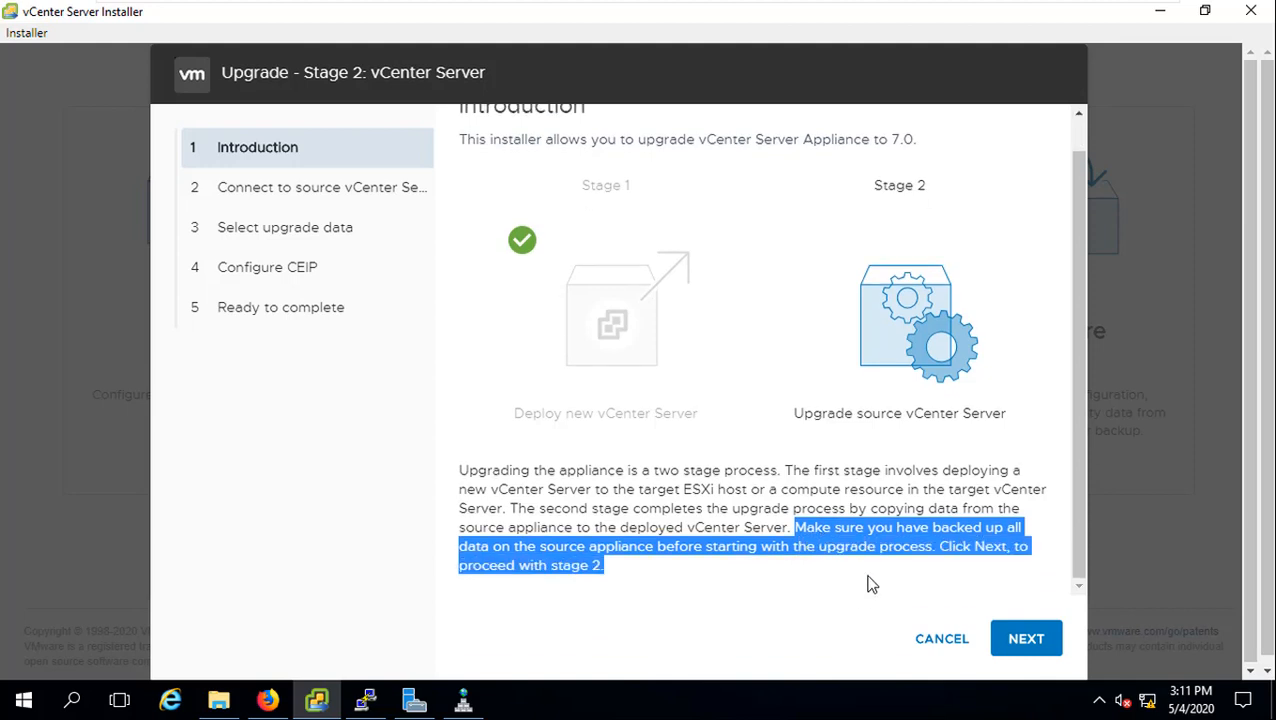
pyautogui.click(804, 575)
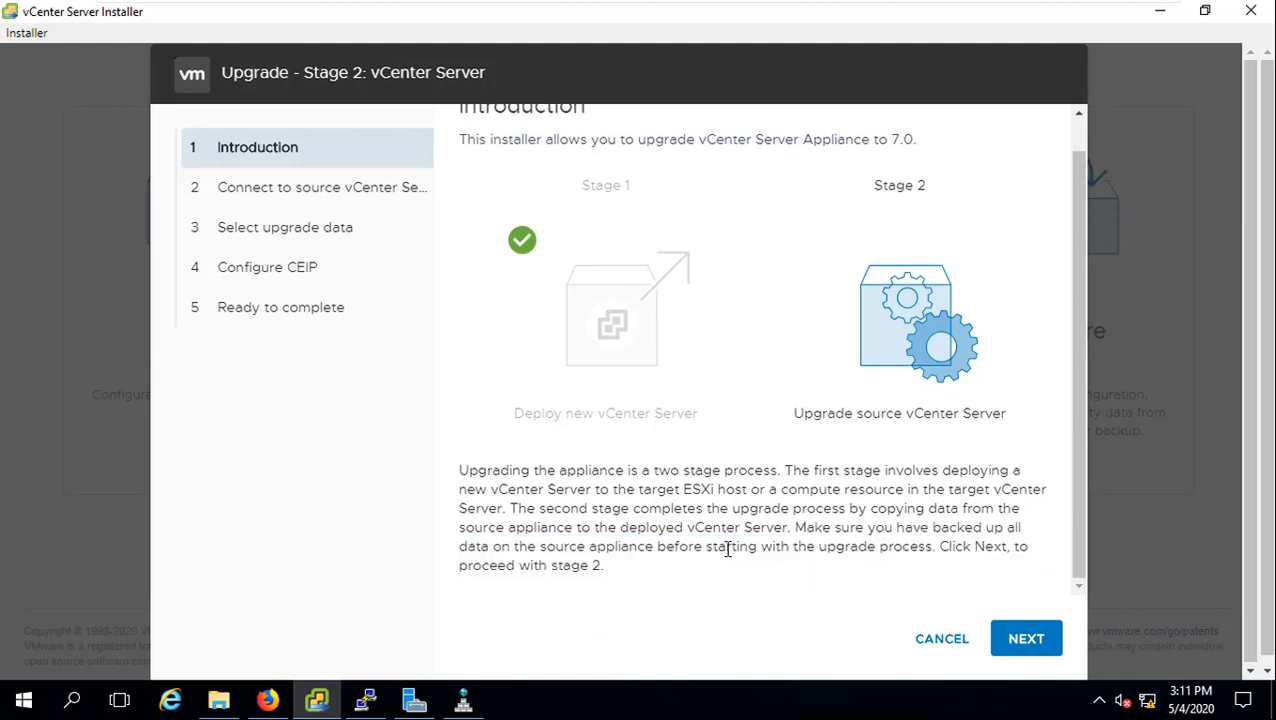
pyautogui.click(1028, 645)
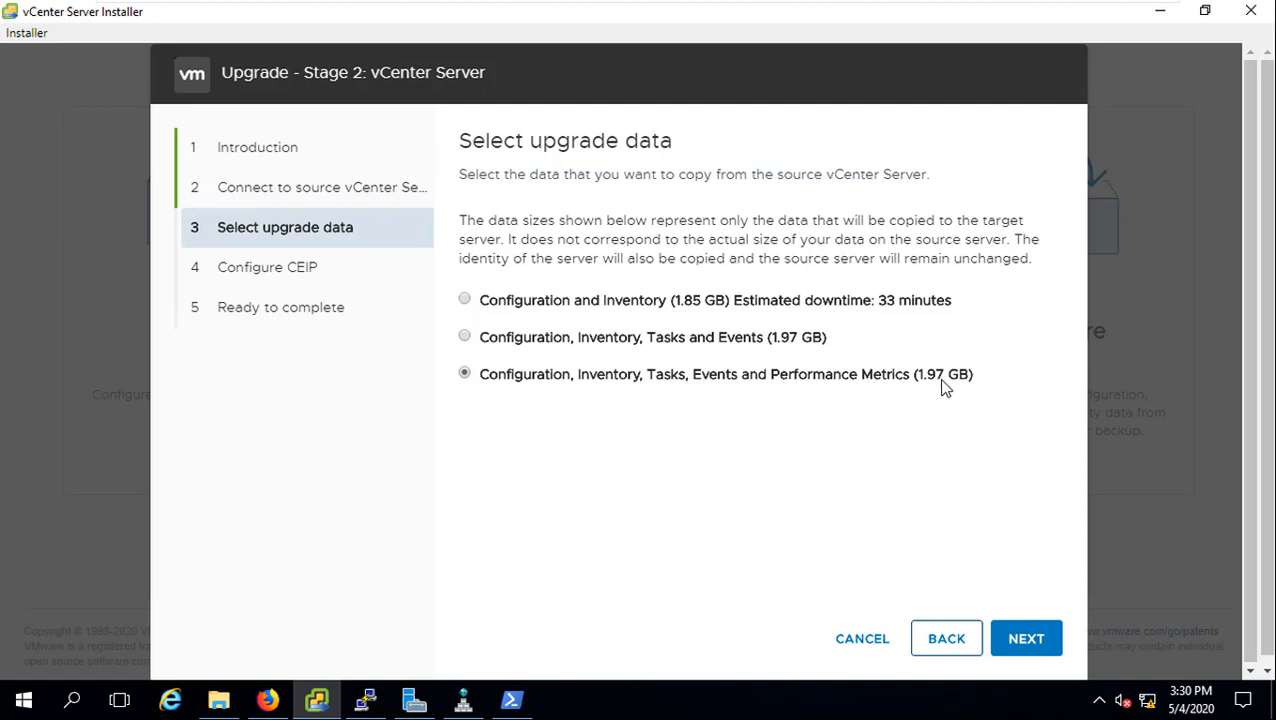
pyautogui.click(1030, 648)
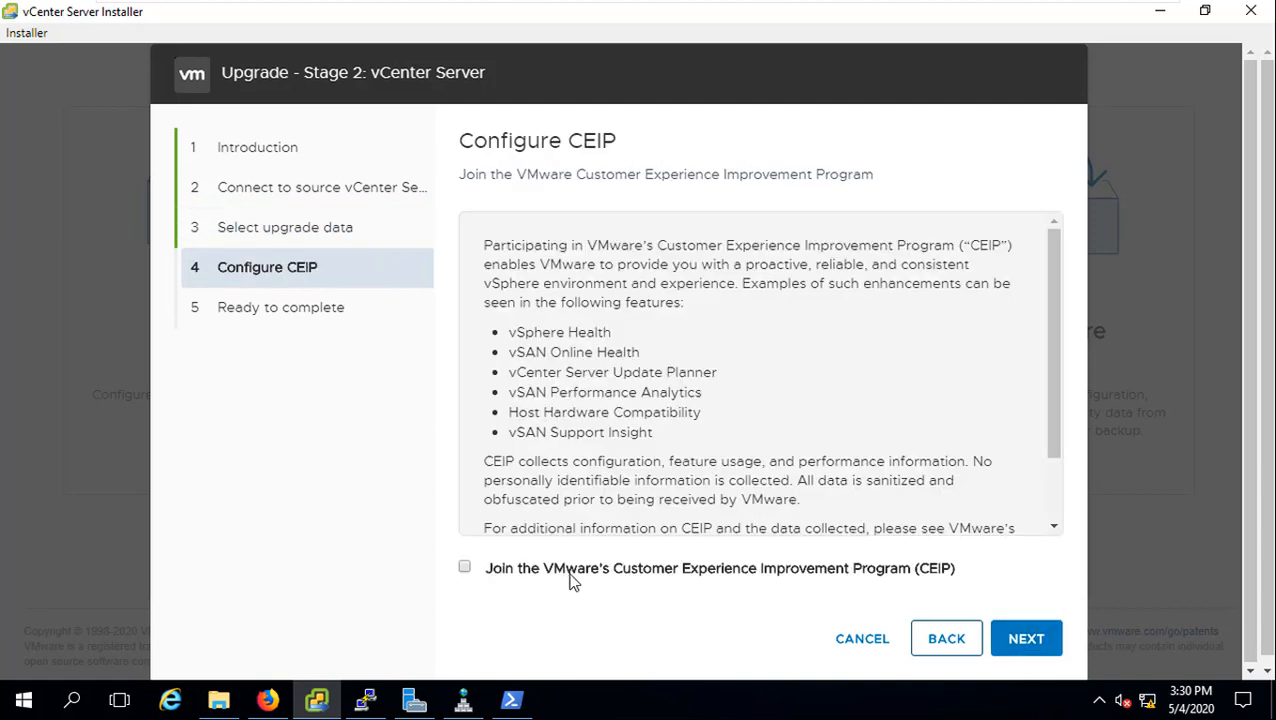
pyautogui.click(1030, 646)
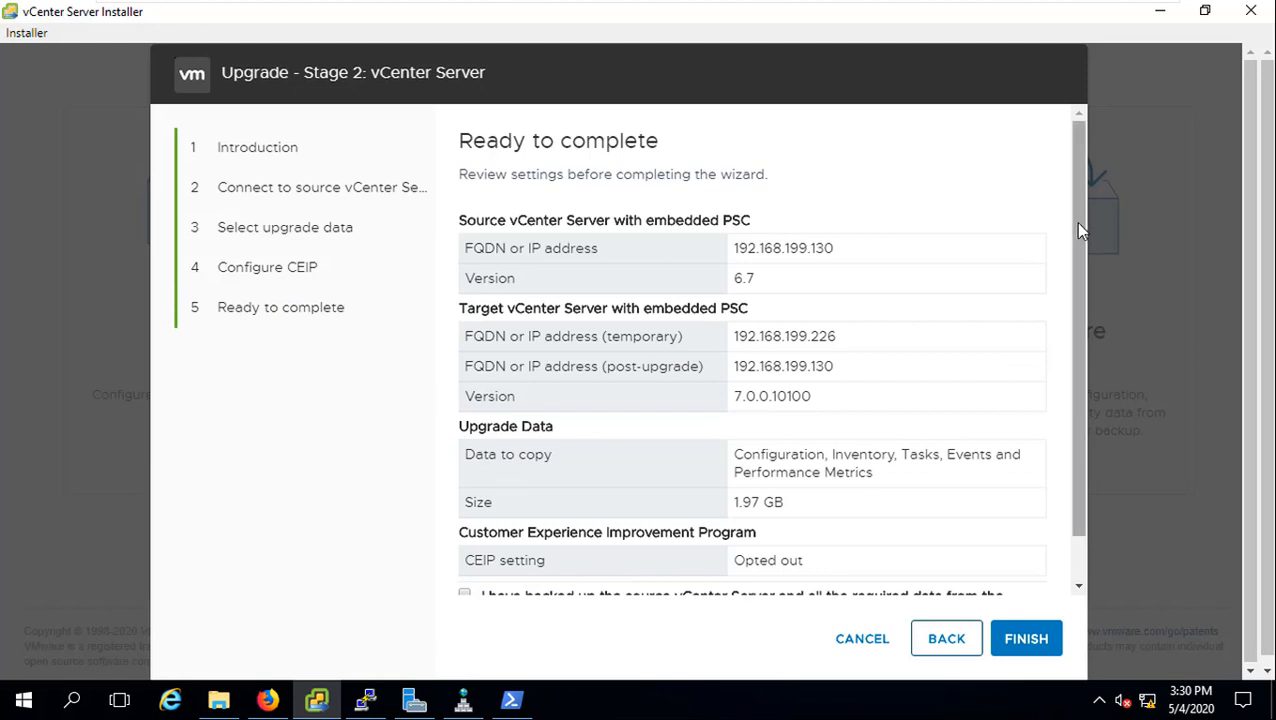
# Step: On Ready to complete, confirm the source vCenter is backed up and finish the wizard
pyautogui.moveTo(1075, 222); pyautogui.dragTo(1078, 322)
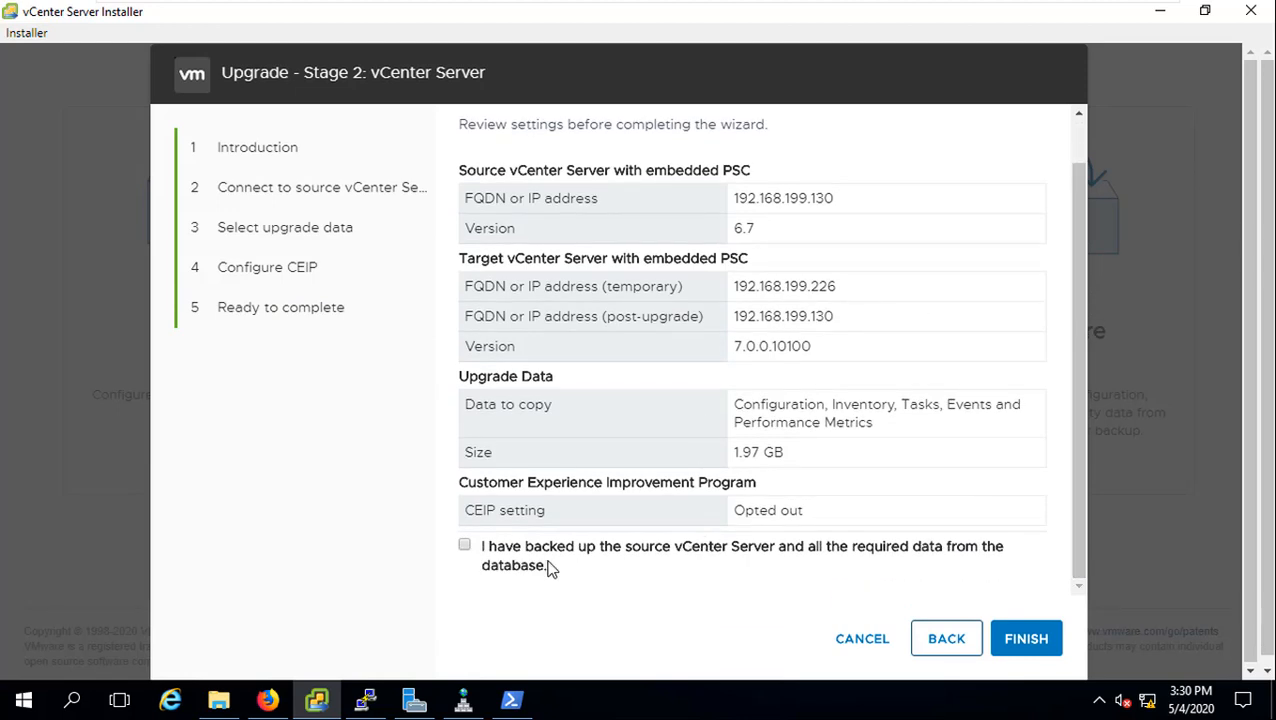
pyautogui.click(465, 546)
pyautogui.click(1038, 640)
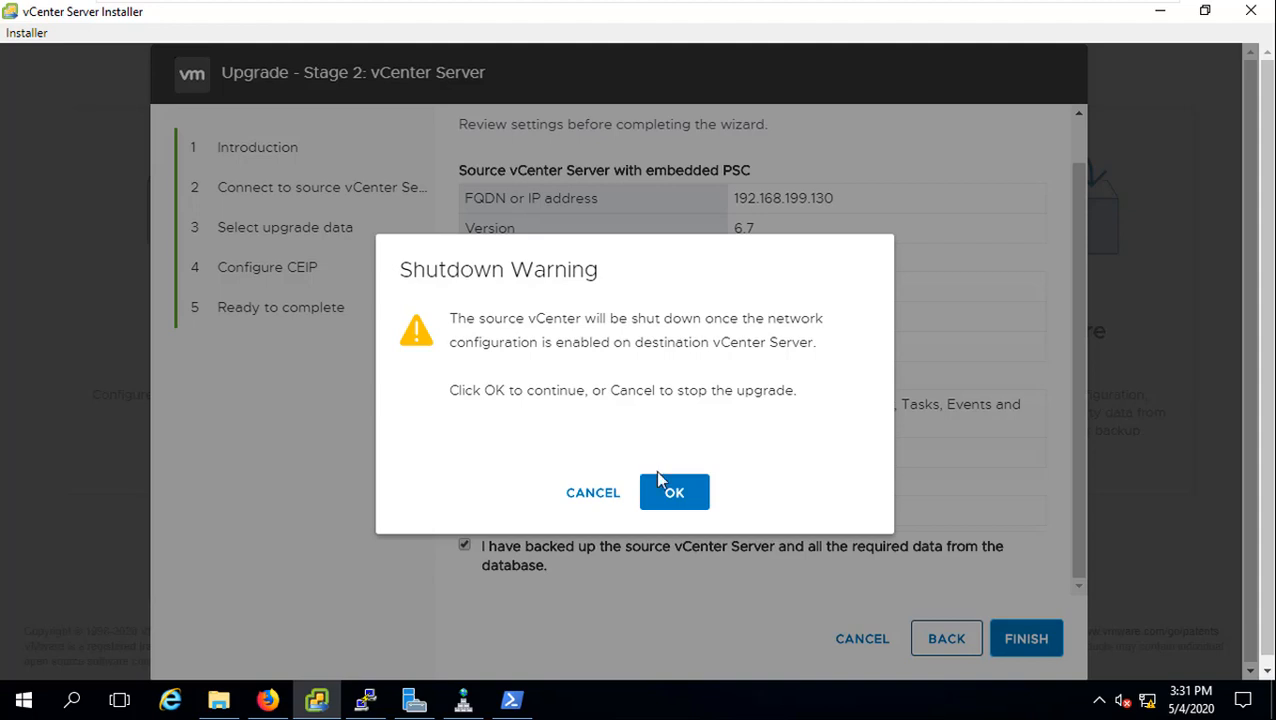
# Step: Accept the source shutdown warning, then open the vCenter Getting Started page once Stage 2 completes
pyautogui.click(686, 500)
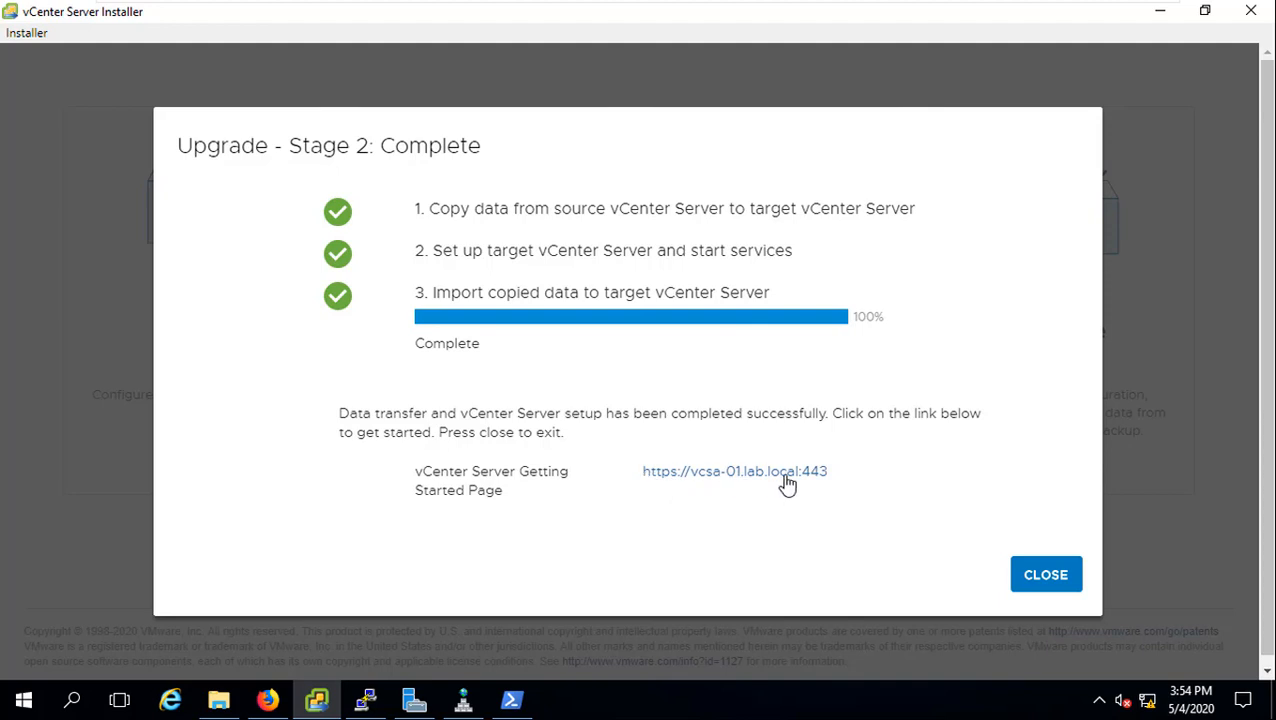
pyautogui.click(714, 480)
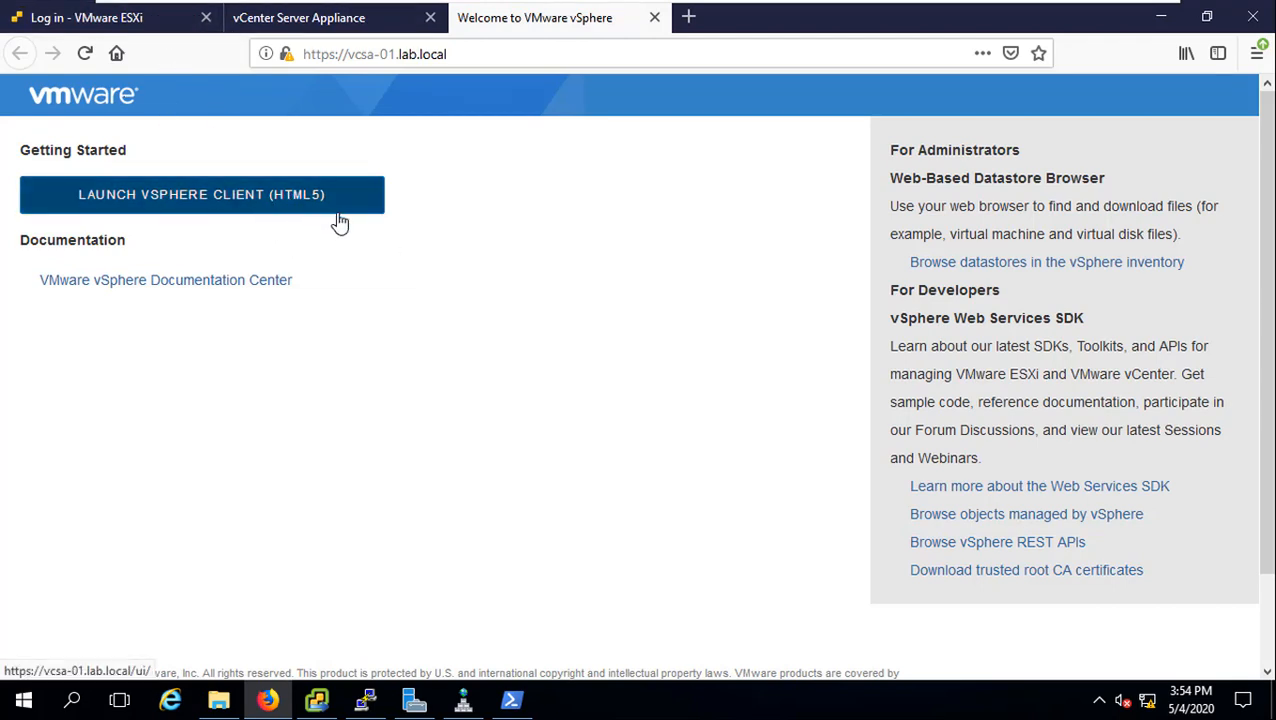
# Step: Close the appliance tab, launch the HTML5 vSphere Client and log in as administrator
pyautogui.click(431, 17)
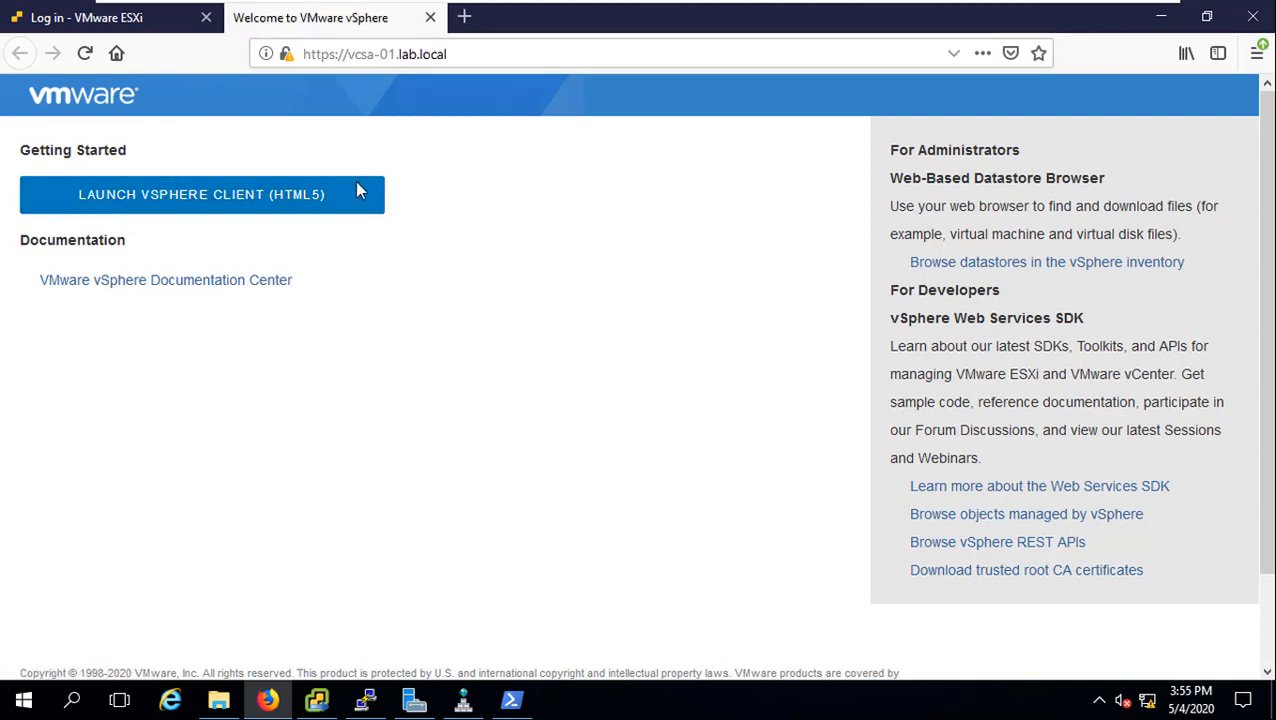
pyautogui.click(197, 208)
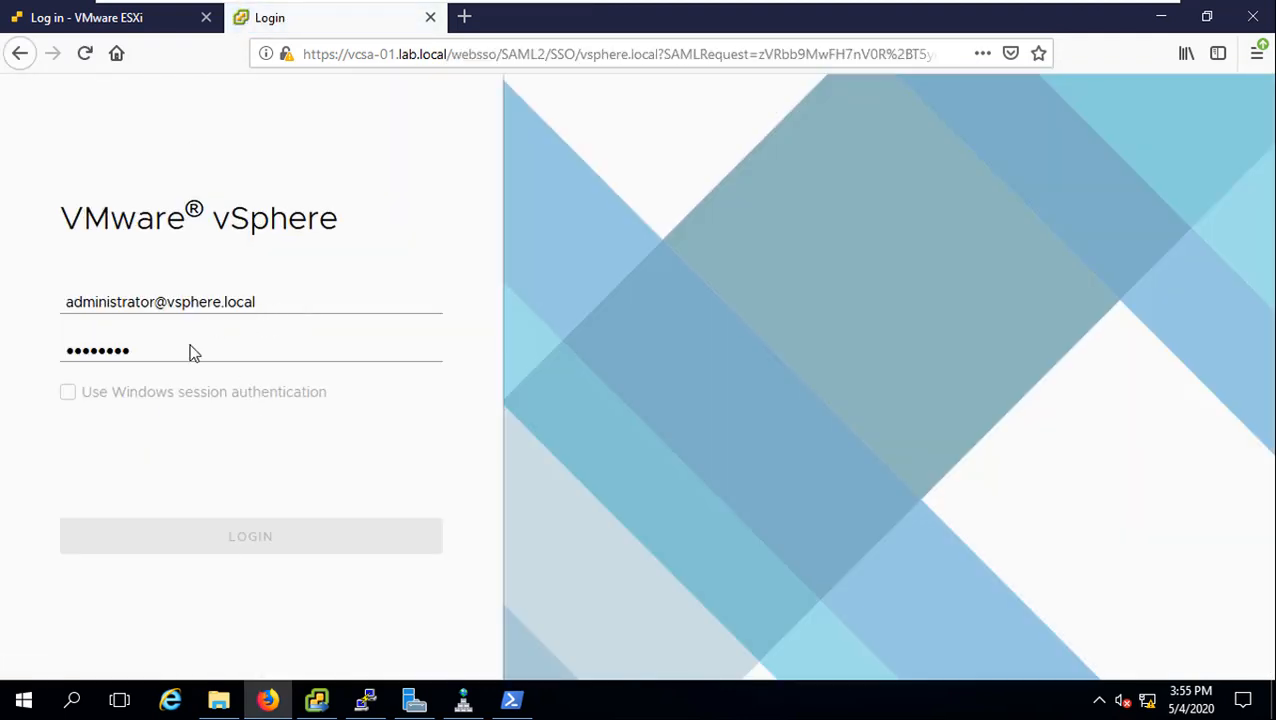
pyautogui.click(187, 345)
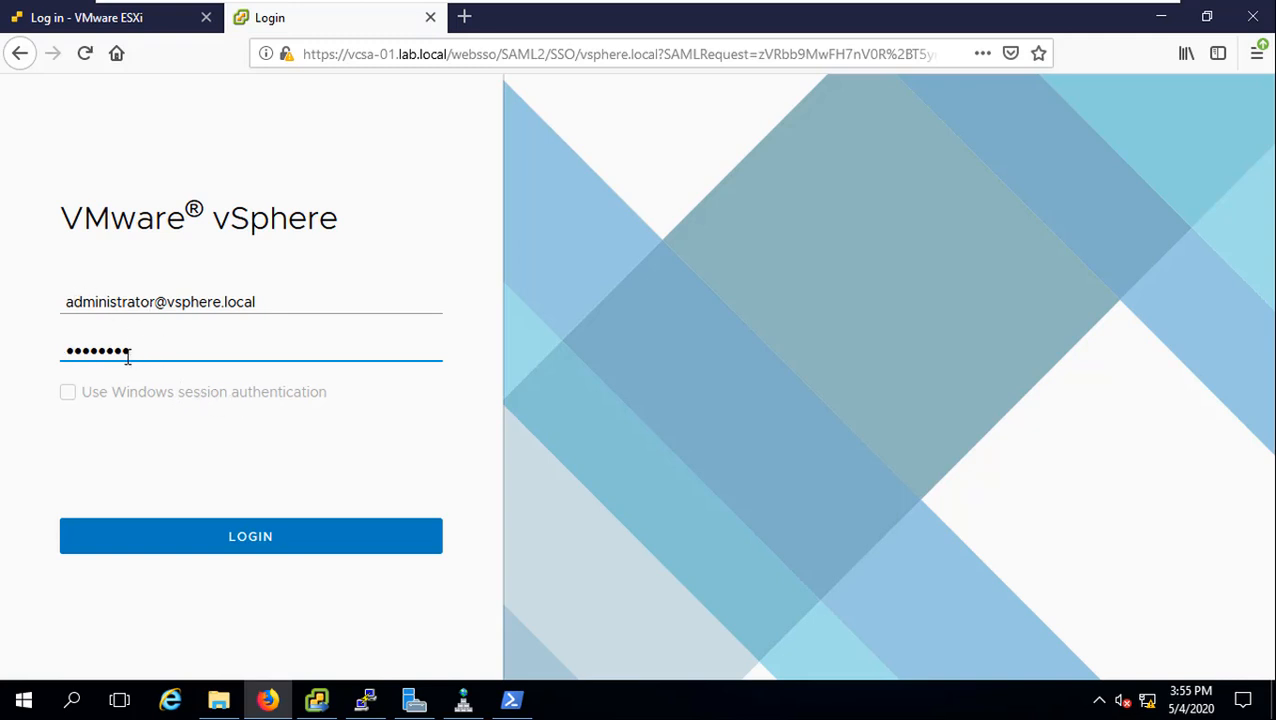
pyautogui.click(236, 539)
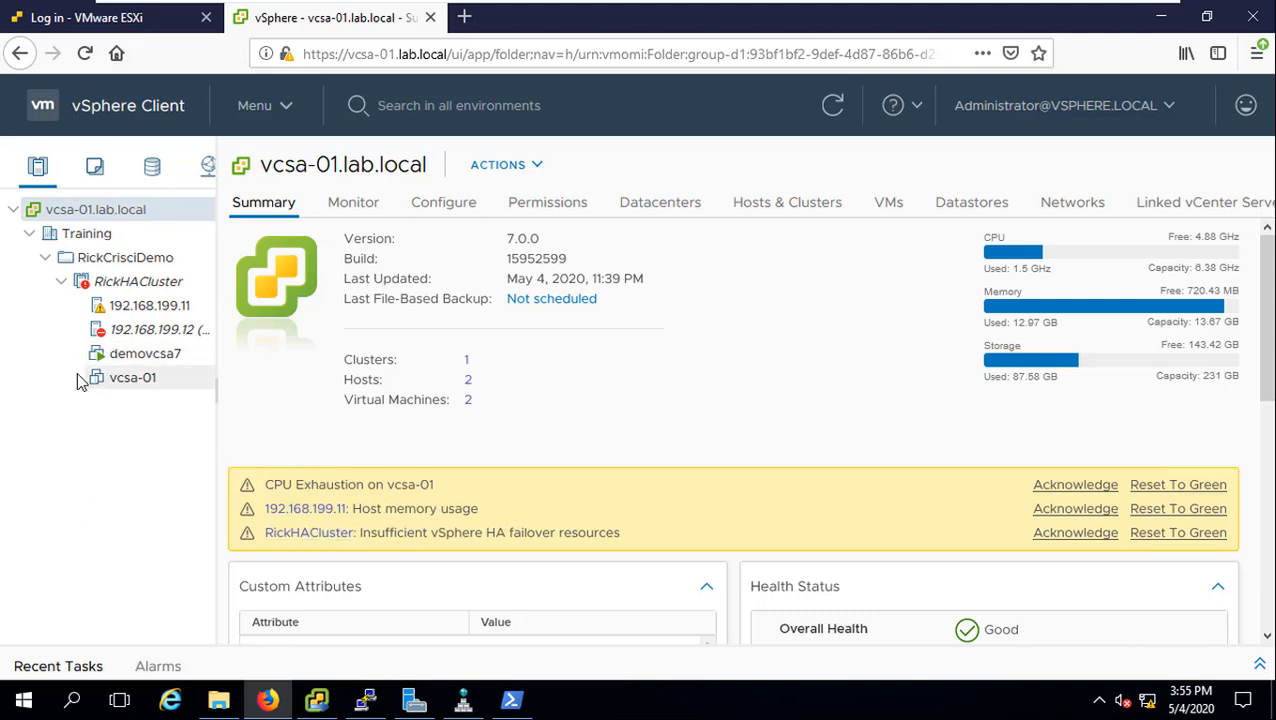
# Step: View the summaries of demovcsa7 (powered on) and vcsa-01 (powered off)
pyautogui.click(145, 356)
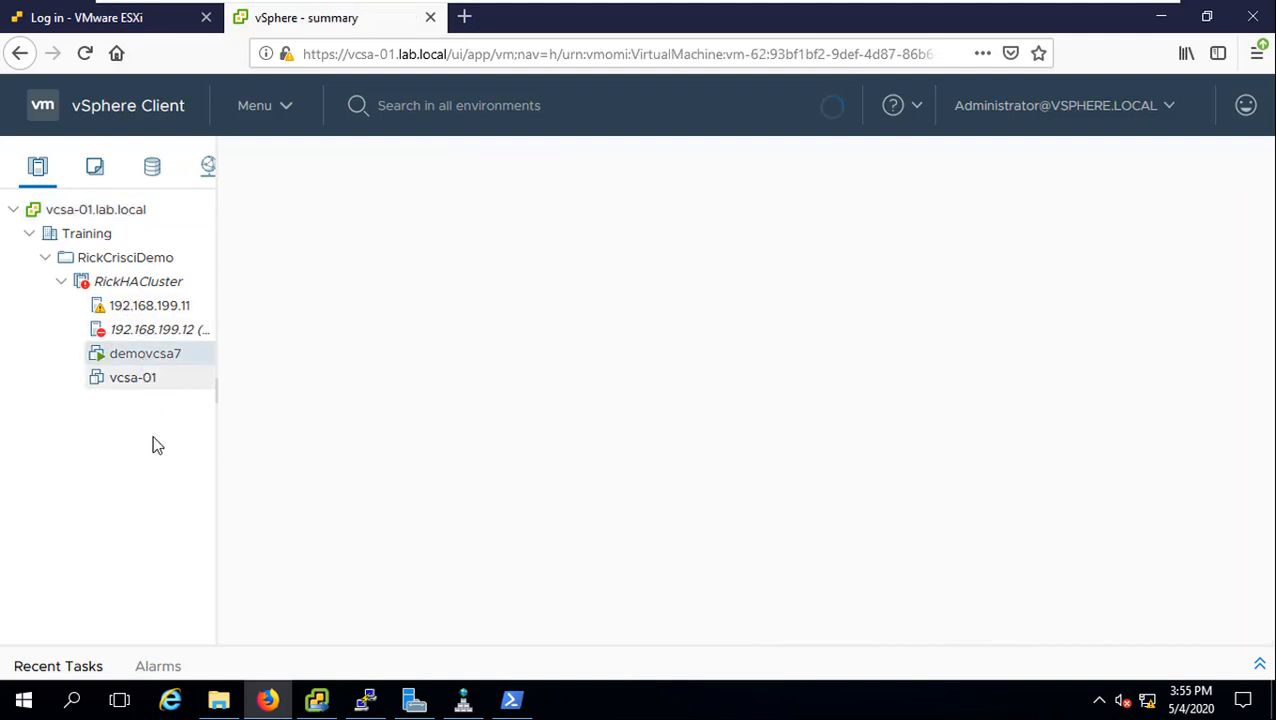
pyautogui.click(133, 379)
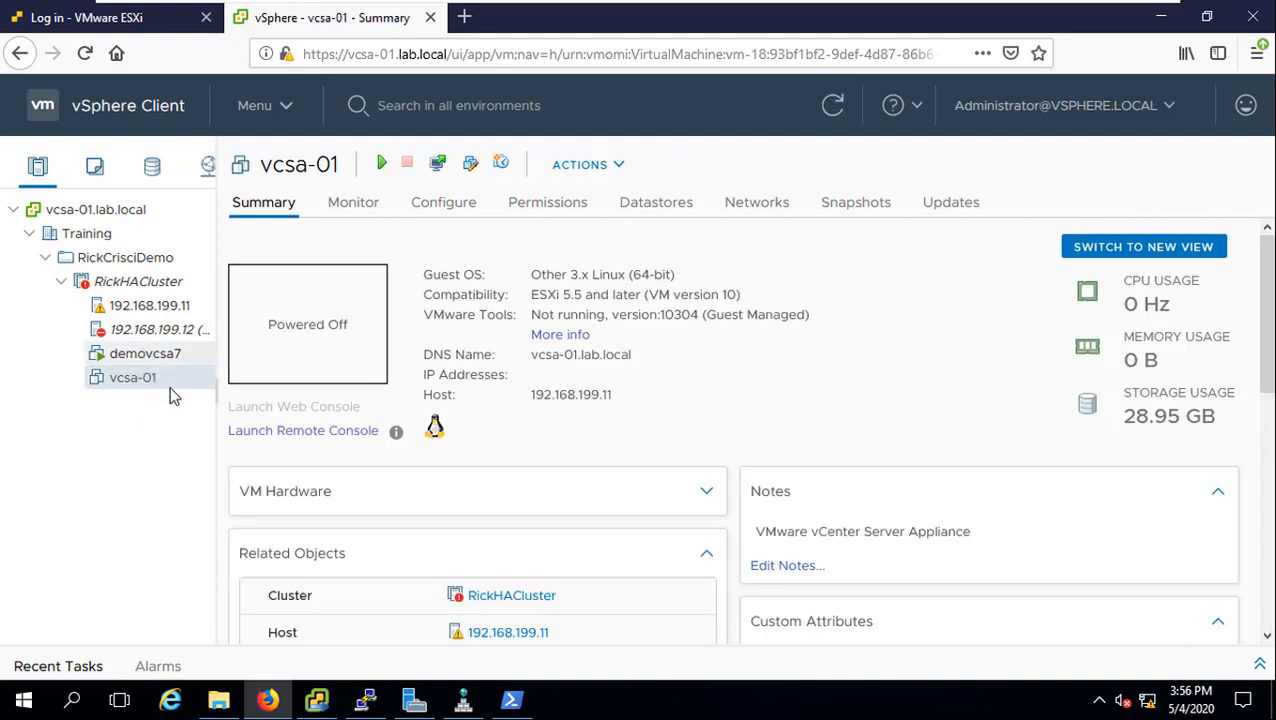
# Step: Log in to the ESXi Host Client and bring up the console options for the demovcsa7 VM
pyautogui.click(111, 22)
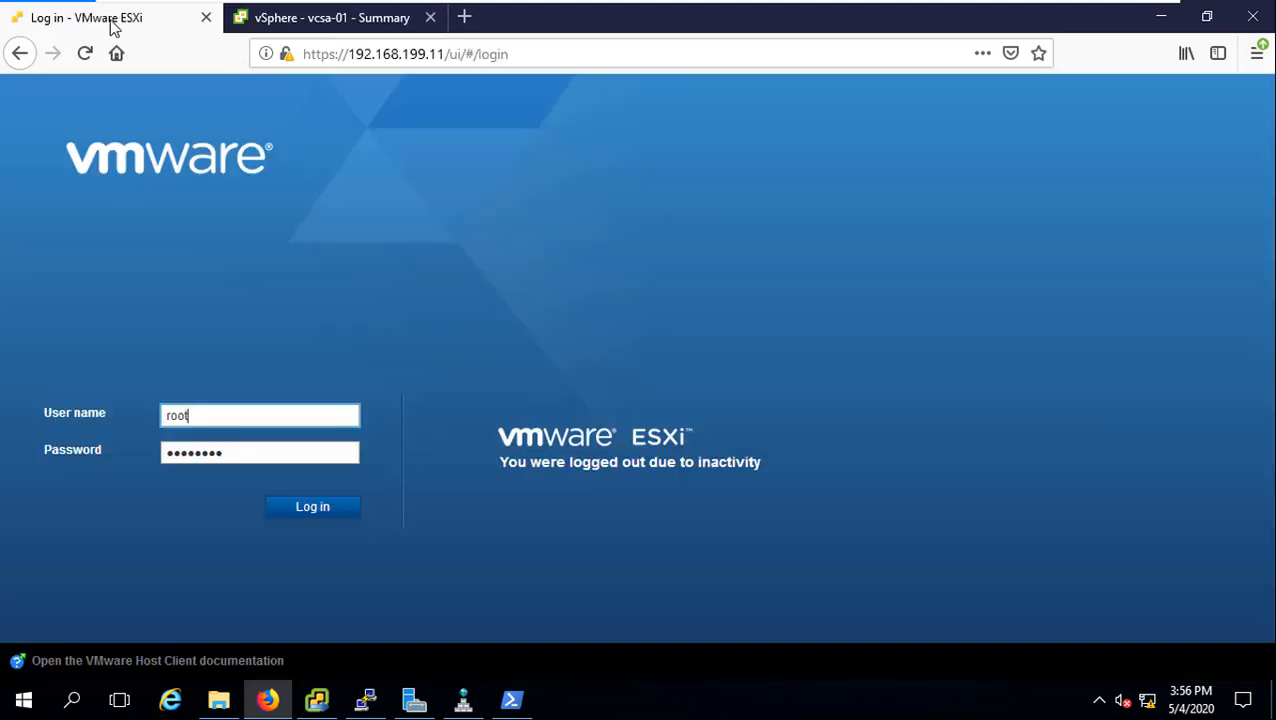
pyautogui.click(302, 512)
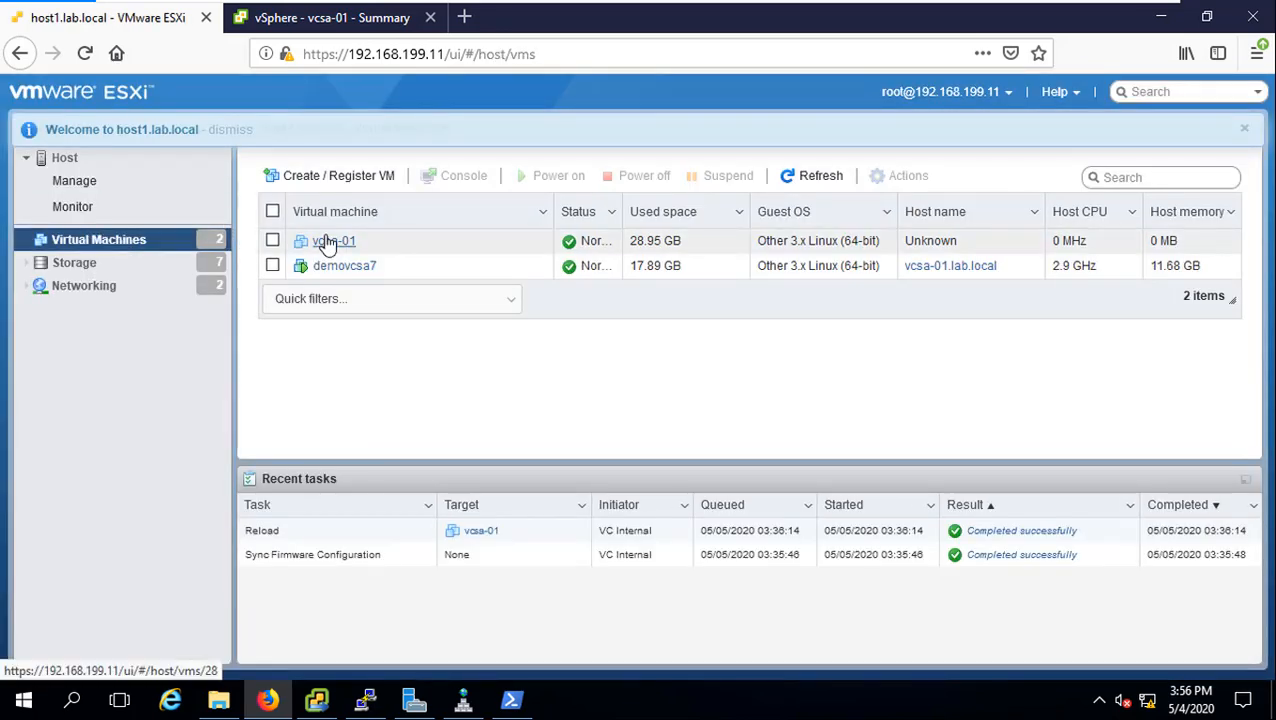
pyautogui.click(274, 241)
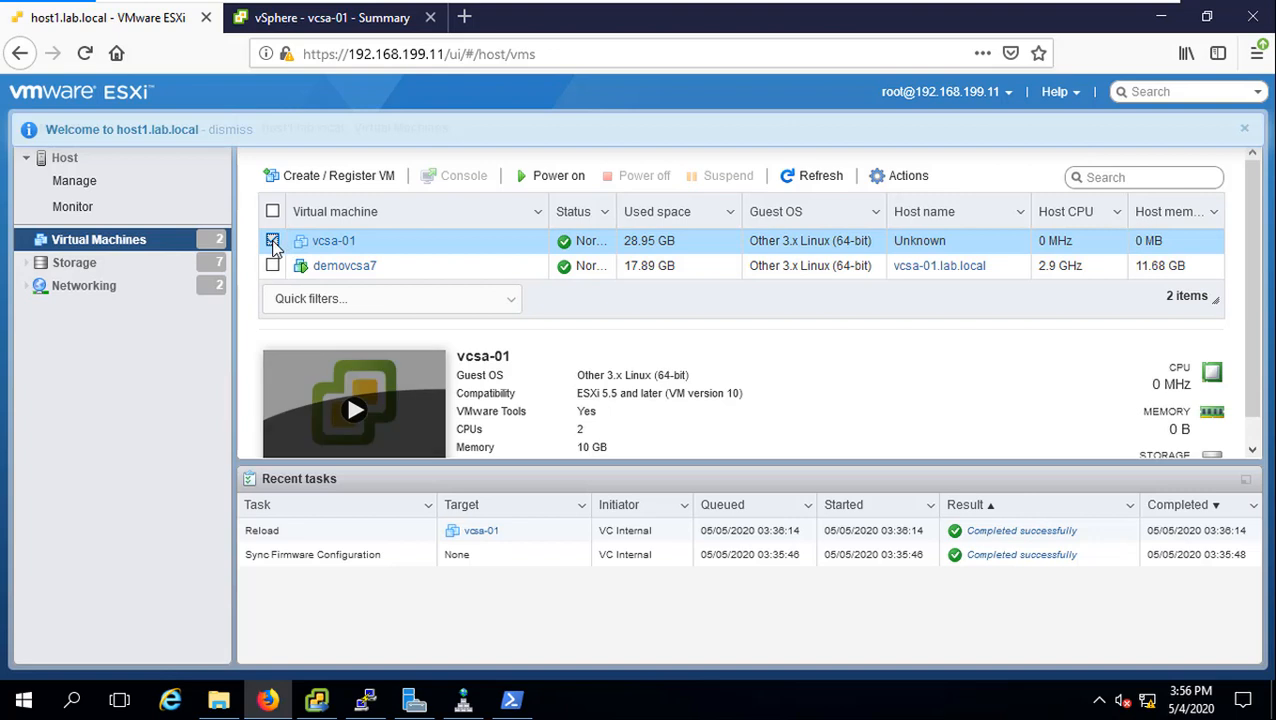
pyautogui.click(273, 241)
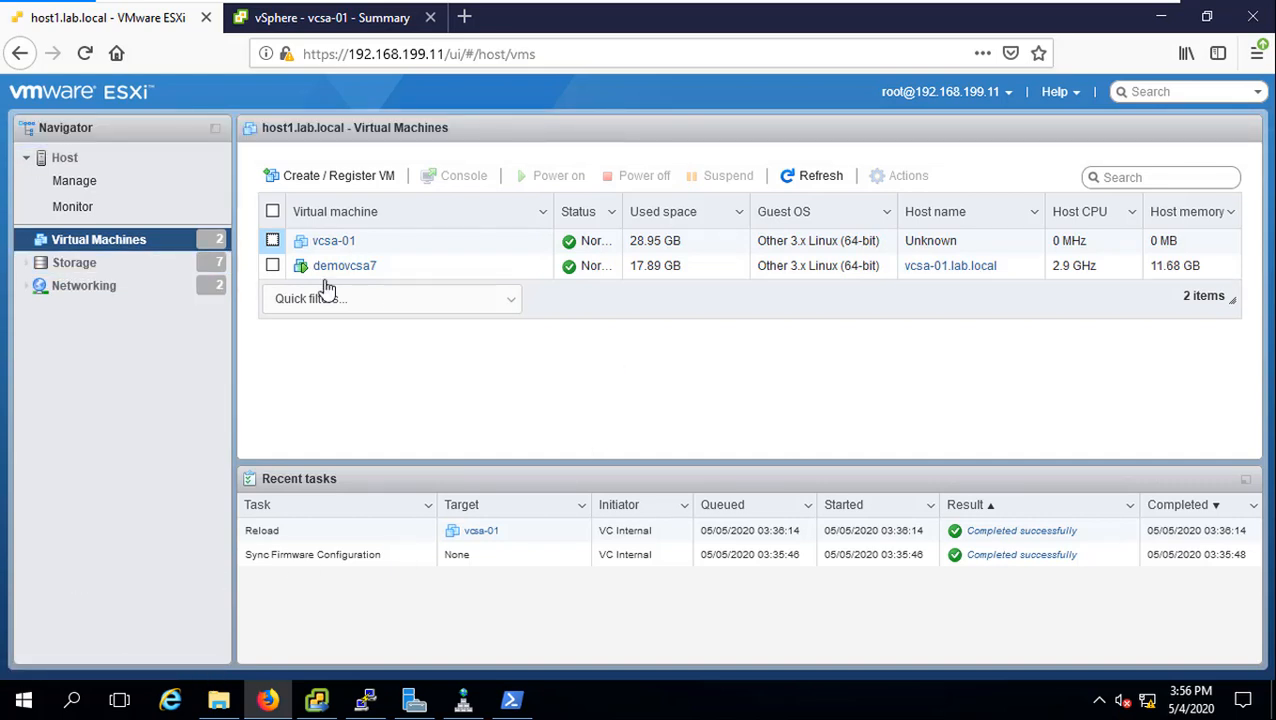
pyautogui.click(365, 267)
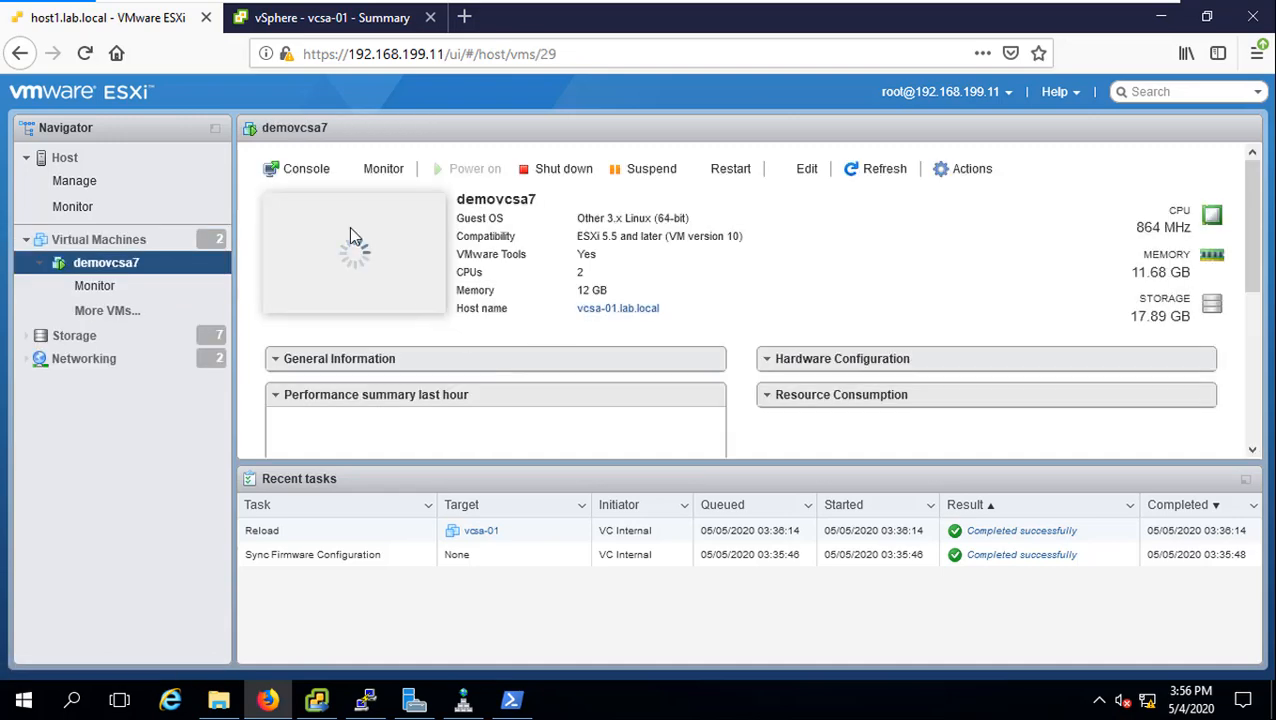
pyautogui.click(295, 172)
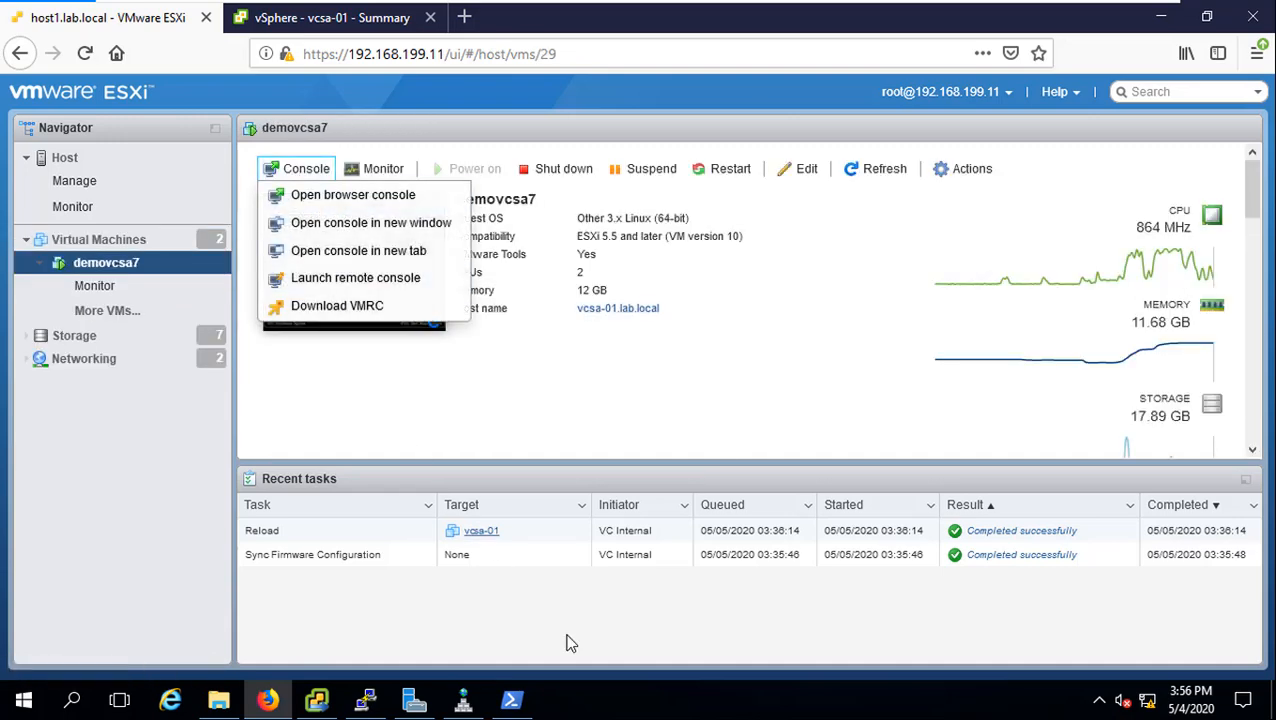